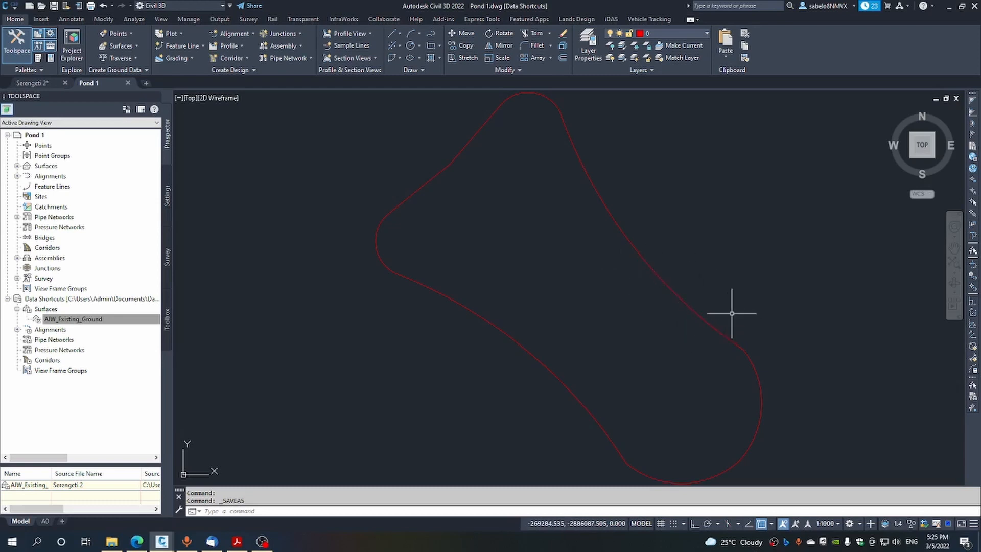
Step: Begin creating a feature line from the red pond outline and add a new site named Pond & Kerb for it
left_click(200, 45)
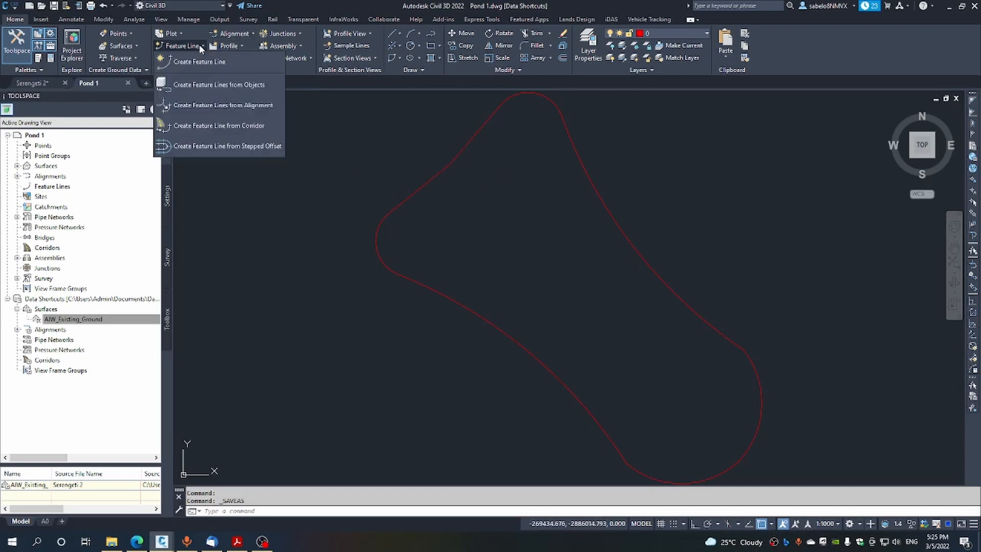
left_click(209, 84)
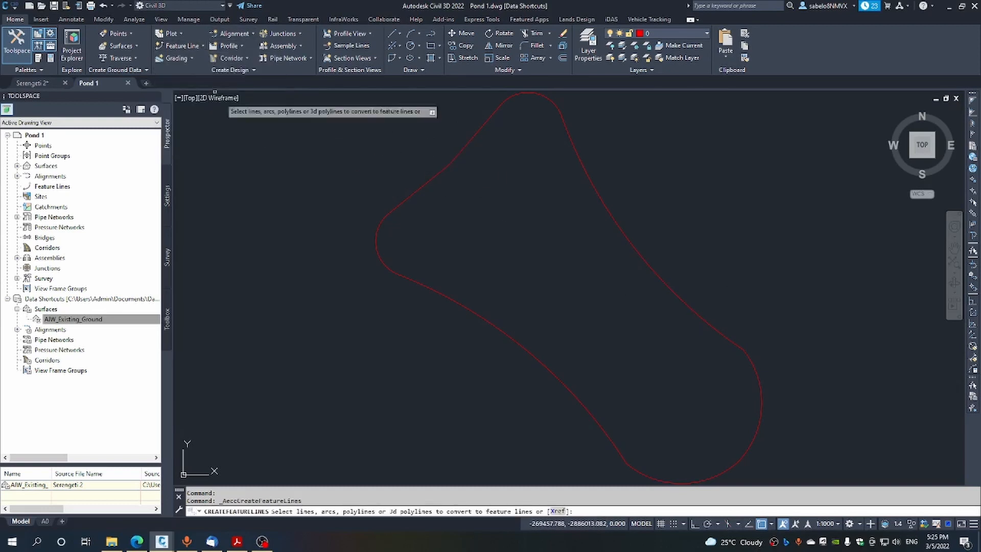
left_click(400, 206)
key("Return")
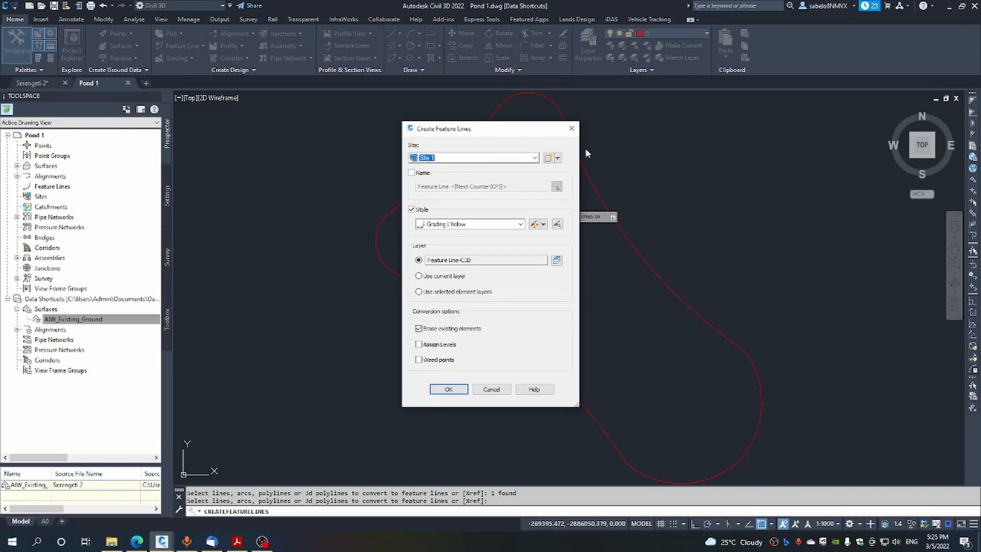
left_click(558, 160)
left_click(574, 173)
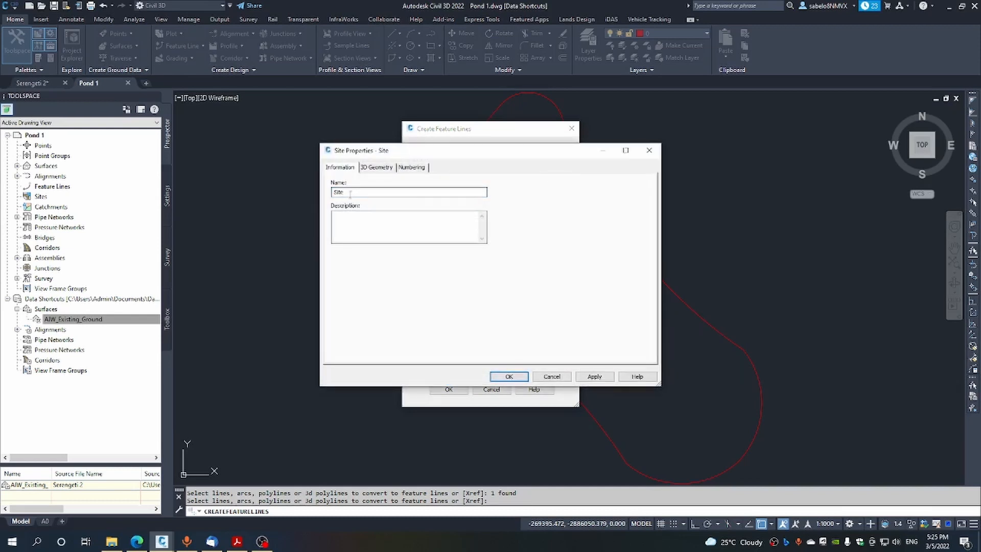
type("Pond & Kerb")
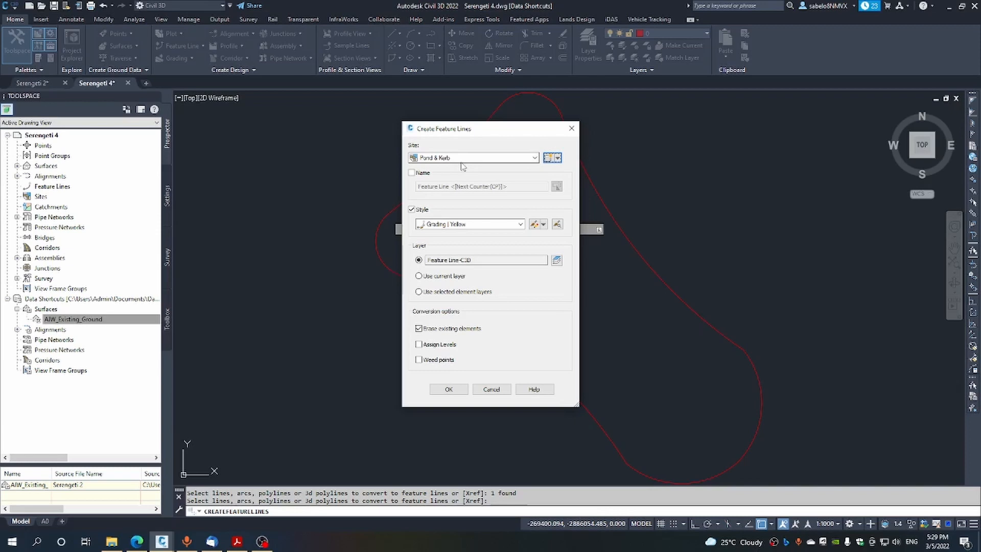
Step: Create the feature line in the Grading | Green style with levels assigned from the AIW_Existing_Ground surface
left_click(459, 345)
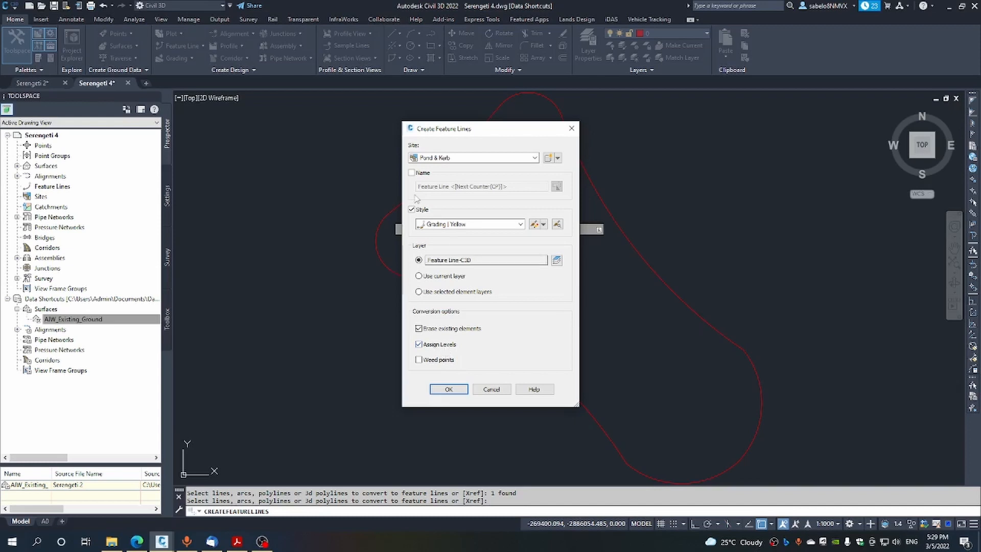
left_click(521, 224)
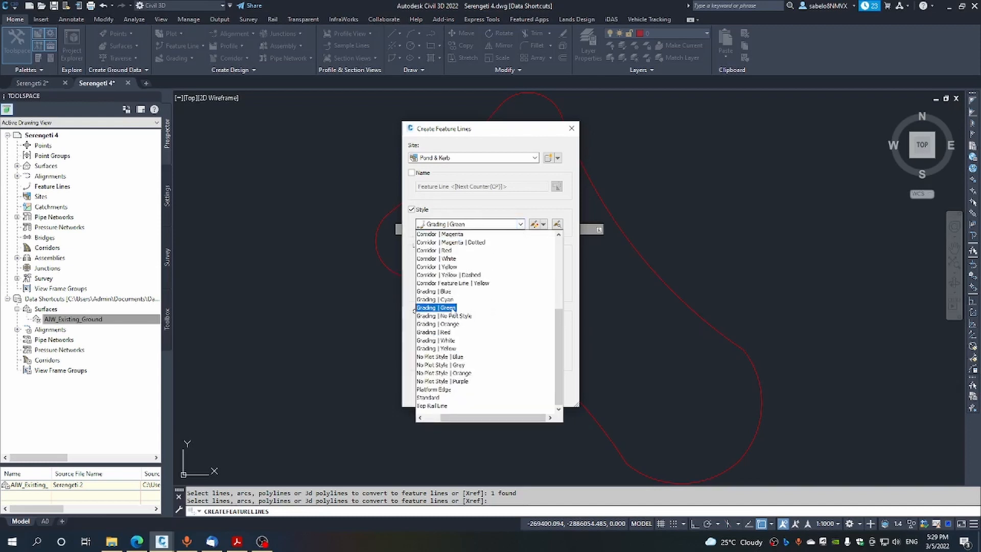
left_click(452, 308)
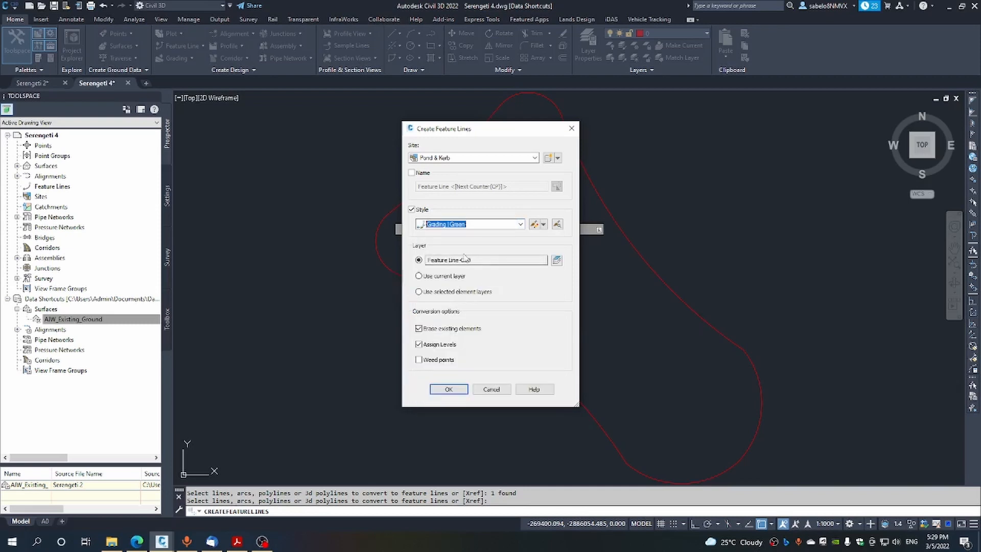
left_click(449, 389)
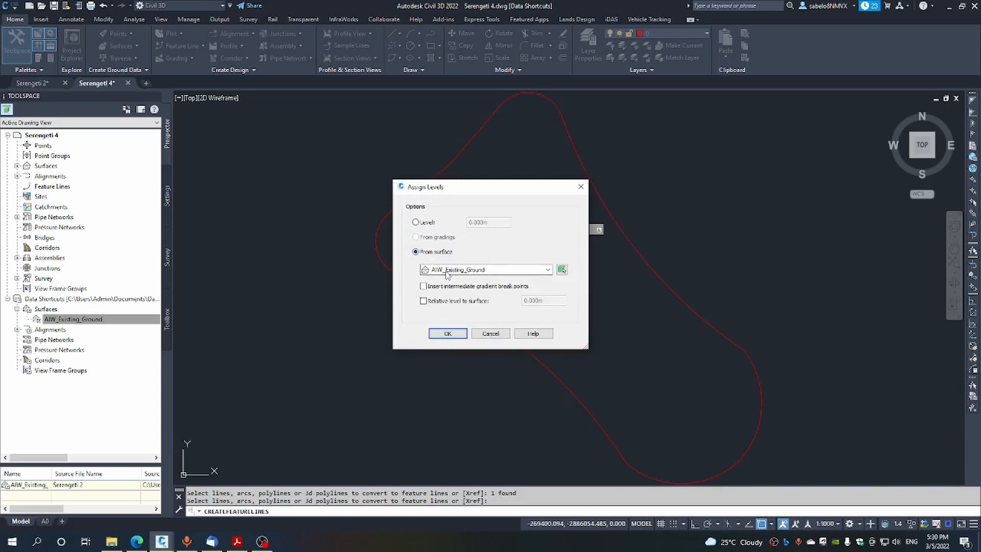
left_click(456, 335)
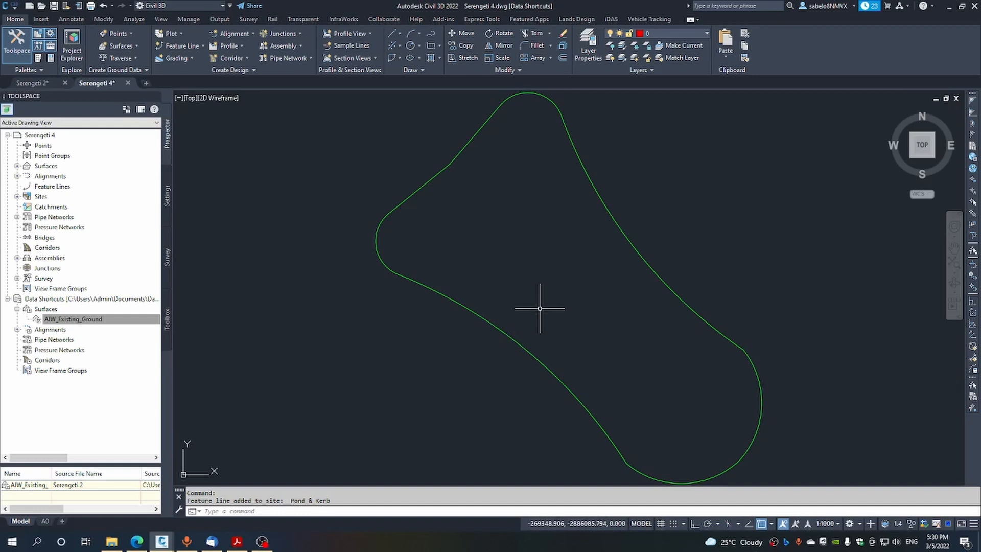
Step: Inspect the gradients along the pond feature line with the quick level edit command
left_click(437, 172)
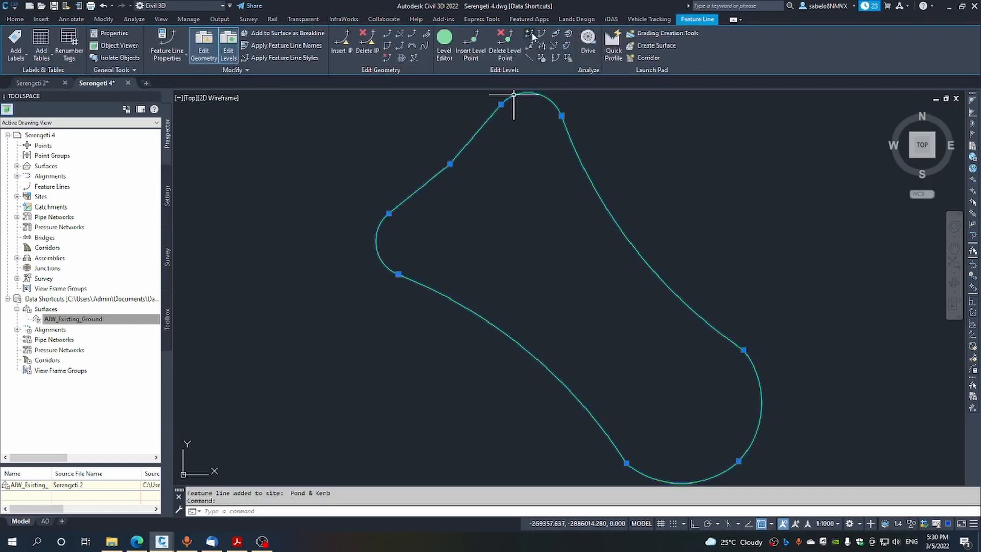
left_click(530, 33)
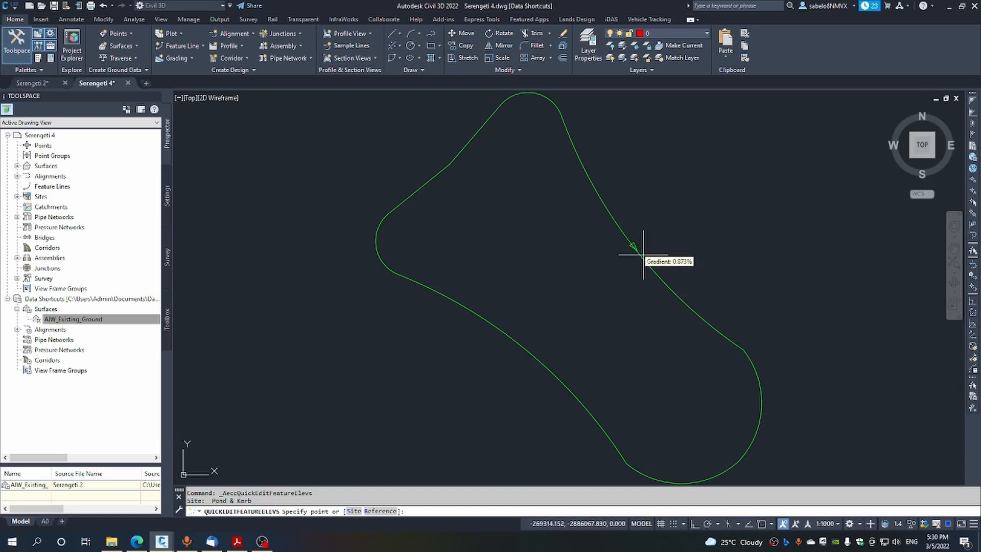
key("Escape")
Step: Set the level of all points of the pond feature line to 1580 m in the Level Editor
left_click(680, 282)
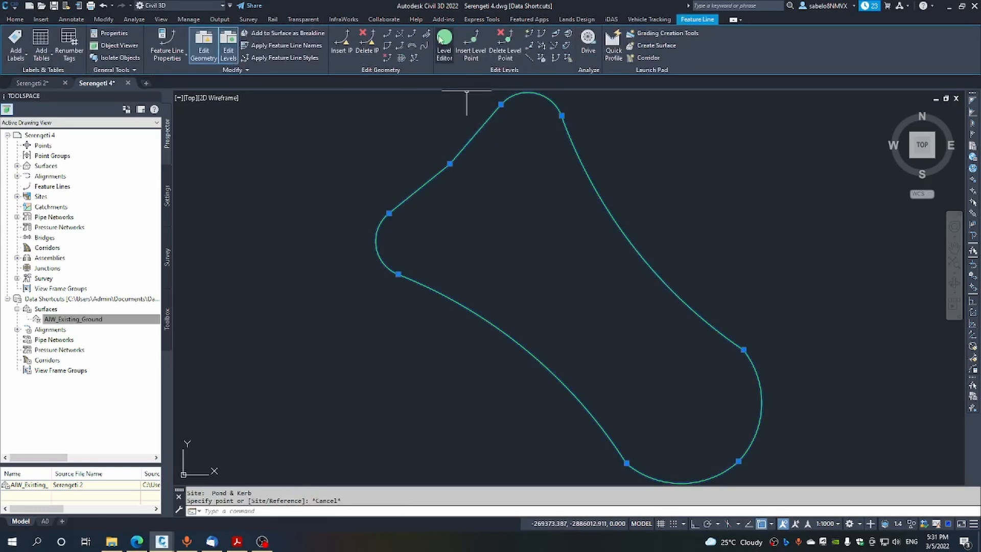
left_click(445, 42)
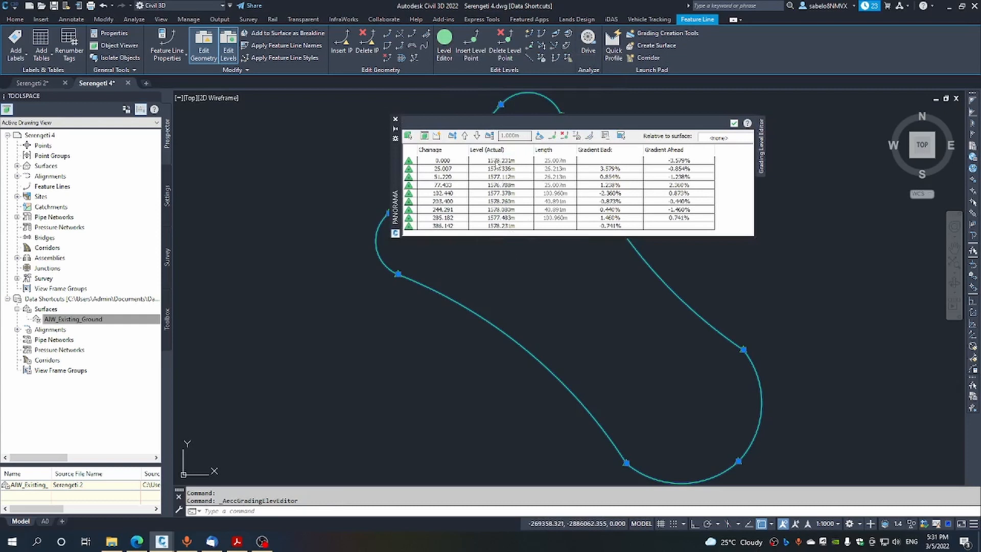
left_click(501, 226)
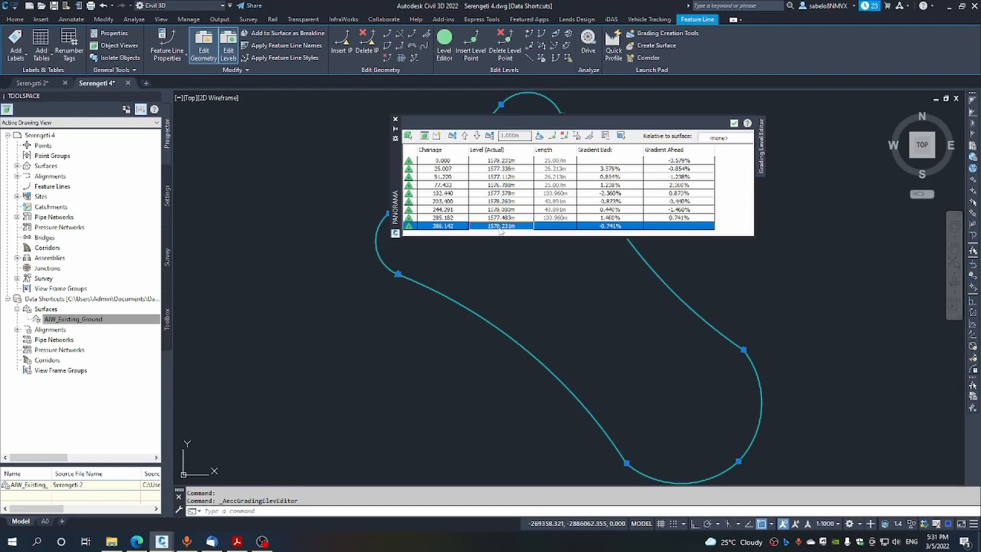
key("ctrl+a")
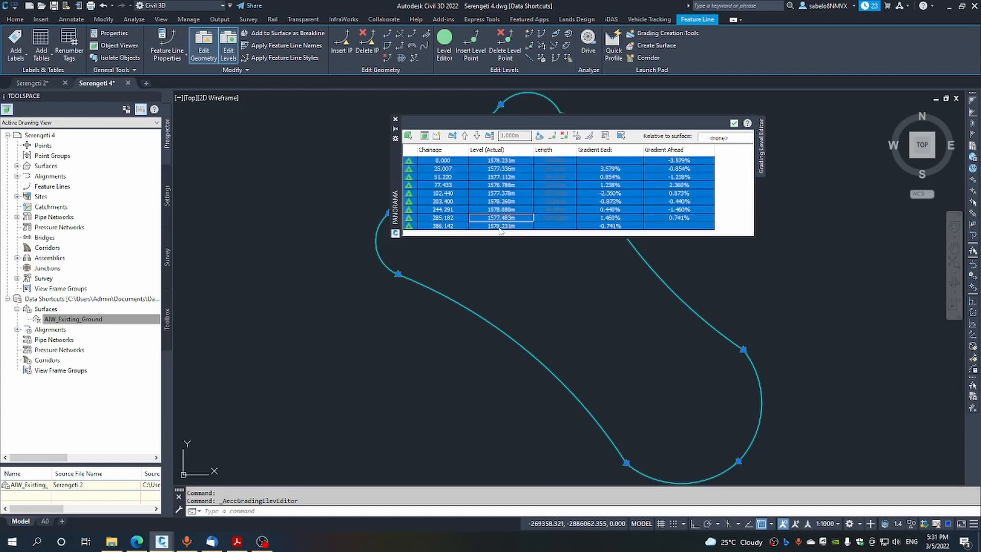
double_click(497, 225)
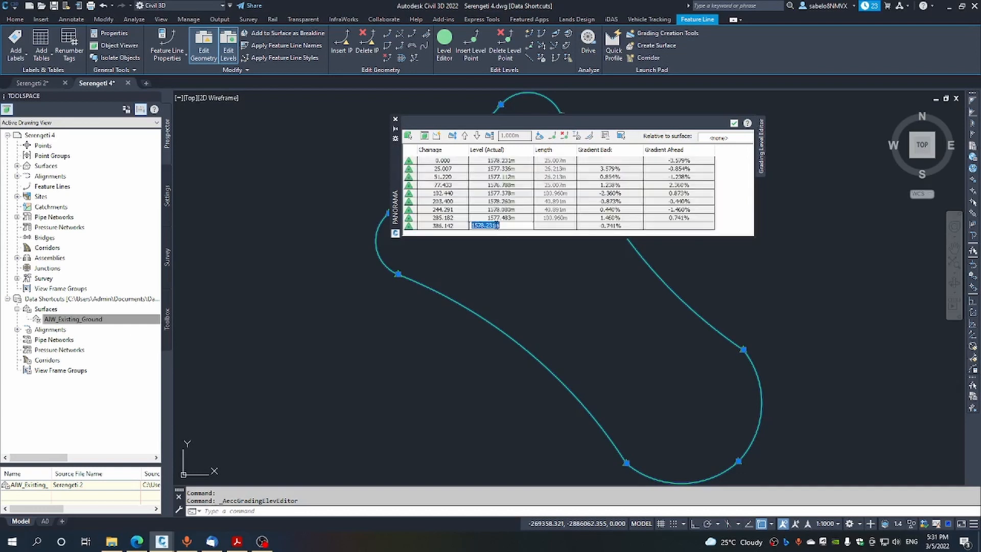
type("1")
type("580")
key("Return")
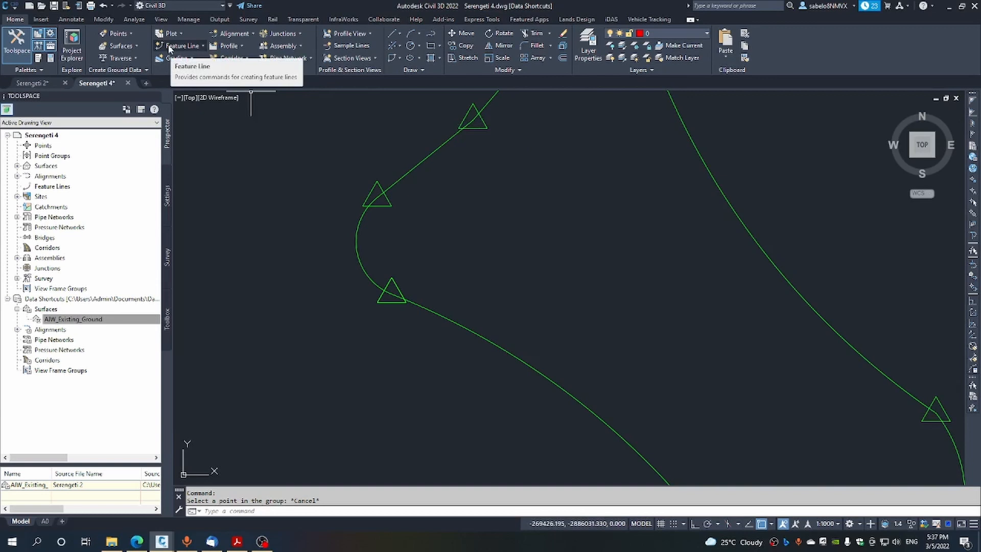
Step: Open the grading group selection of the Grading Creation Tools
left_click(190, 58)
left_click(192, 74)
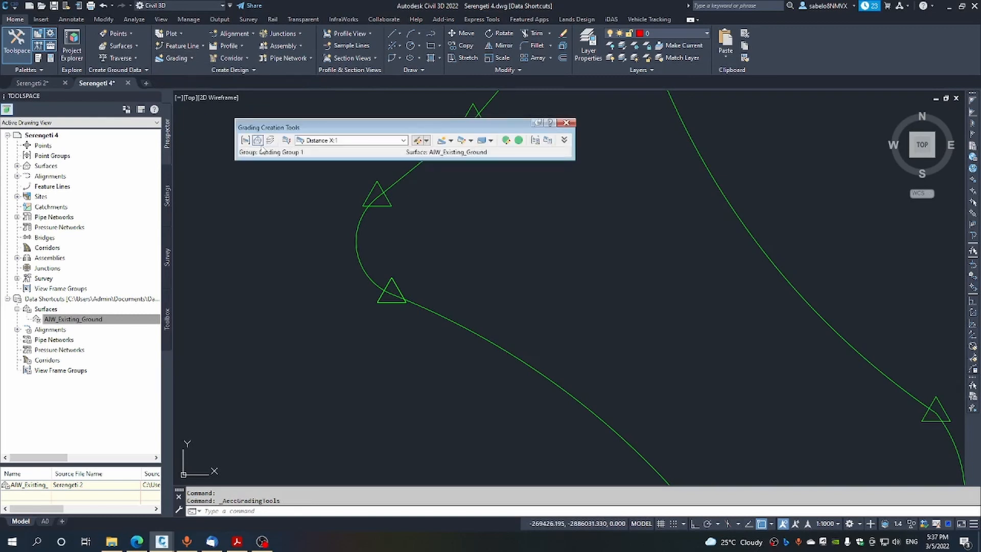
left_click(257, 140)
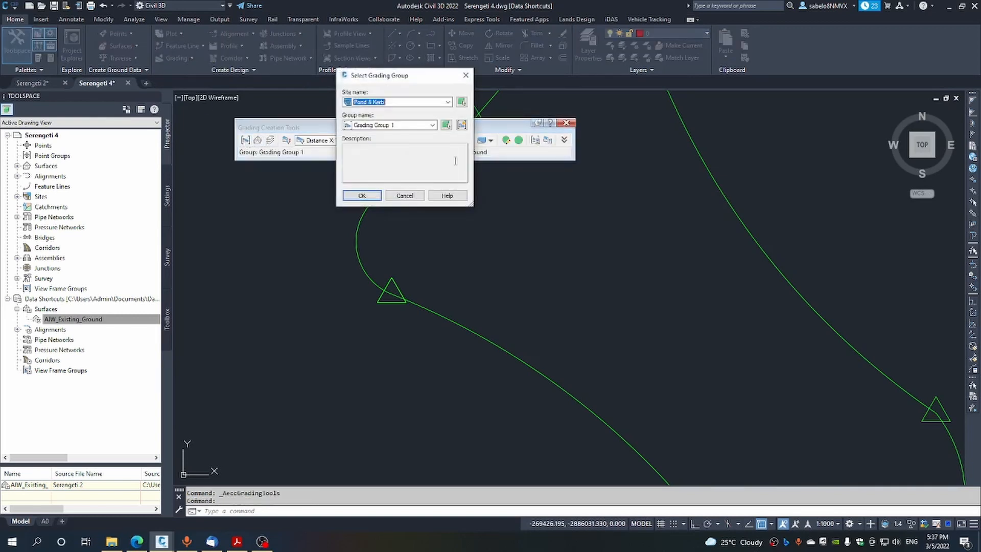
left_click(404, 126)
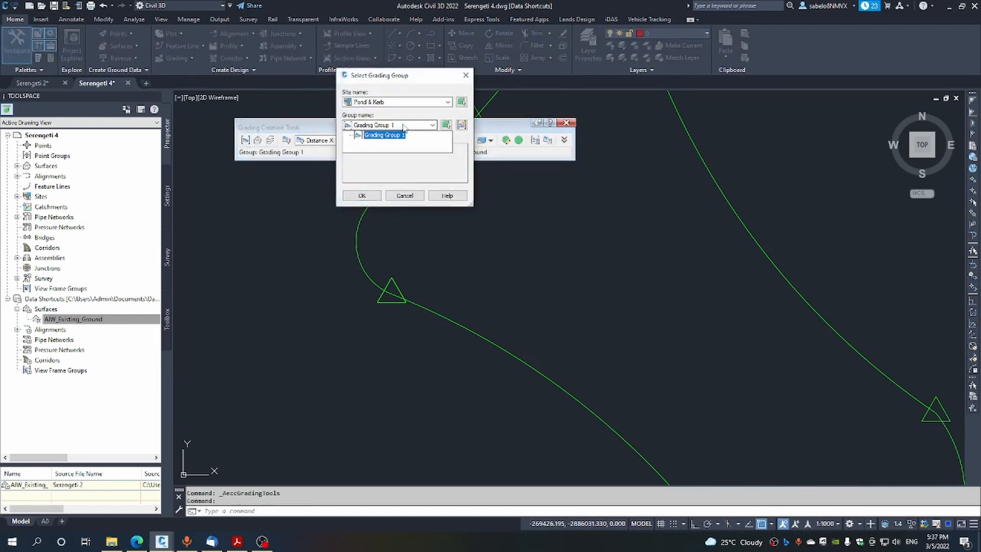
left_click(446, 125)
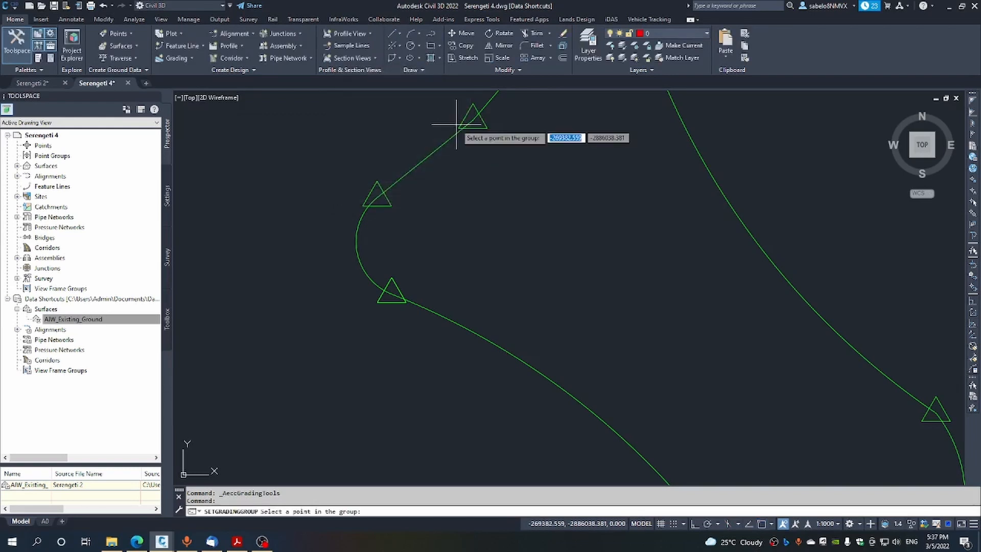
key("Escape")
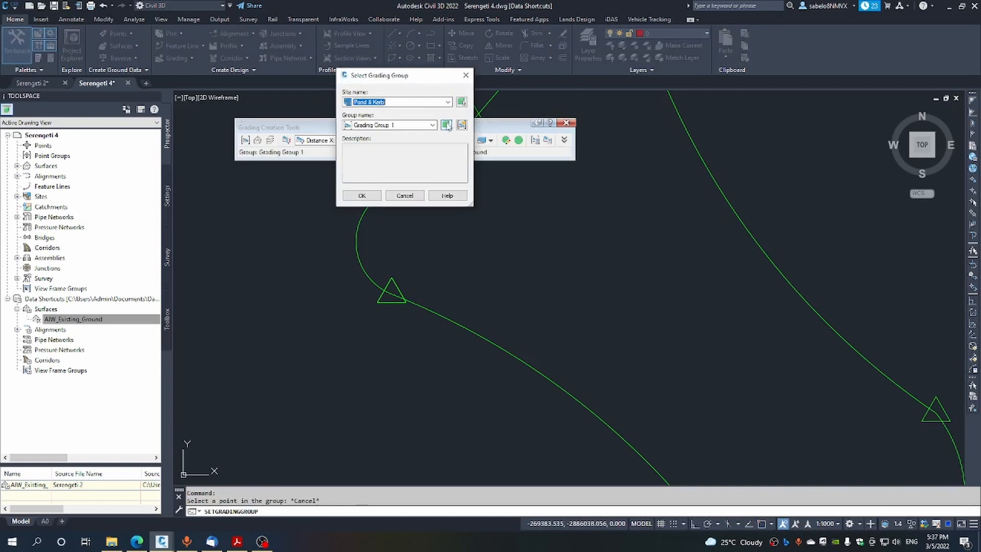
Step: Create a grading group named Pond & Kerb with automatic surface creation and a tessellation spacing of 5 m, accepting the default surface properties
left_click(460, 126)
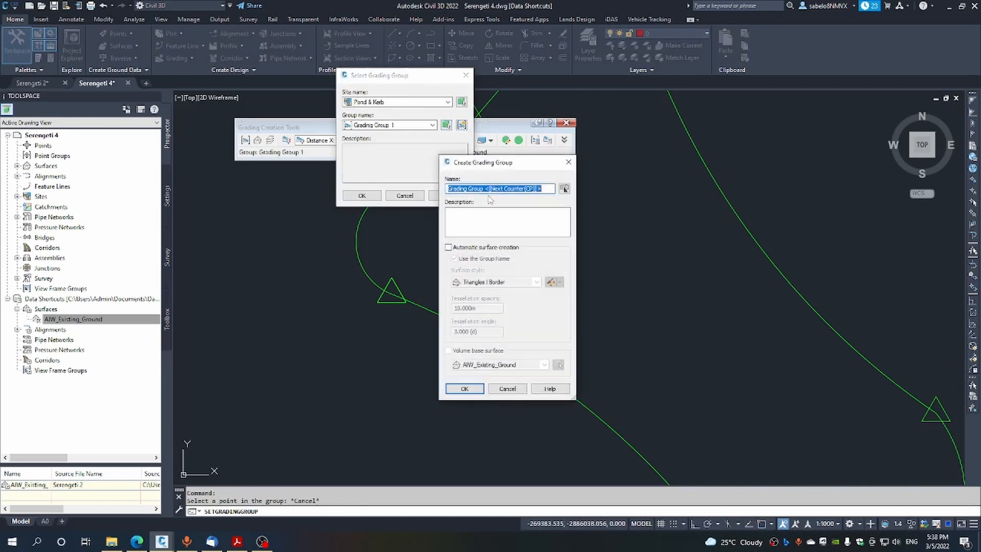
type("Pond & Kerb")
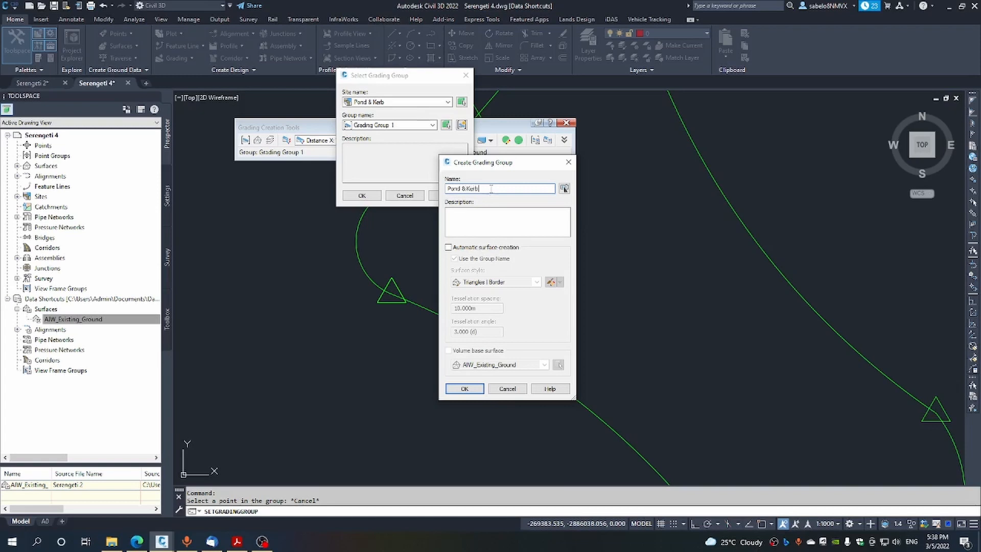
left_click(449, 248)
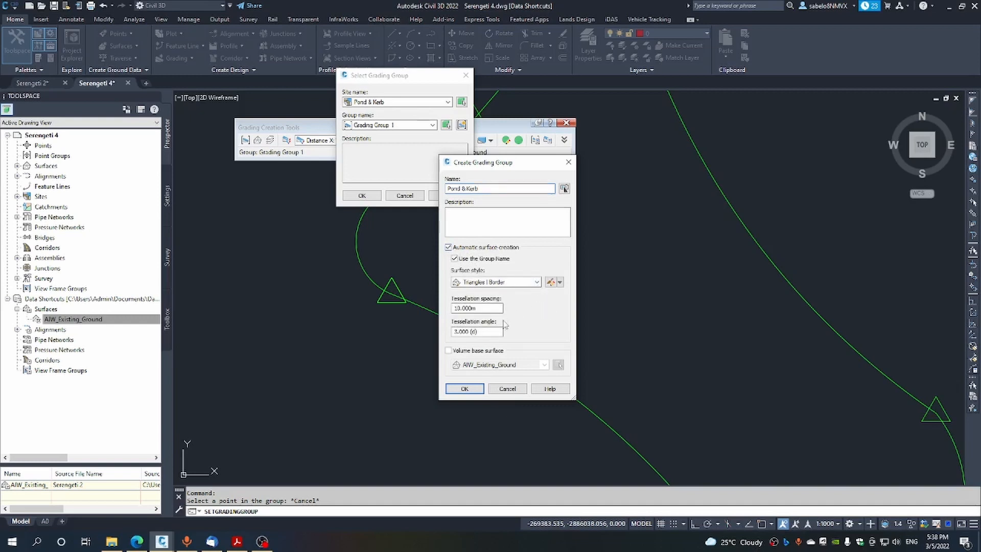
left_click_drag(454, 309, 480, 309)
type("5")
left_click(465, 389)
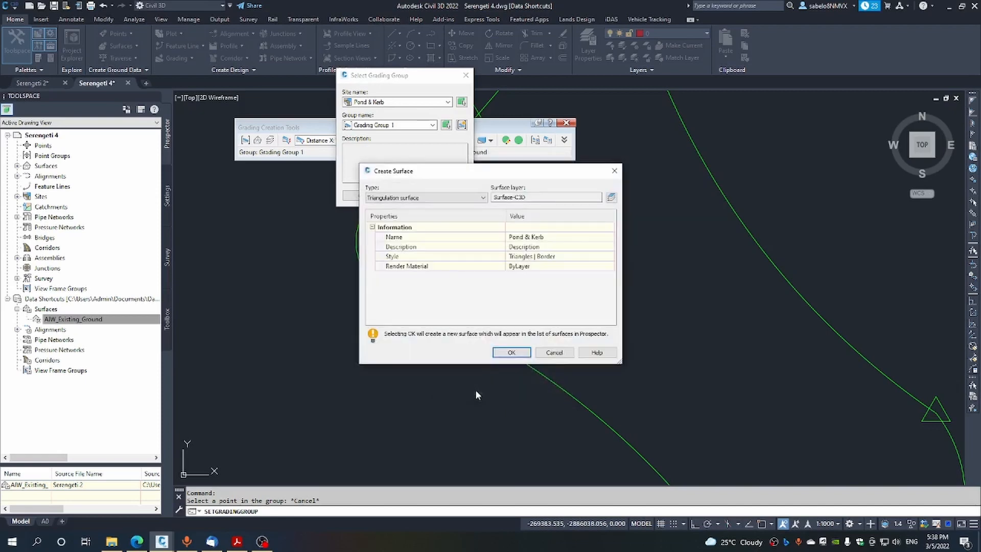
left_click(506, 353)
left_click(362, 195)
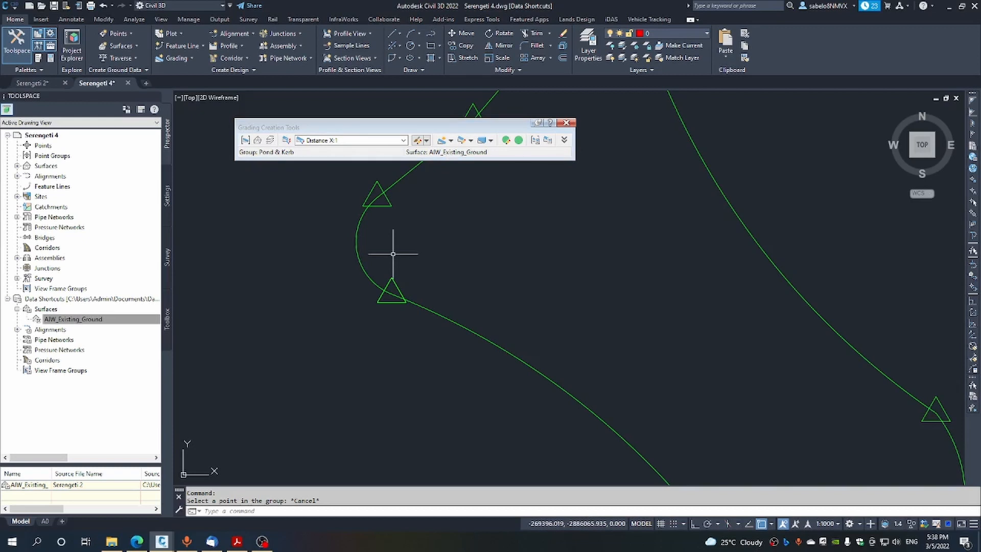
Step: Create a Distance X:1 grading on the inner side of the pond feature line along its entire length, with 3 m distance and -1:3 slope
left_click(451, 141)
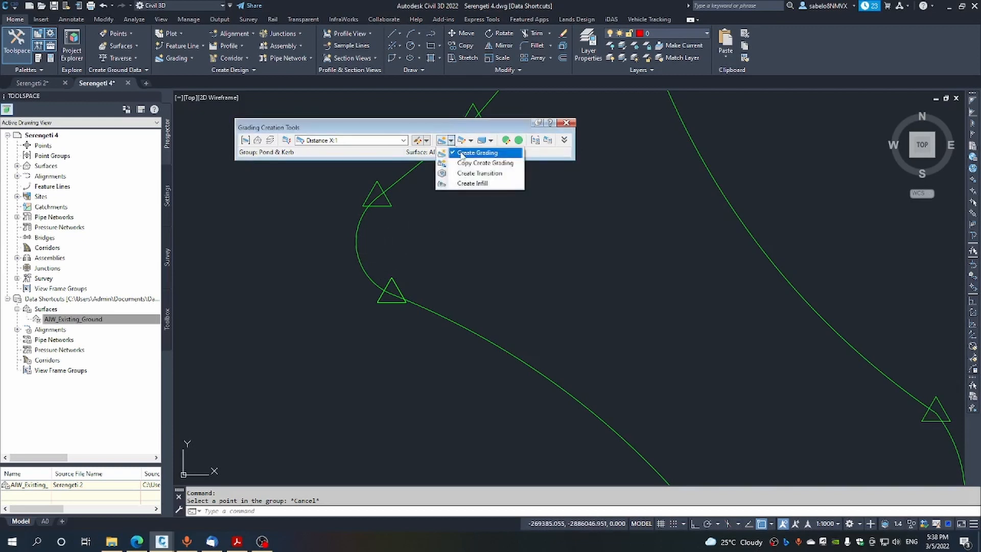
left_click(478, 152)
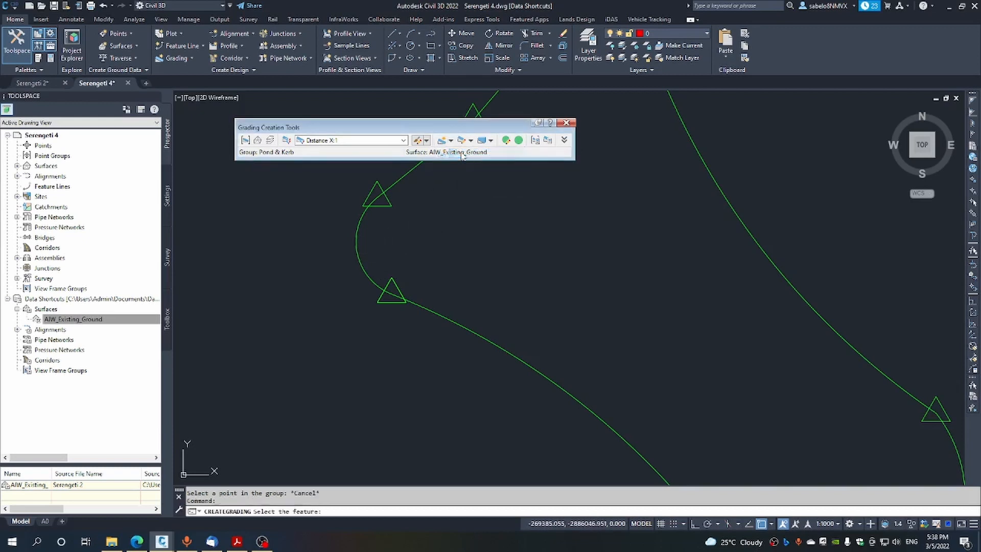
left_click(364, 279)
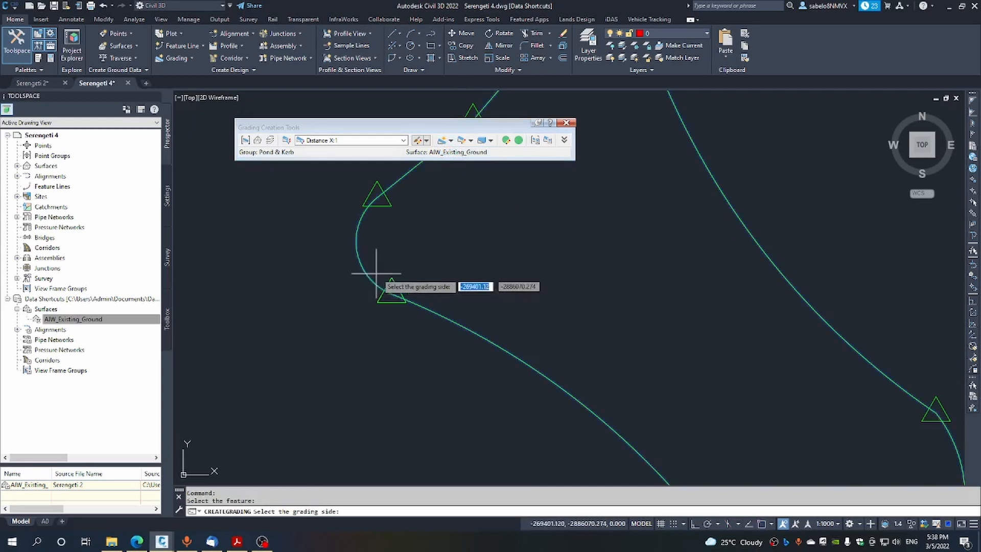
left_click(405, 259)
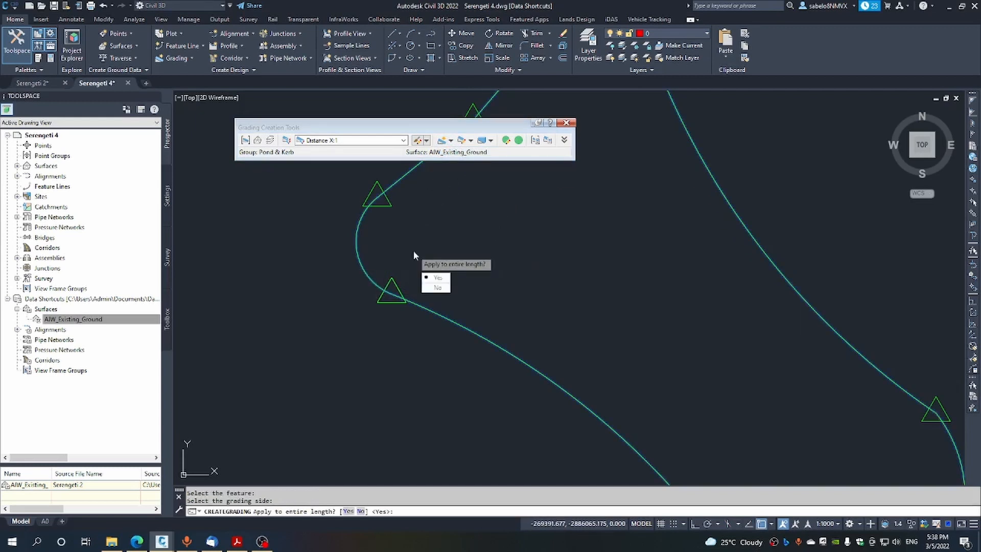
left_click(437, 278)
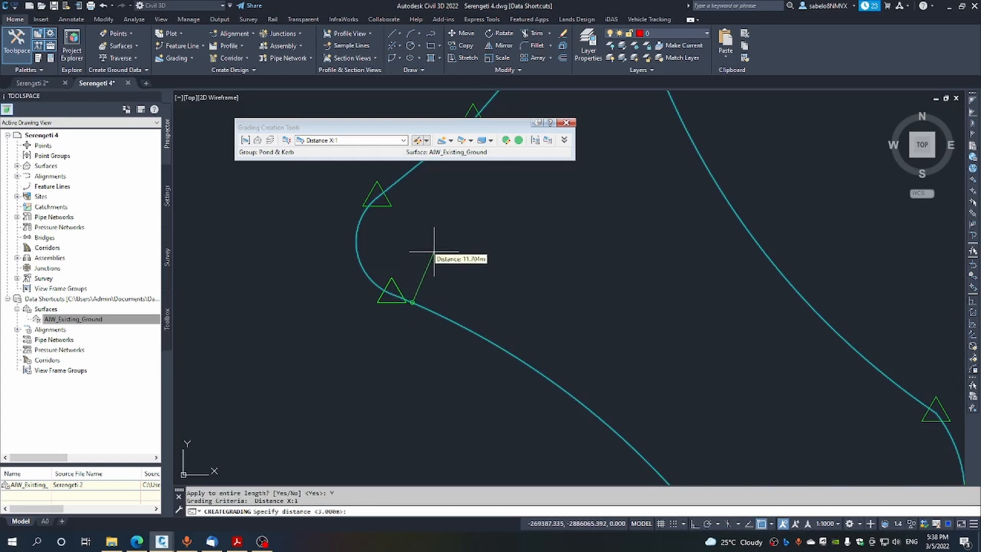
type("3")
key("Return")
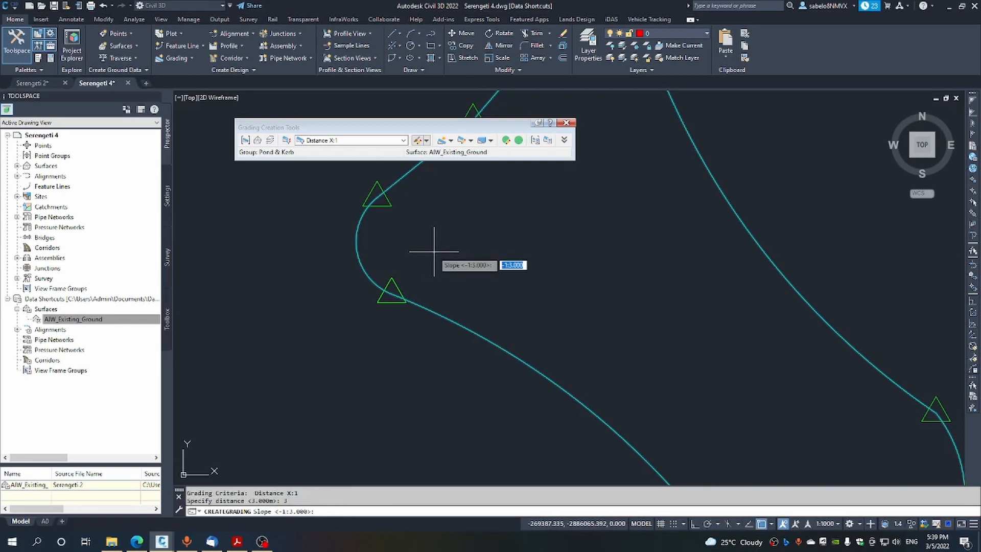
type("-1")
key("Return")
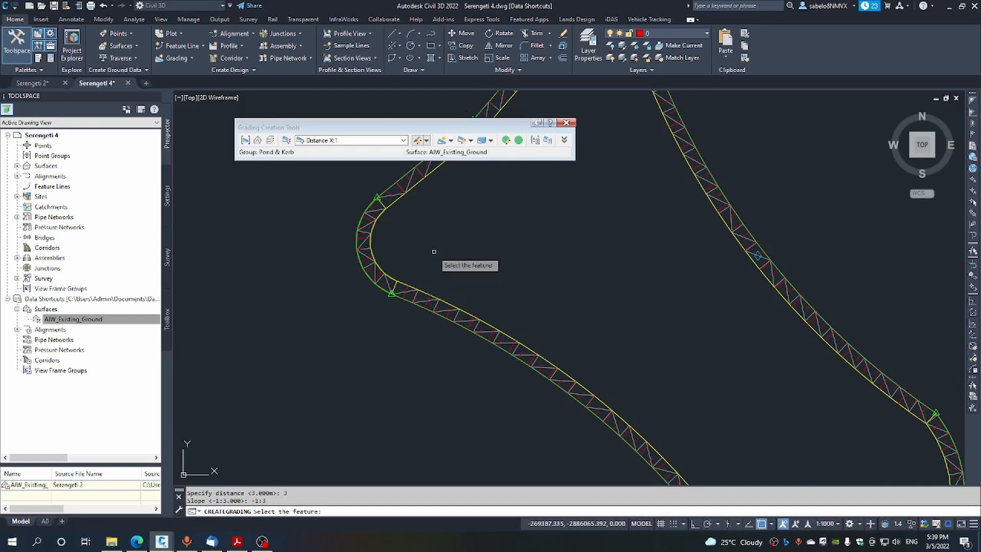
Step: End the grading creation session and save the drawing
key("Escape")
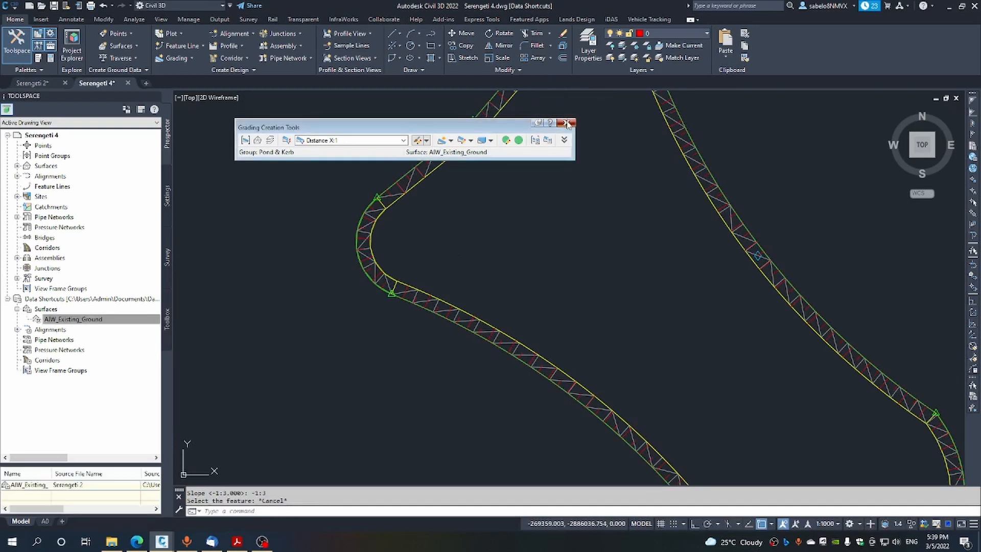
left_click(568, 124)
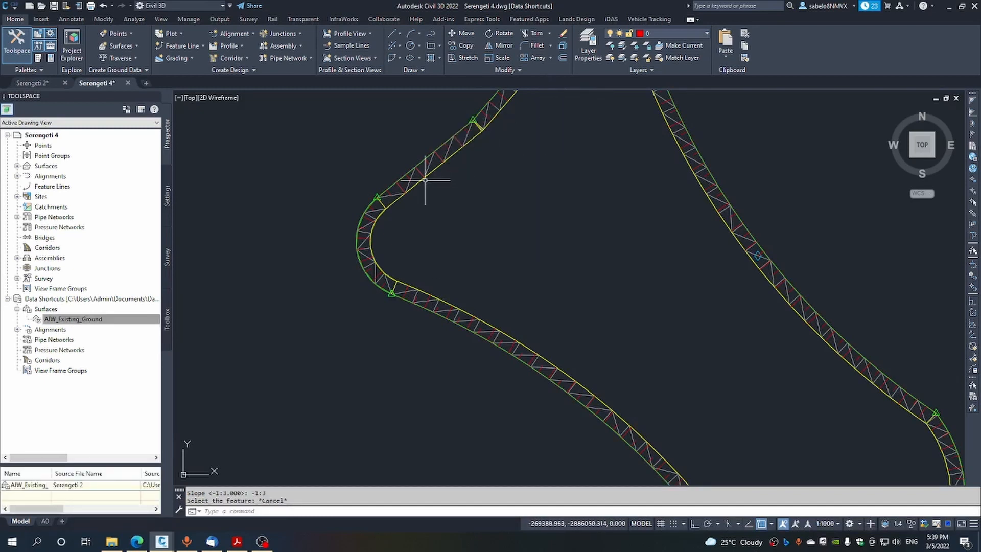
left_click(55, 5)
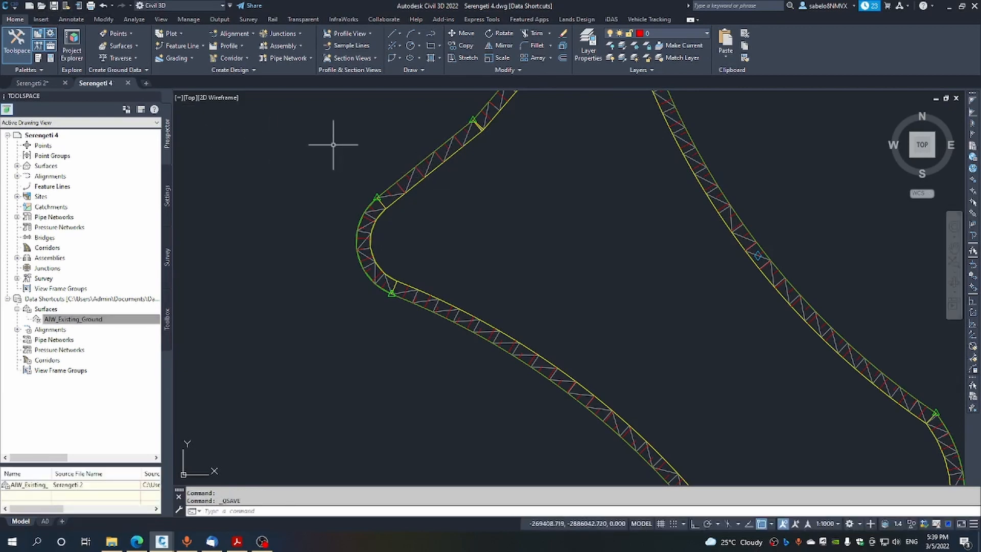
Step: View the whole pond feature line and its grading in the Object Viewer and examine the inner slope in 3D
scroll(528, 200, "down", 5)
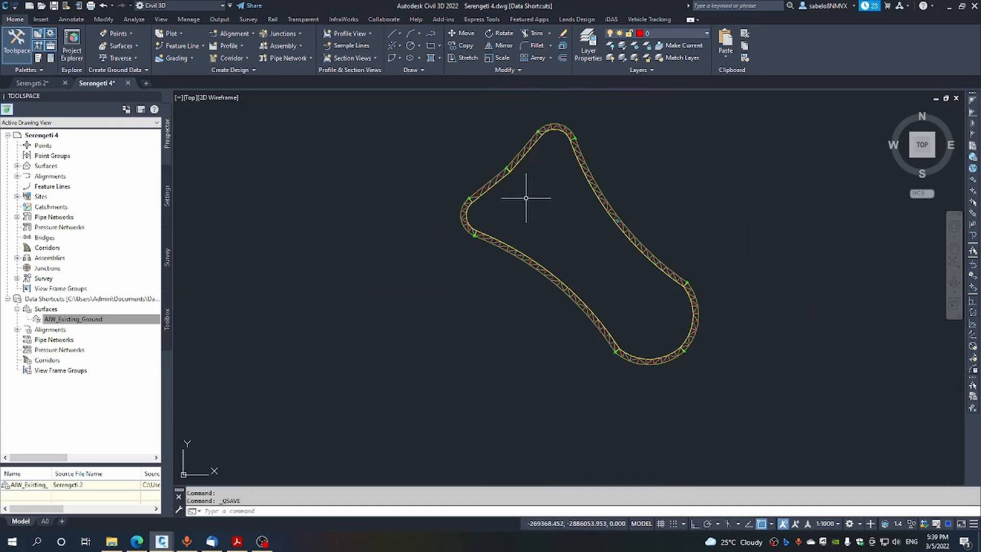
left_click(430, 103)
left_click(731, 396)
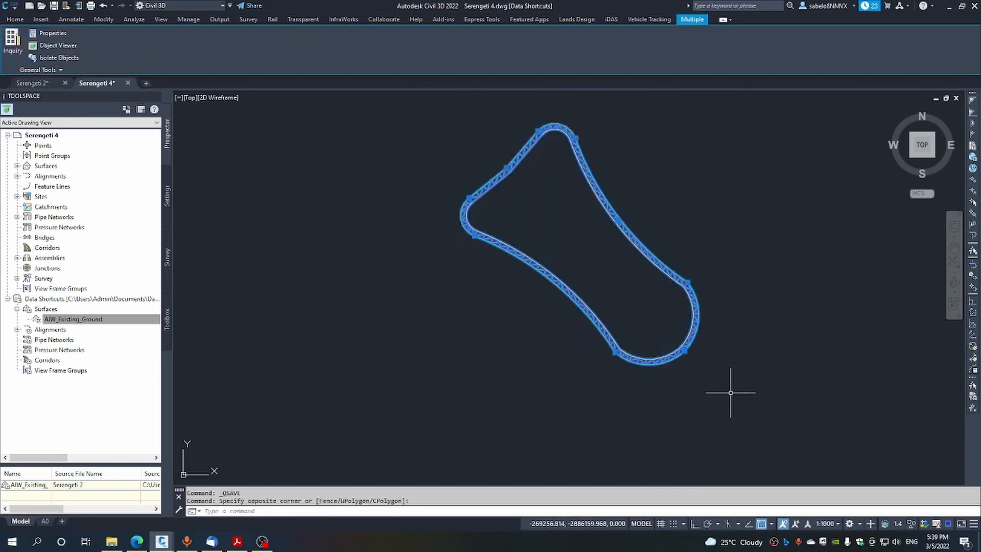
right_click(714, 381)
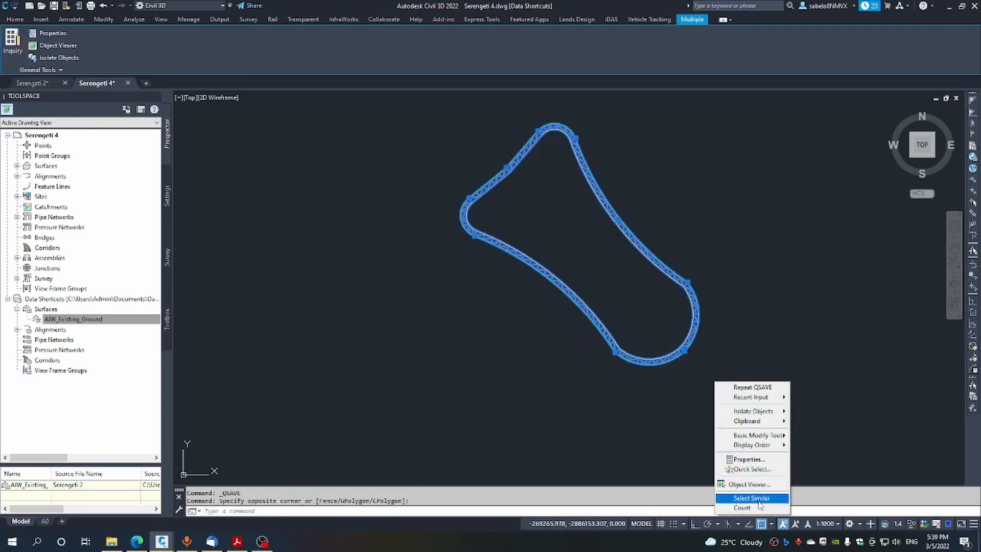
left_click(751, 484)
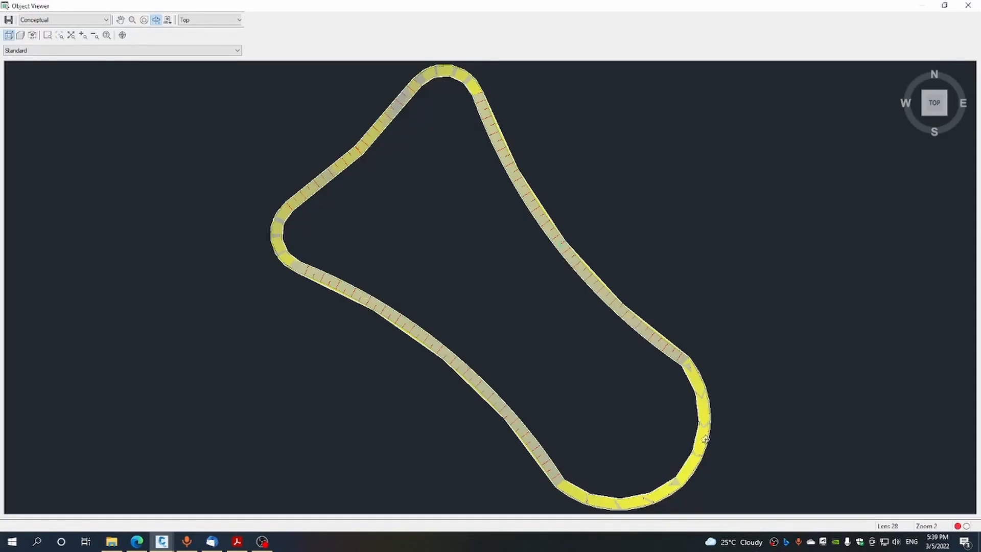
left_click_drag(683, 450, 649, 409)
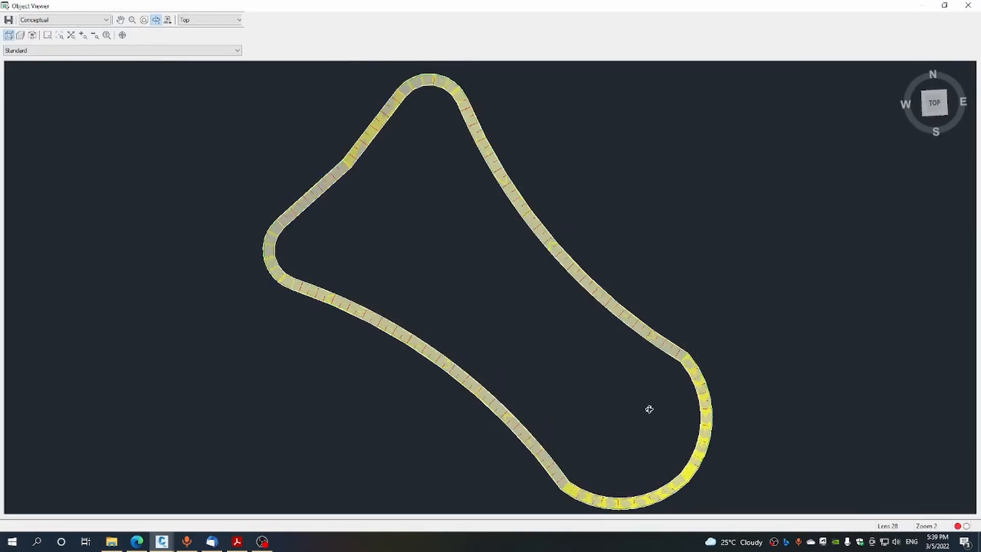
left_click(927, 117)
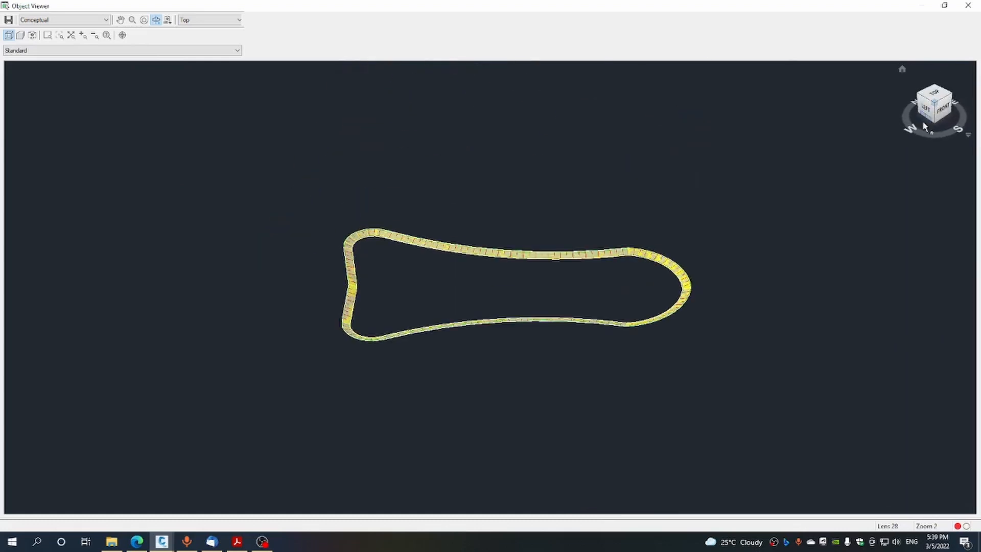
left_click_drag(722, 328, 557, 359)
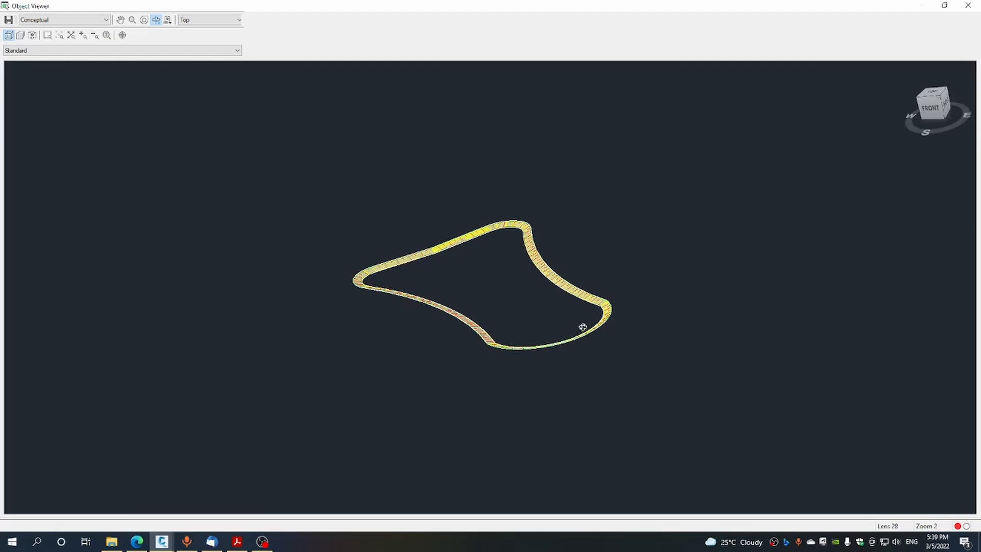
scroll(583, 327, "up", 5)
scroll(673, 289, "up", 5)
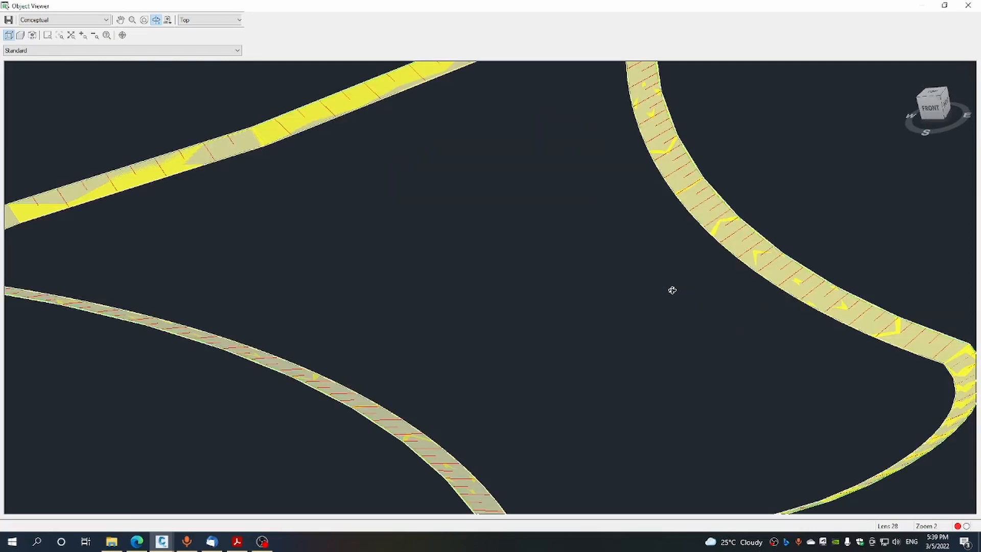
scroll(673, 289, "down", 5)
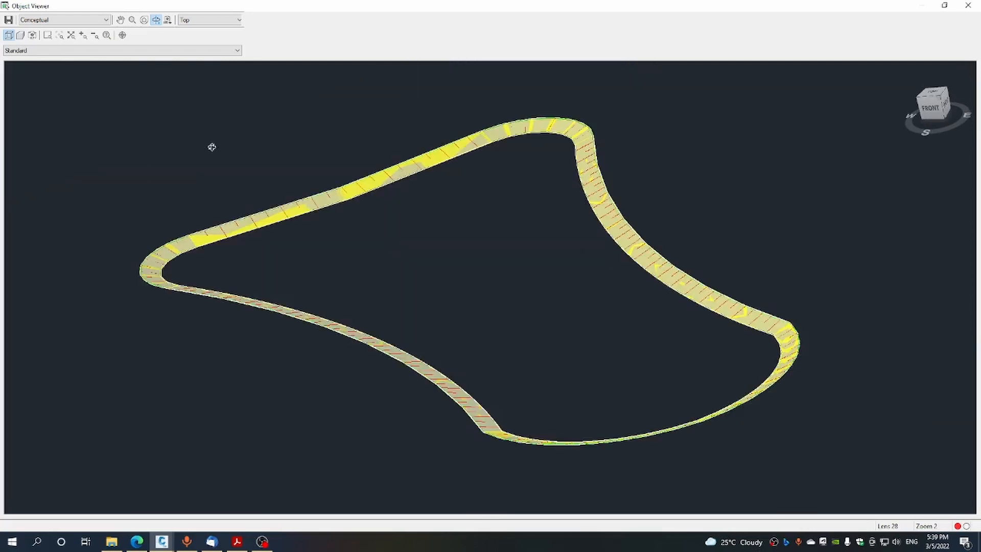
Step: Inspect the graded pond edge in the Realistic and Wireframe visual styles, viewing the wireframe from different angles
left_click(106, 20)
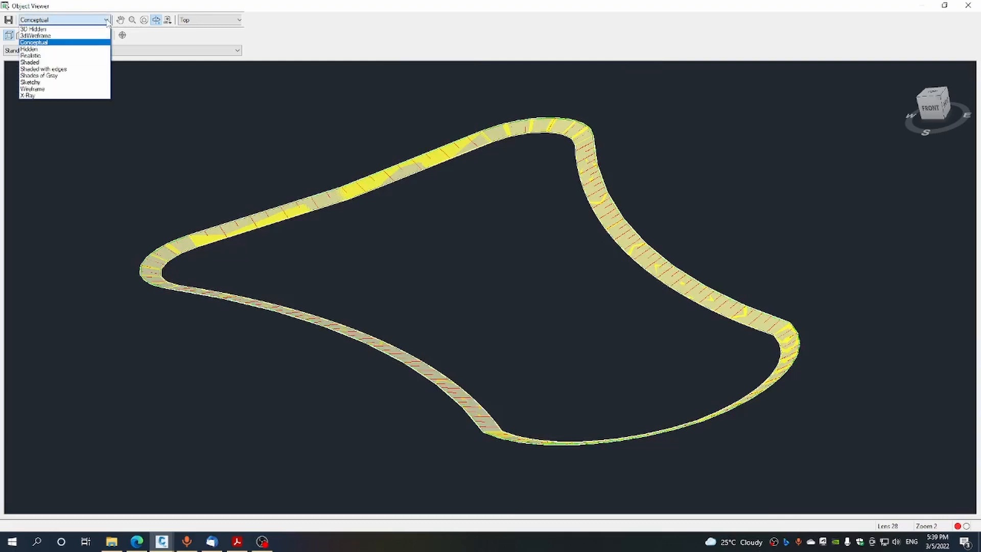
left_click(39, 55)
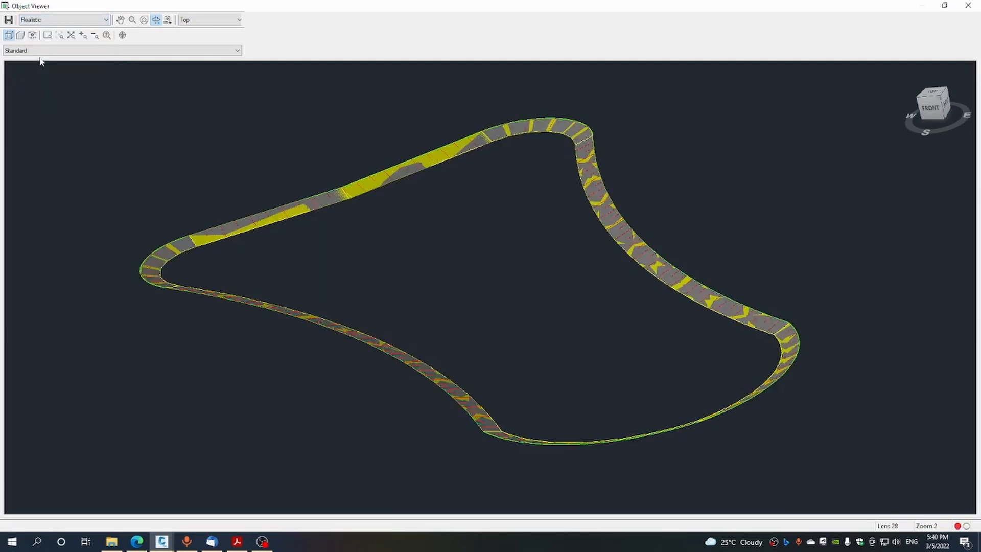
left_click(106, 19)
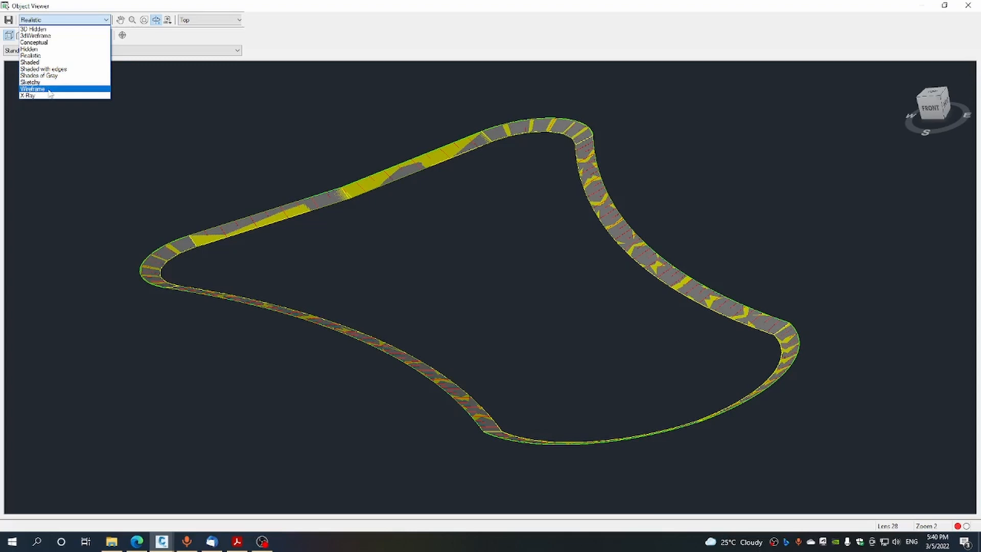
left_click(25, 55)
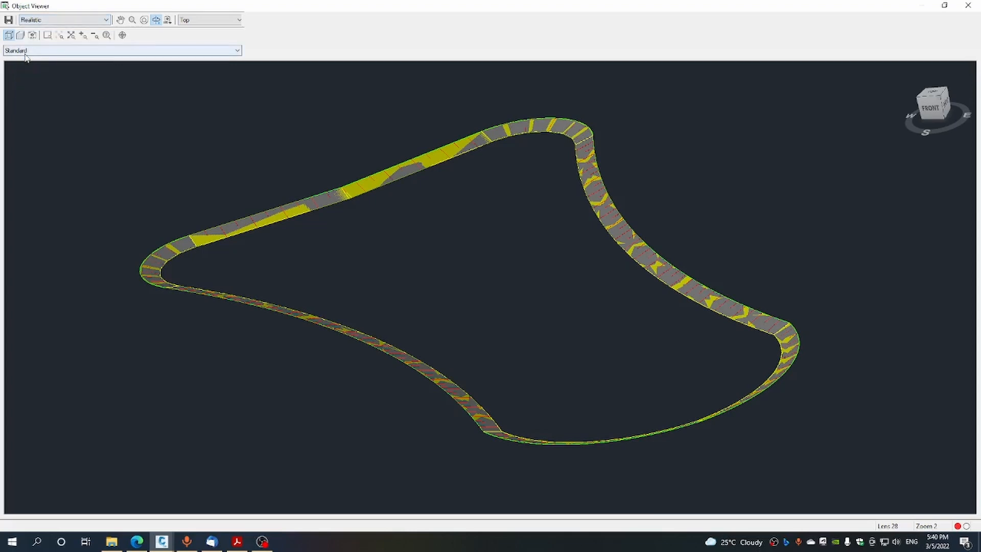
left_click(108, 19)
left_click(51, 89)
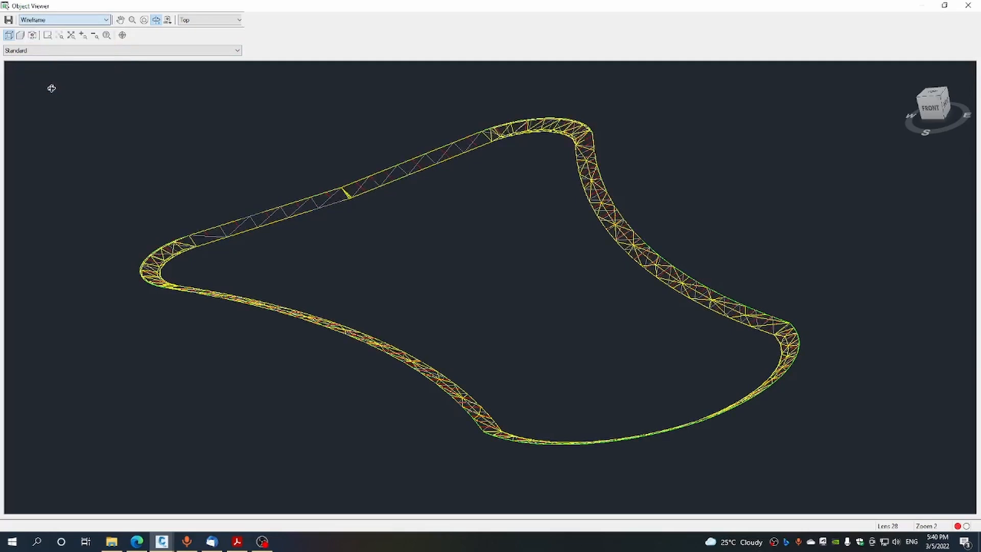
left_click_drag(679, 355, 633, 165)
scroll(716, 223, "down", 5)
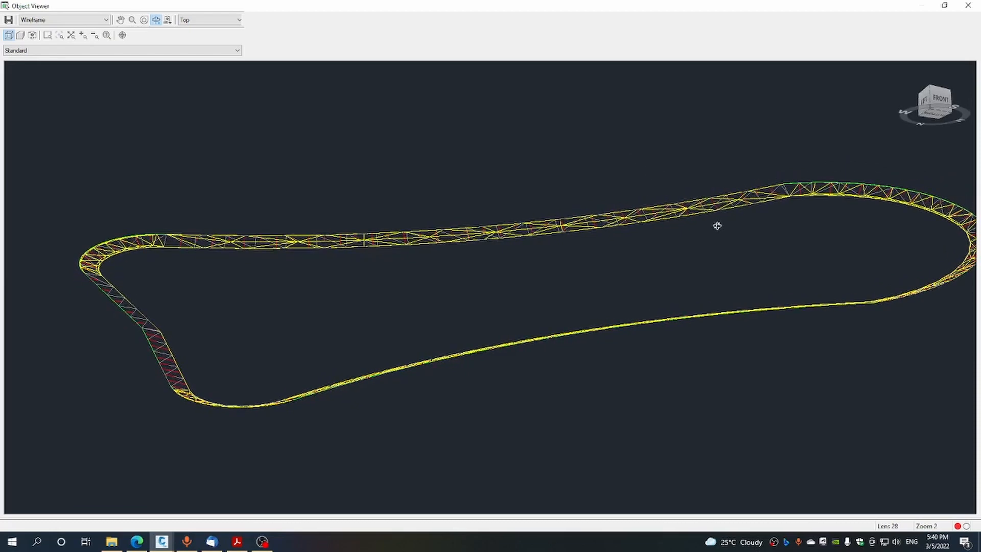
left_click_drag(796, 259, 777, 299)
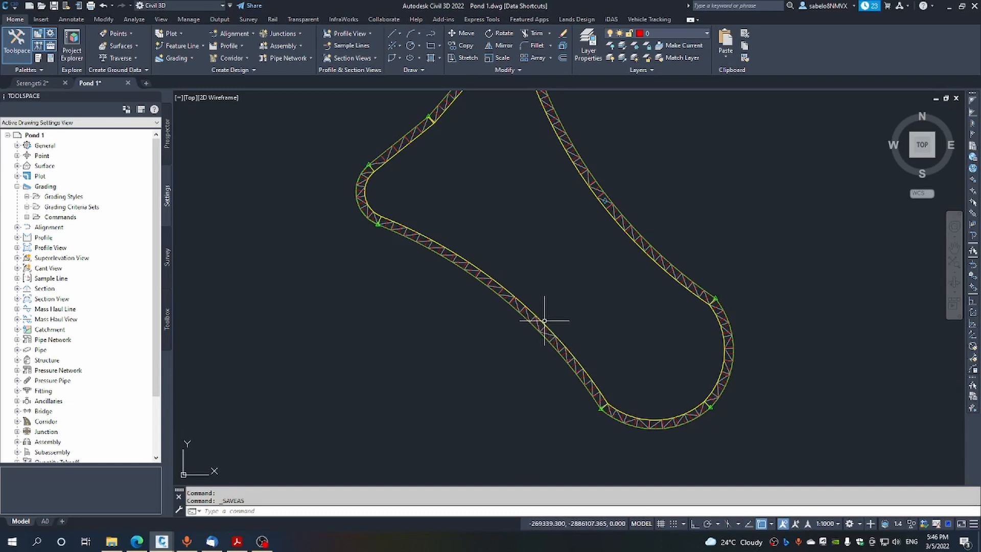
Step: Create a Distance X:1 grading inward from the inner edge of the existing grading along its entire length, with 10 m distance and -1:2 slope
left_click(175, 61)
left_click(185, 73)
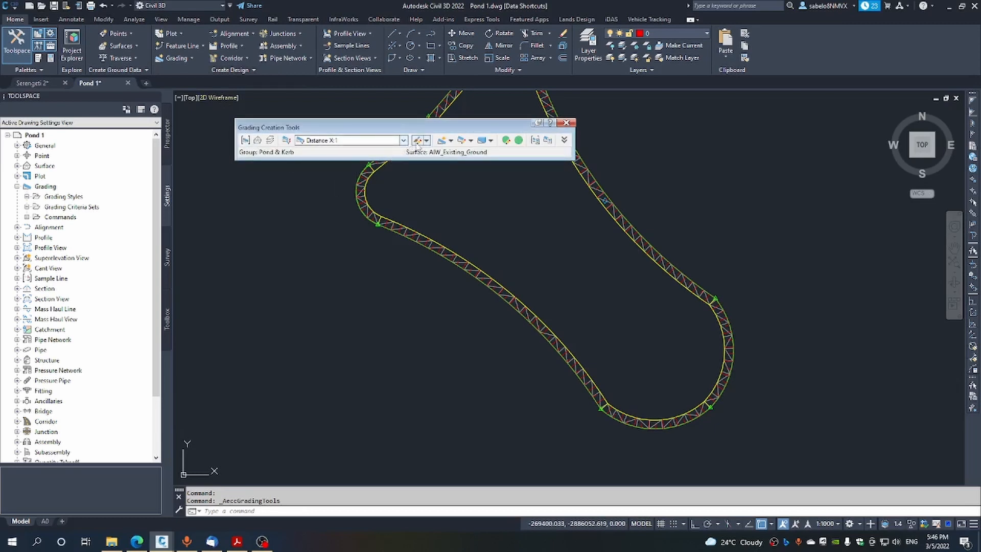
left_click(451, 141)
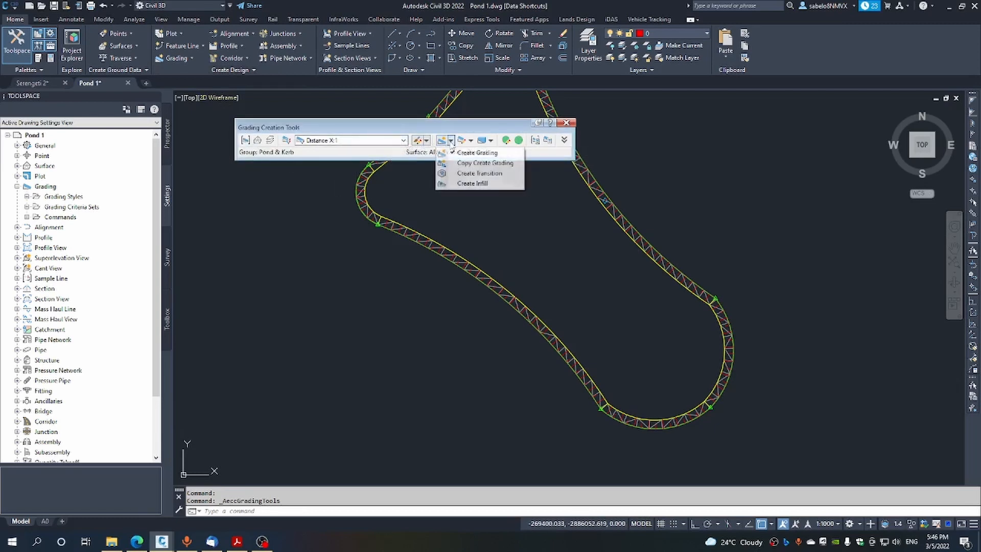
left_click(475, 152)
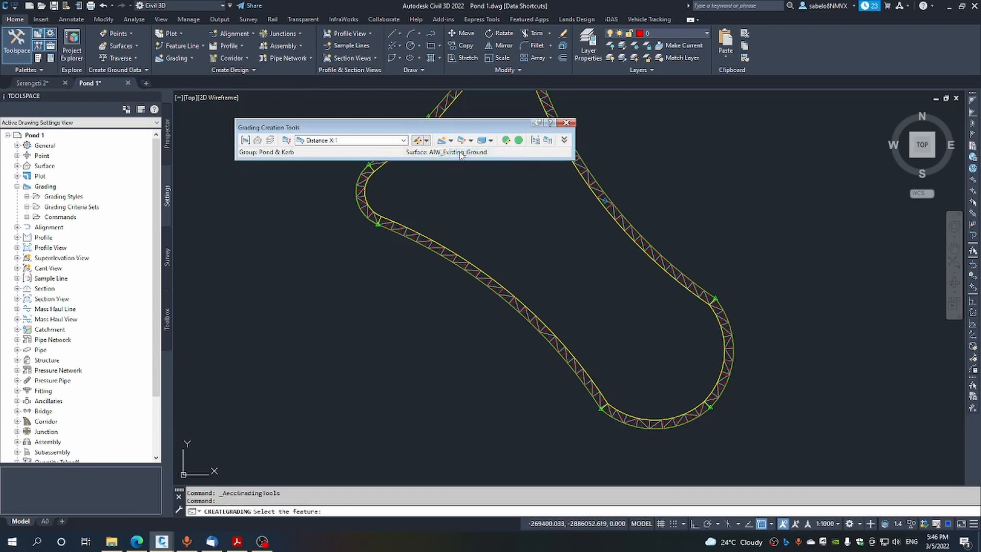
left_click(443, 248)
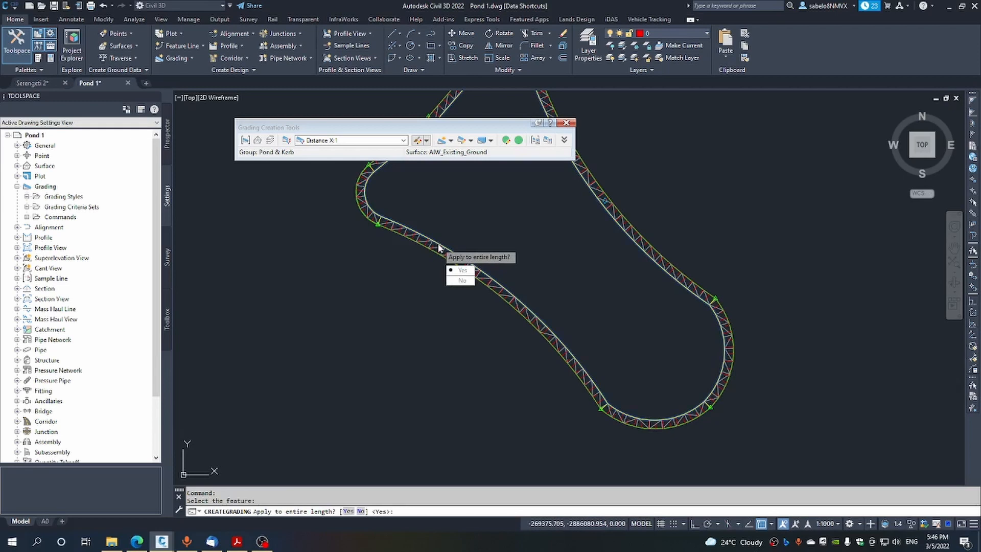
left_click(454, 270)
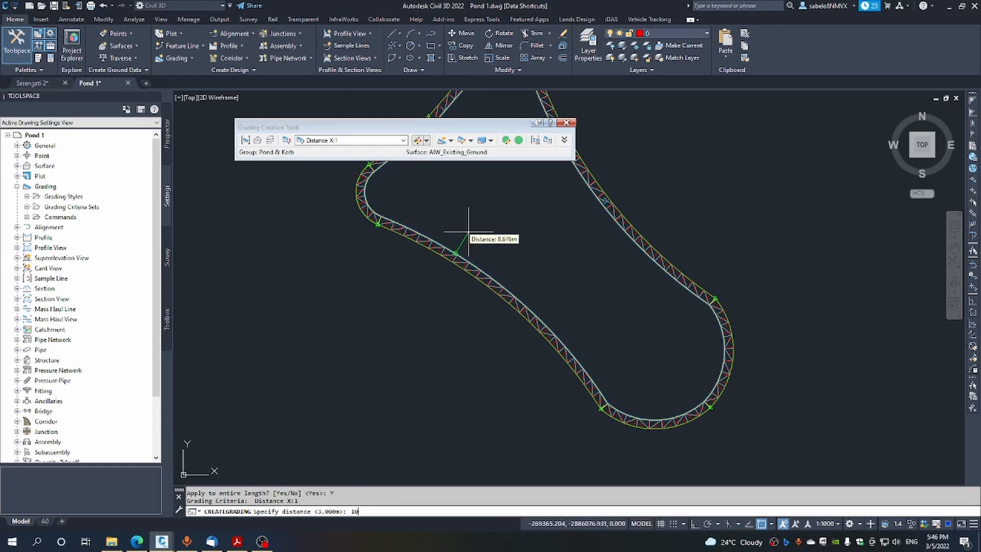
key("Return")
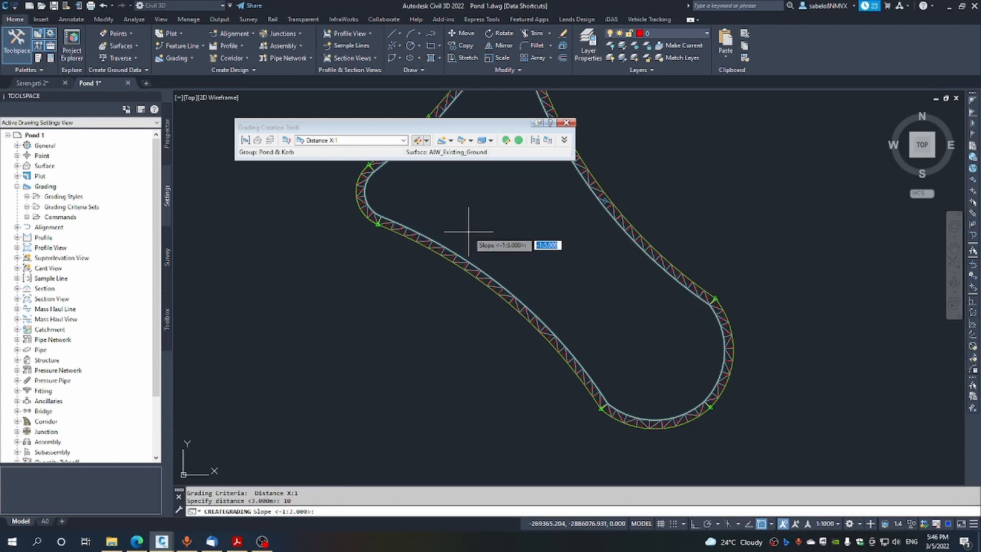
type("-1:2")
key("Return")
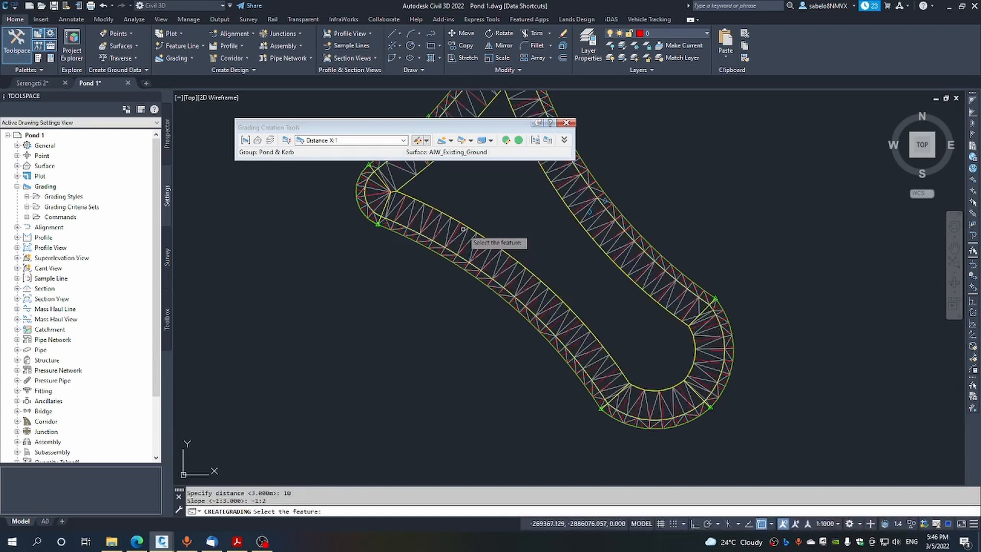
left_click(567, 123)
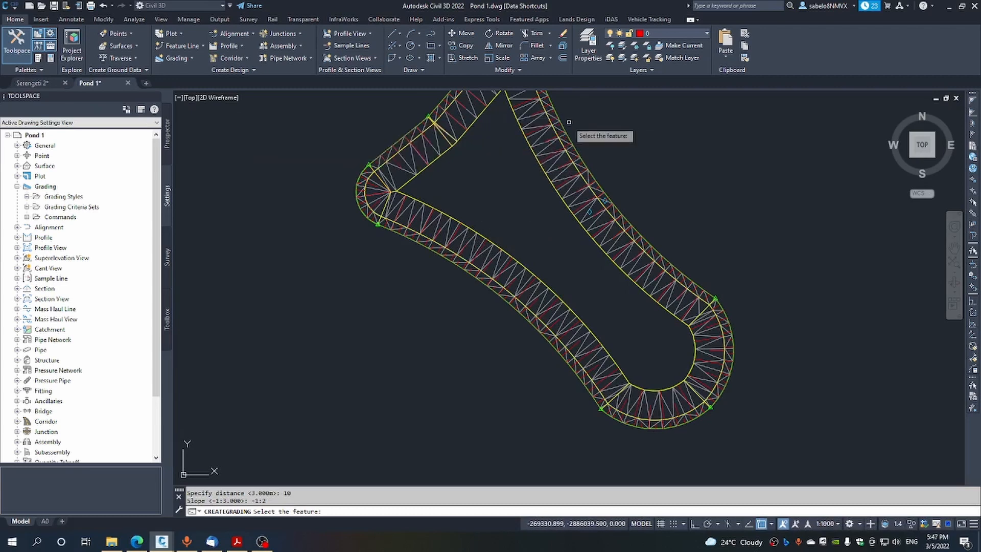
key("Escape")
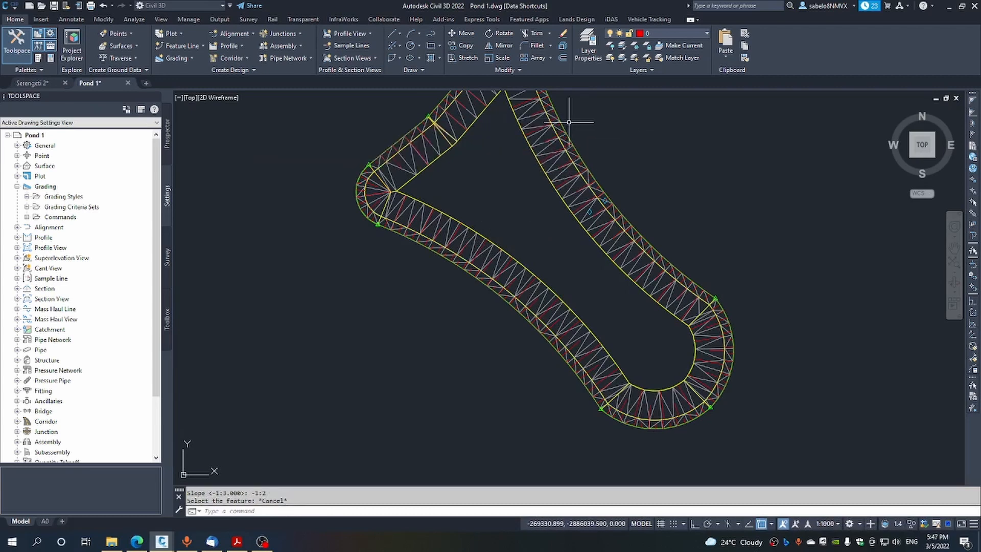
Step: Create a grading infill over the open area inside the pond's inner slope and save the drawing
left_click(192, 58)
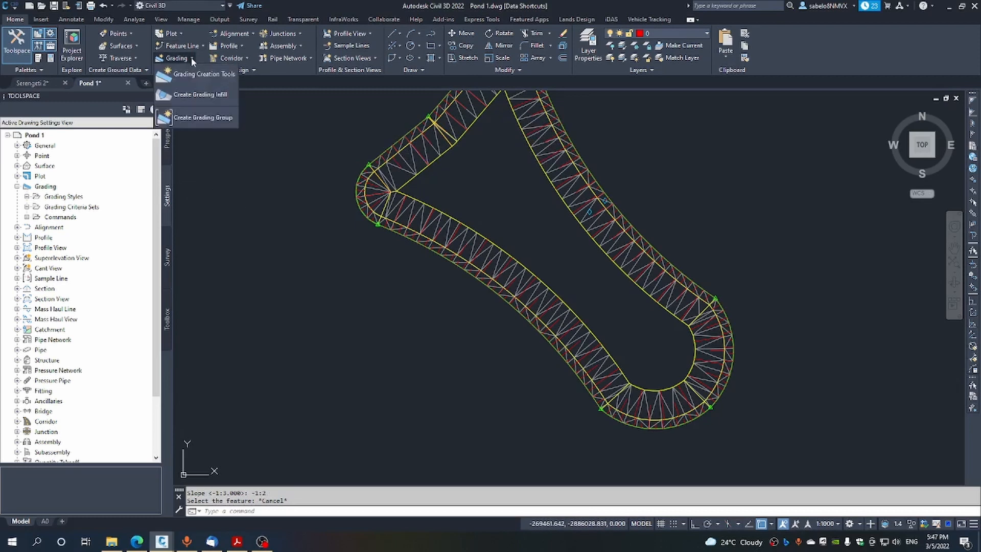
left_click(205, 94)
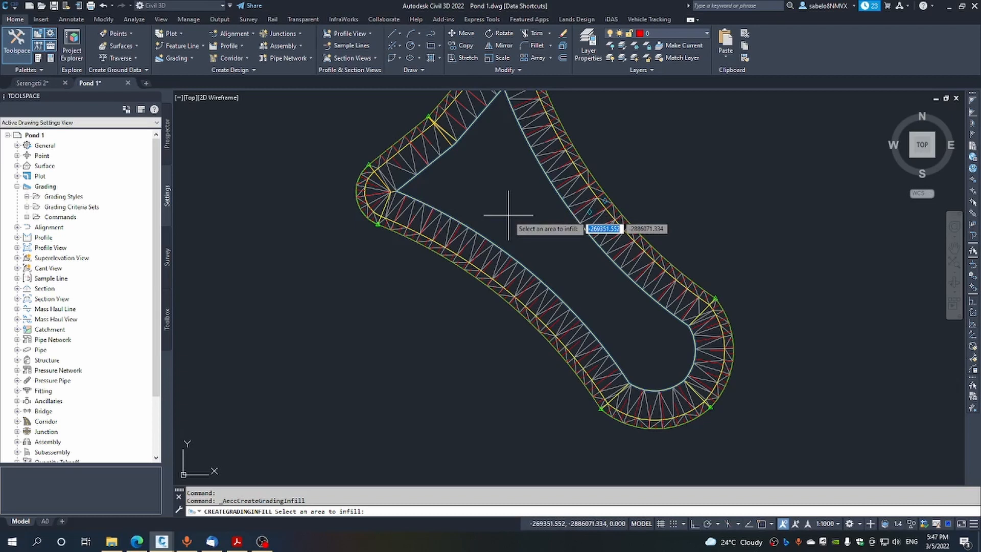
left_click(508, 215)
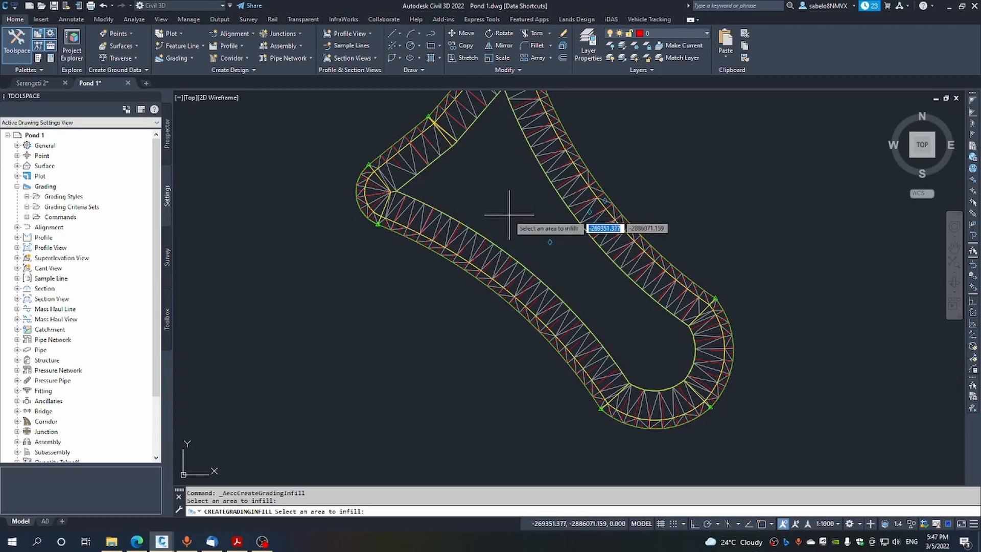
left_click(509, 203)
key("Return")
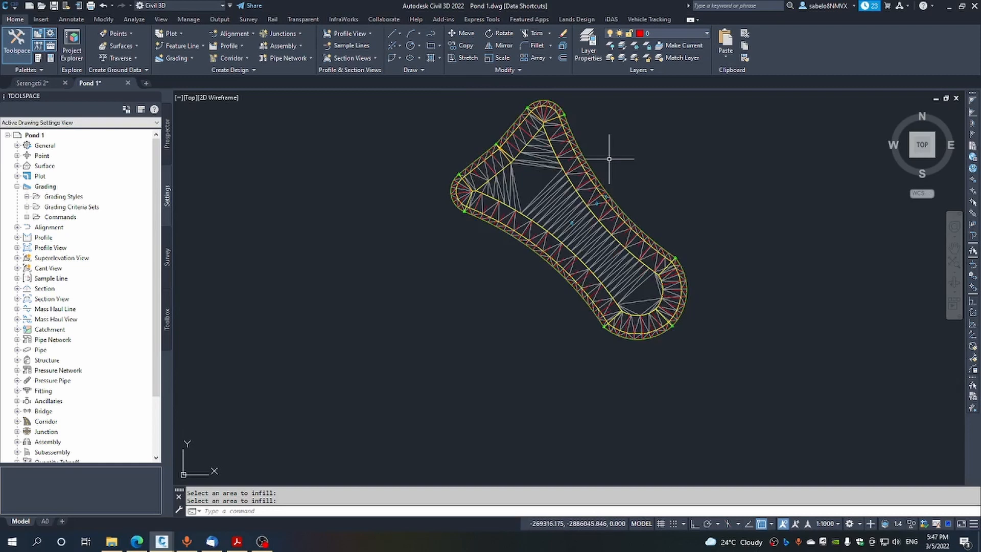
left_click(54, 5)
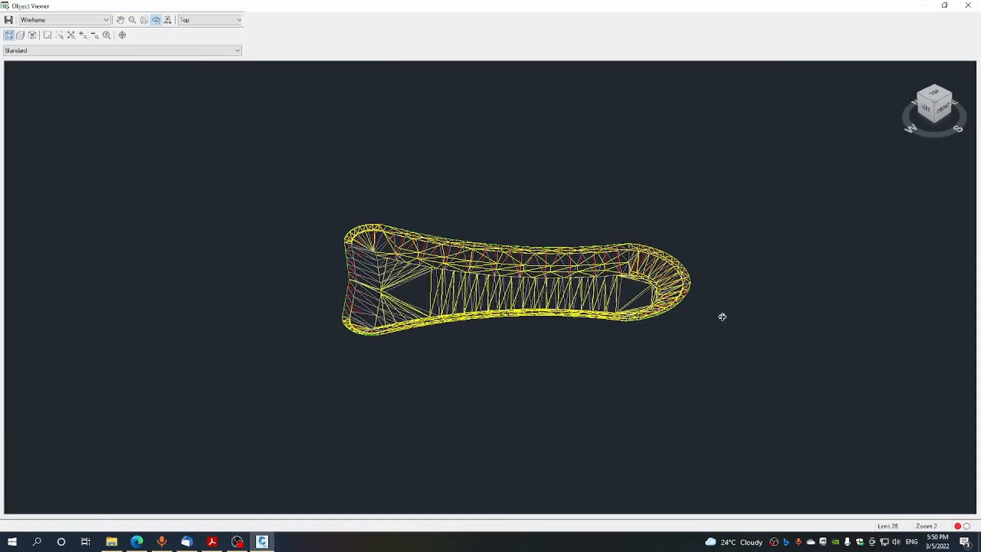
Step: Examine the side slopes and infilled floor of the pond in 3D in the Object Viewer
mouse_move(723, 315)
left_mouse_down()
mouse_move(706, 329)
mouse_move(644, 329)
mouse_move(473, 372)
mouse_move(480, 335)
mouse_move(530, 350)
mouse_move(639, 337)
mouse_move(681, 317)
mouse_move(701, 284)
left_mouse_up()
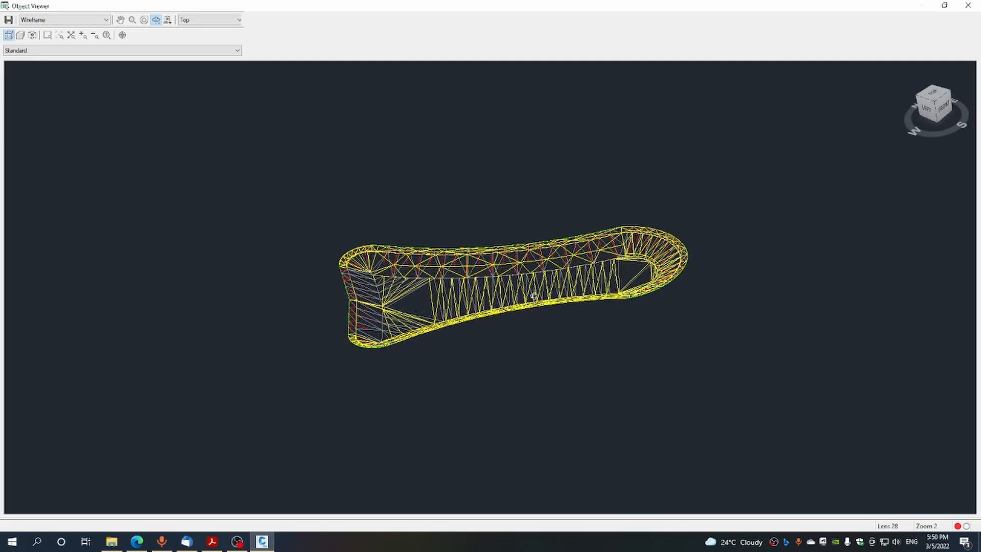
left_click_drag(703, 275, 526, 335)
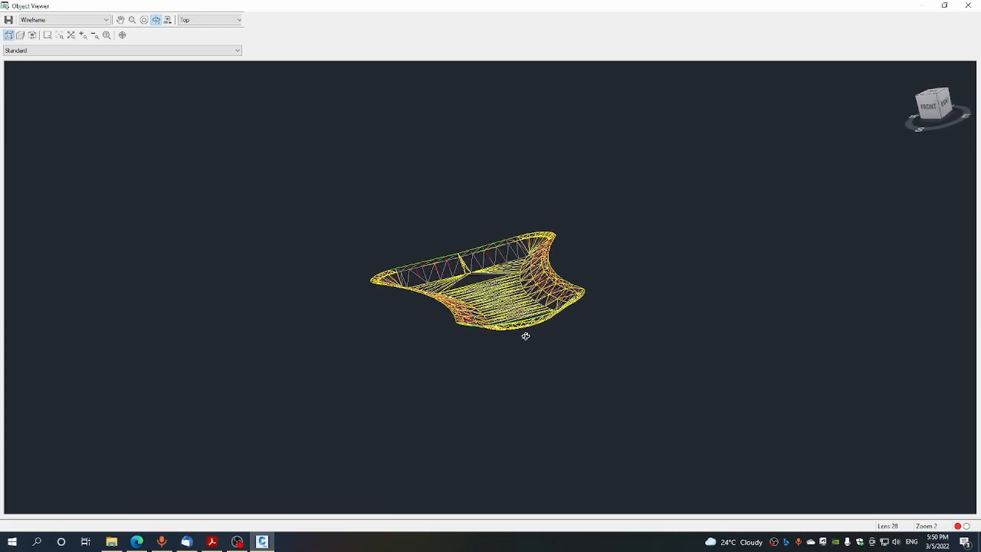
Step: Examine the pond's slopes and floor in the Realistic visual style from another angle and up close, and close the Object Viewer
left_click(106, 19)
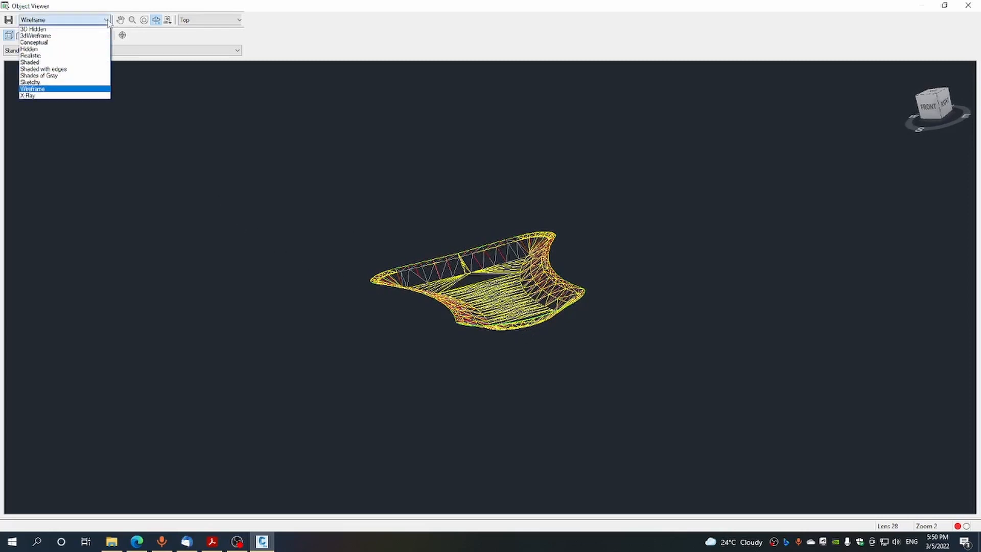
left_click(37, 56)
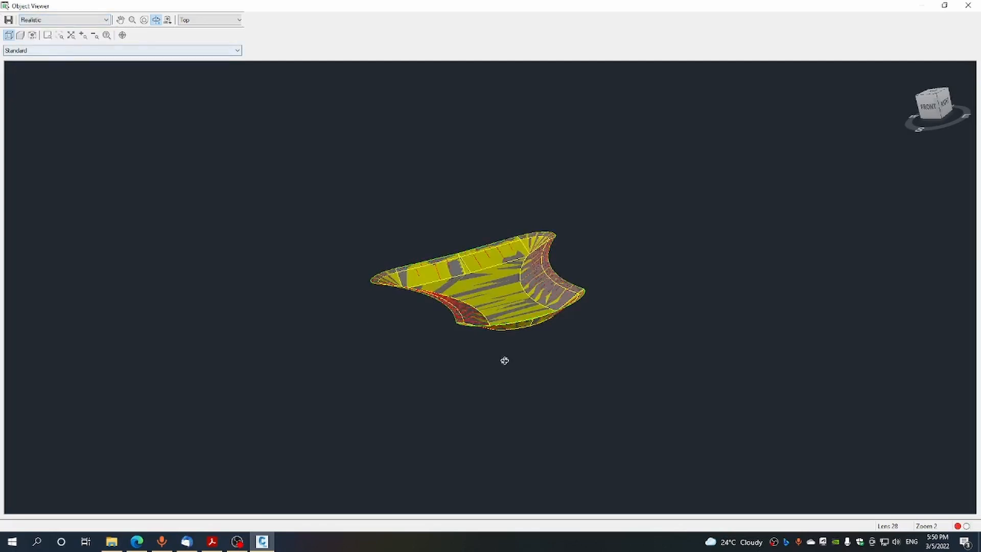
left_click_drag(585, 346, 561, 366)
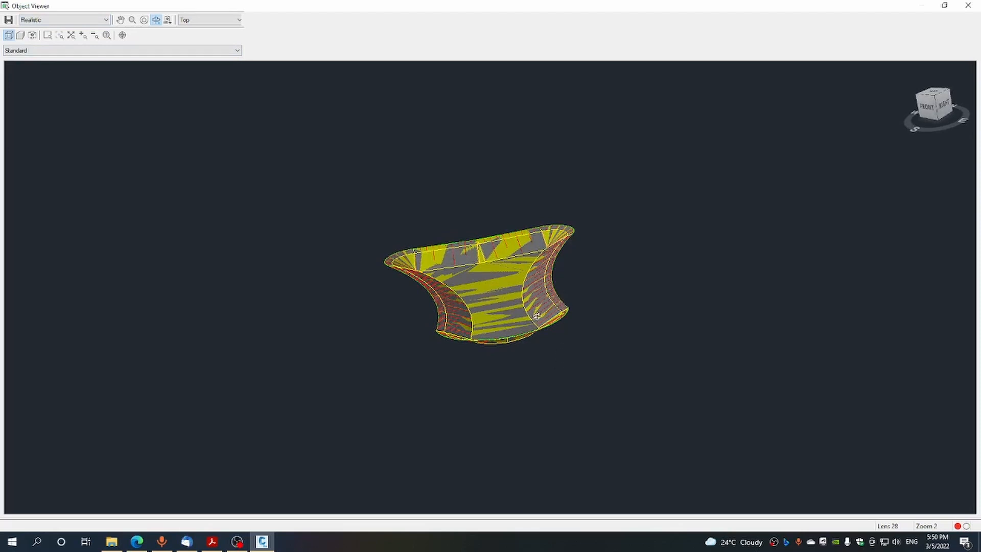
scroll(534, 315, "down", 2)
scroll(484, 293, "up", 4)
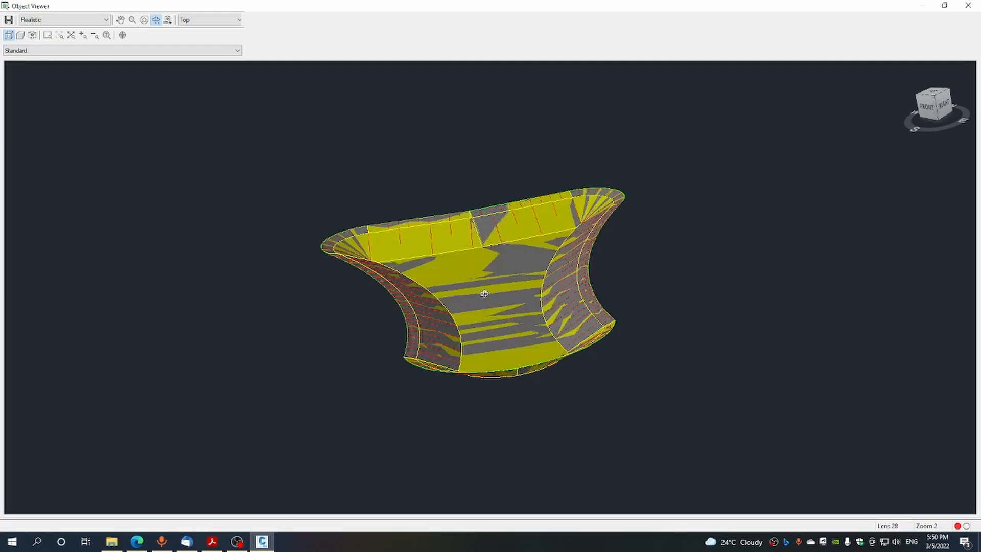
scroll(484, 294, "up", 2)
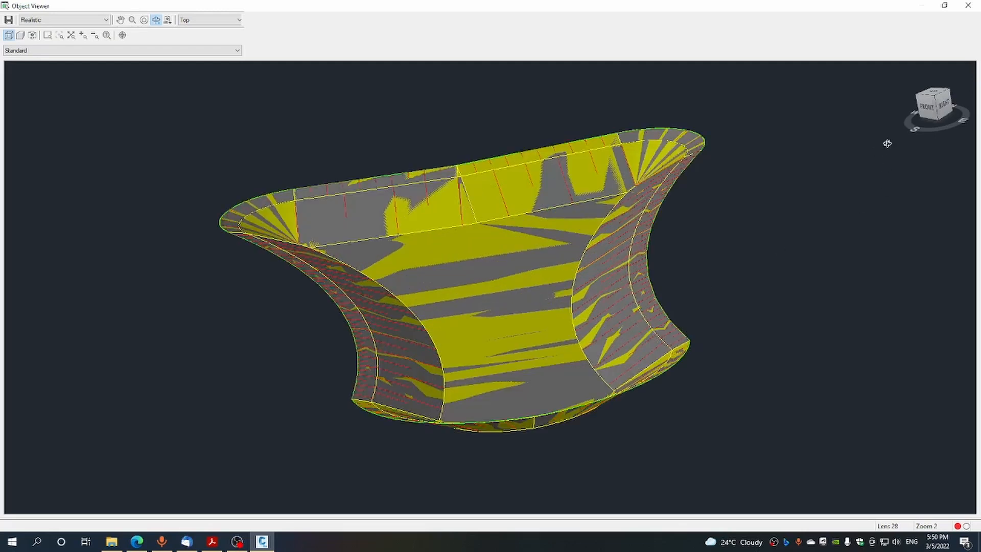
right_click(866, 204)
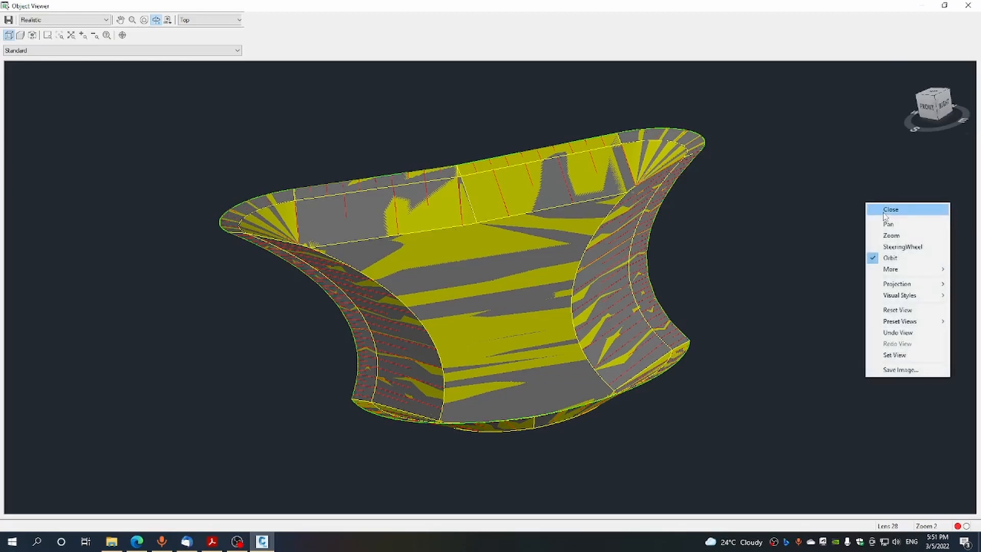
left_click(889, 210)
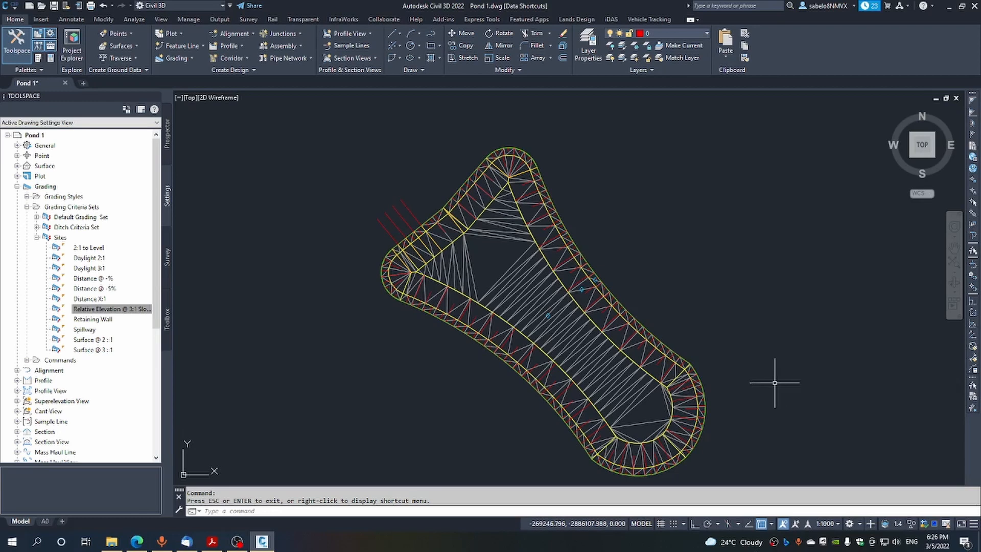
Step: Open the grading creation tools and set the grading criteria to Relative Elevation @ 3:1 Slope
left_click(187, 59)
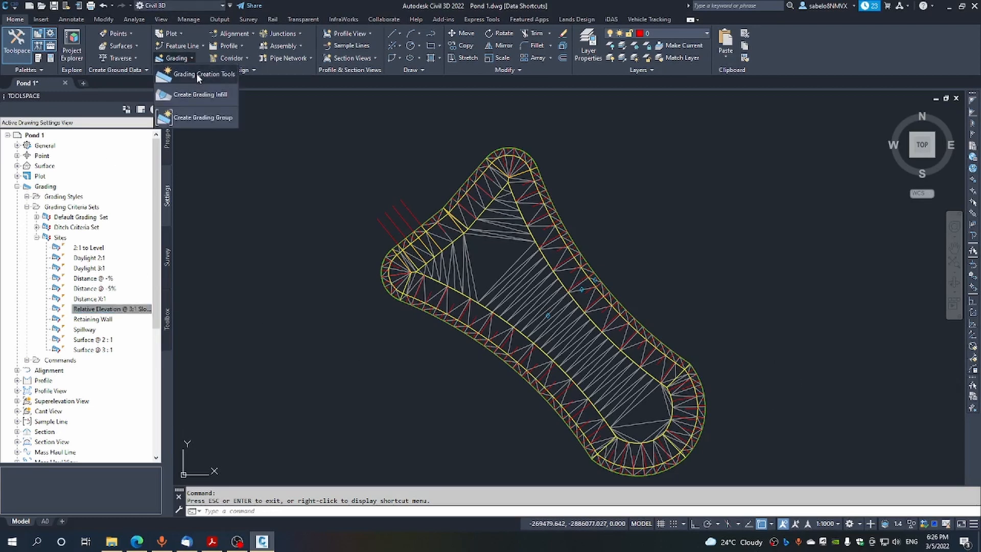
left_click(196, 74)
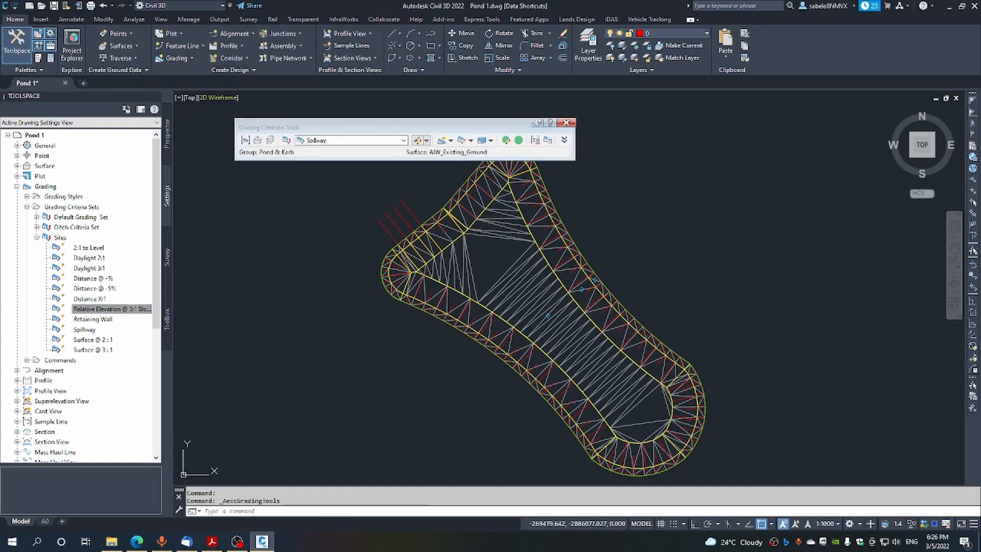
left_click(404, 140)
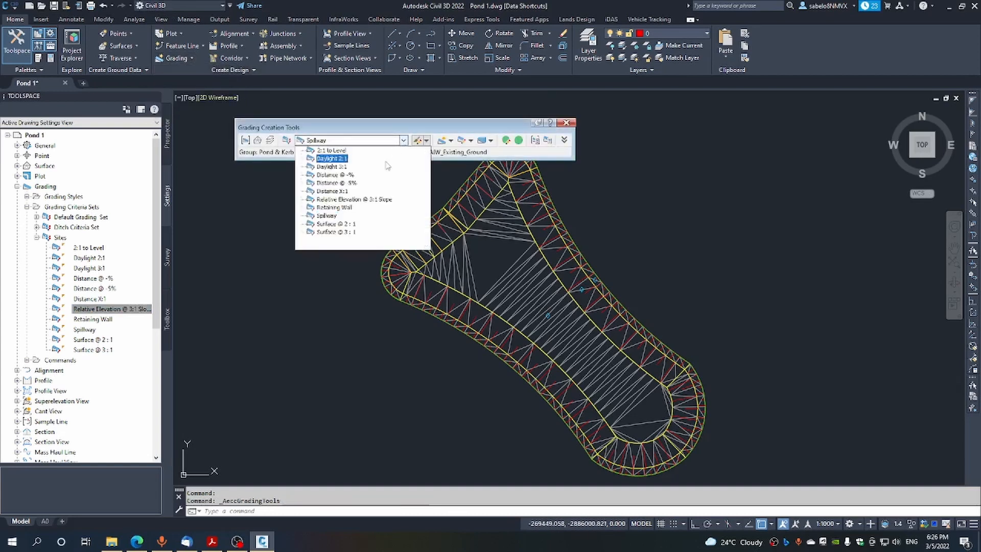
left_click(371, 204)
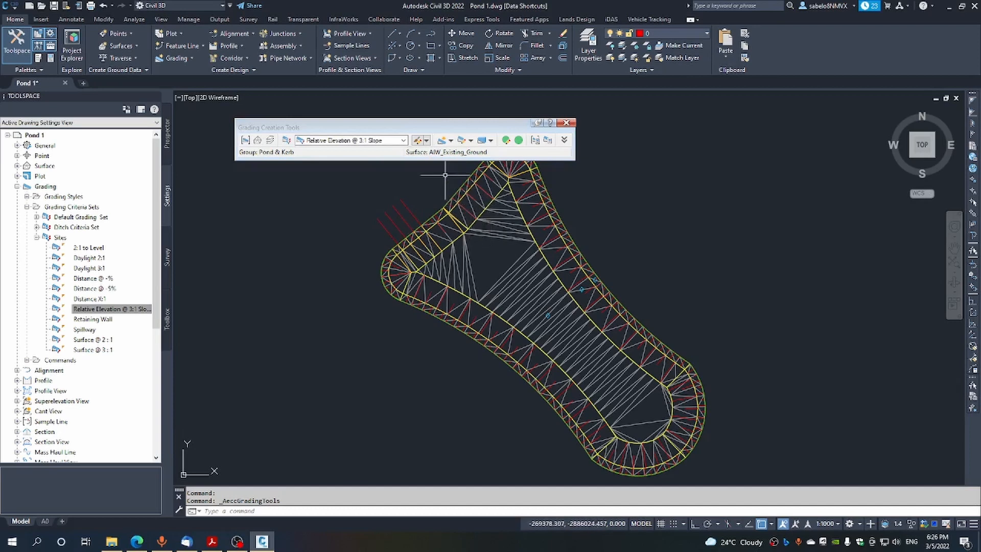
Step: Start a grading on the outside of the pond's outer feature line, applied to only part of its length
left_click(451, 141)
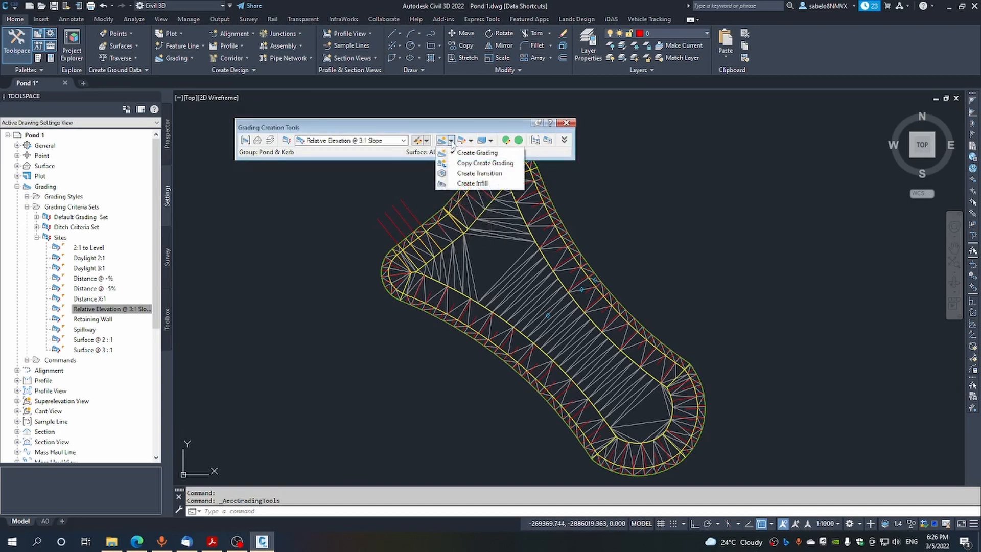
left_click(477, 153)
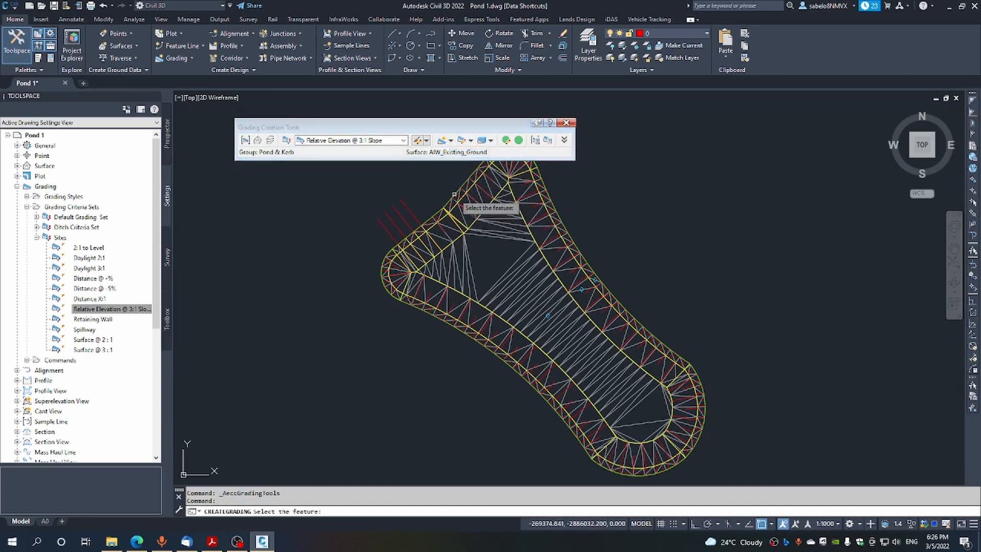
scroll(552, 197, "up", 2)
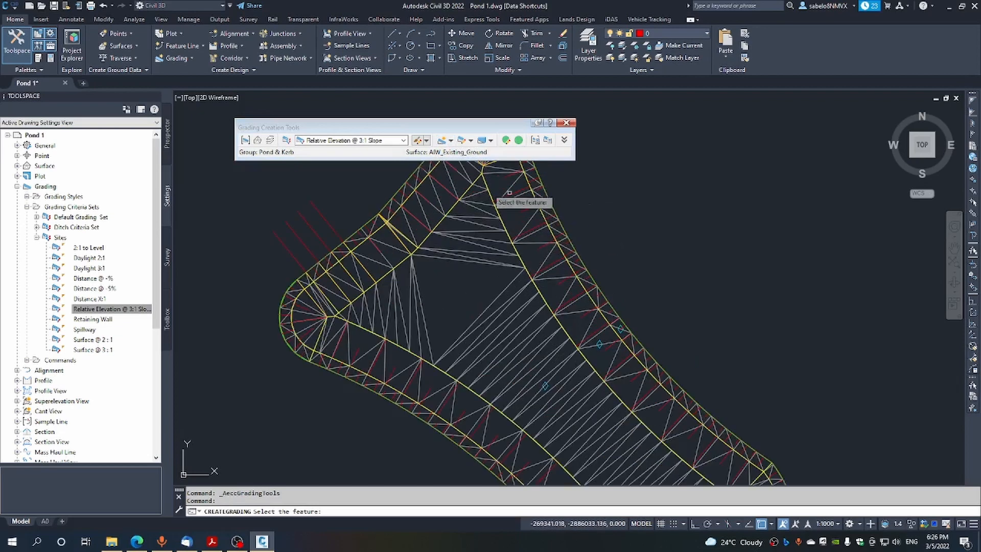
scroll(417, 196, "up", 3)
scroll(307, 297, "down", 3)
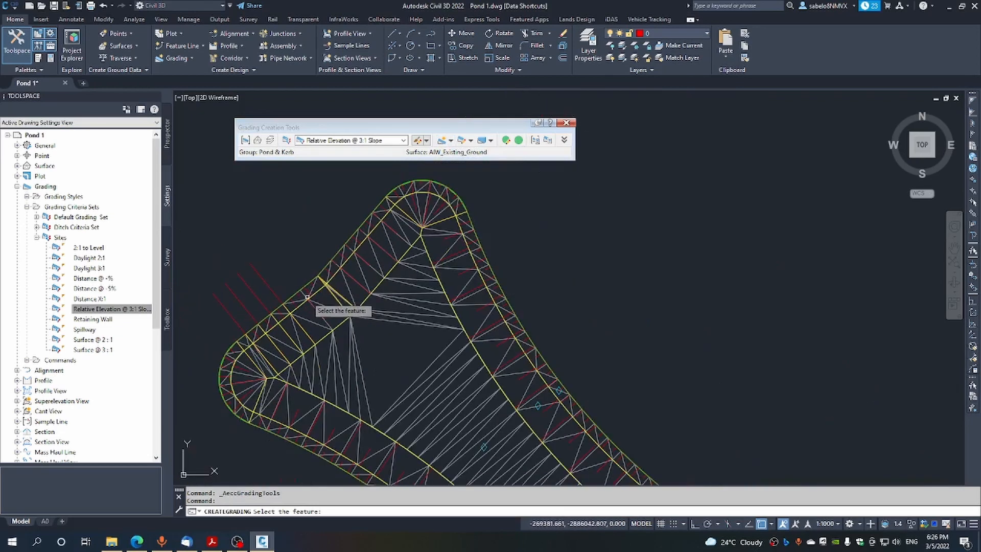
scroll(216, 351, "up", 4)
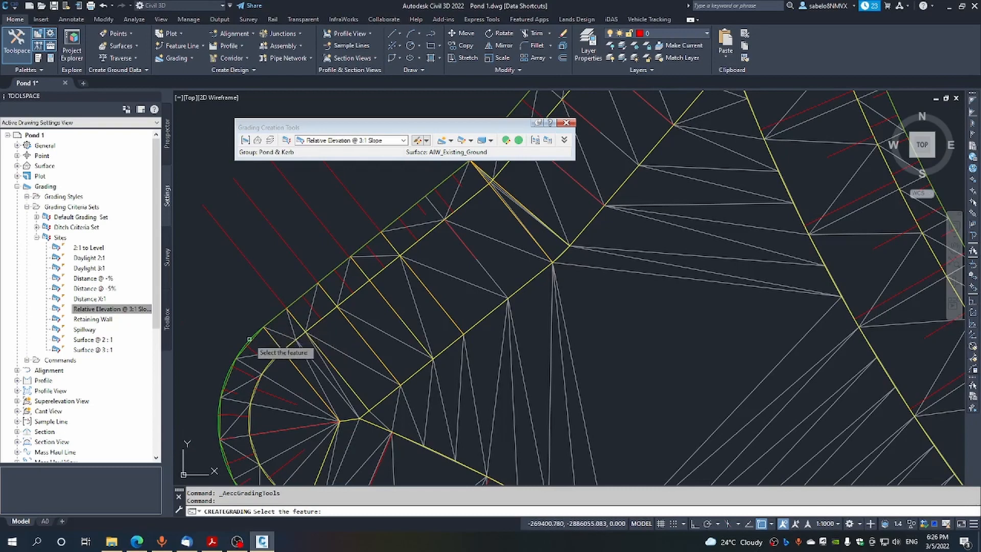
left_click(250, 338)
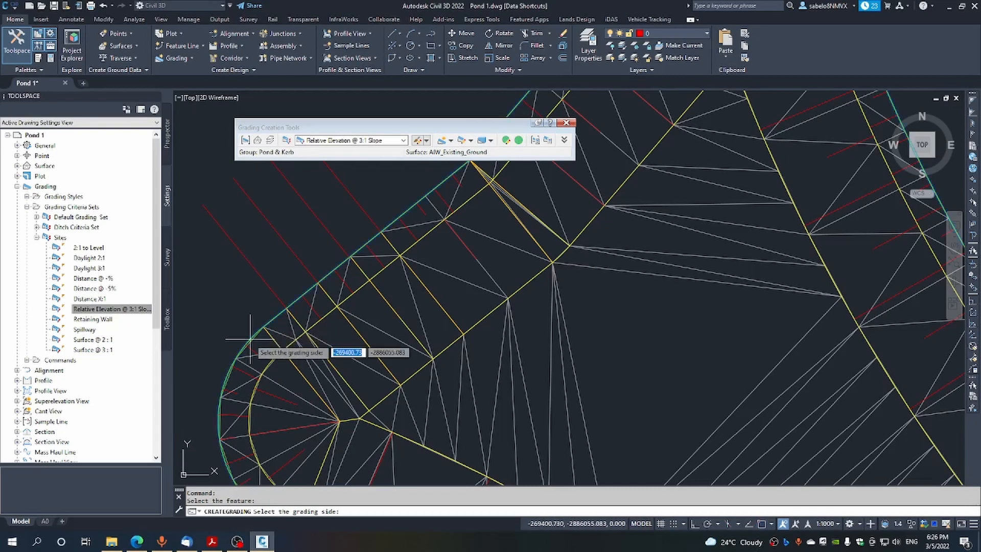
left_click(228, 304)
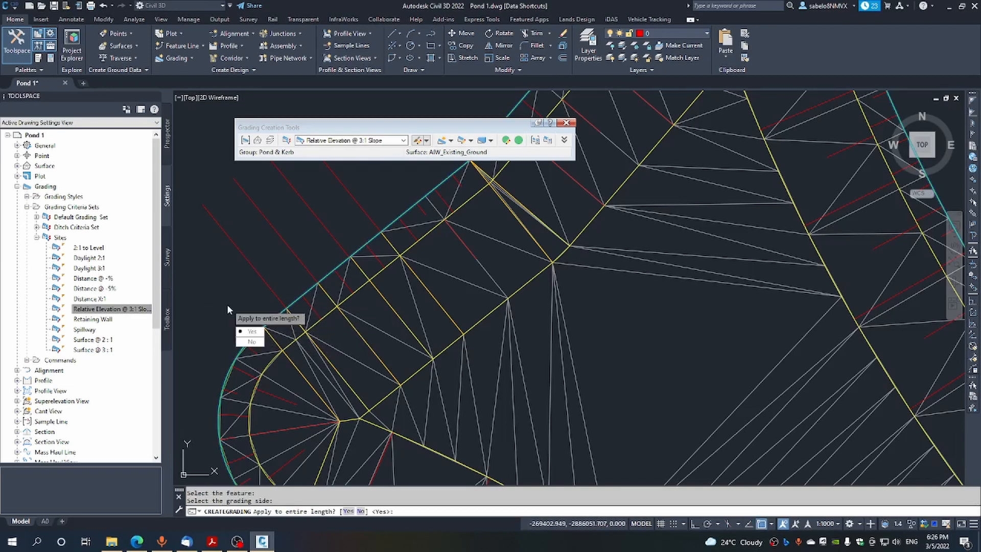
left_click(246, 343)
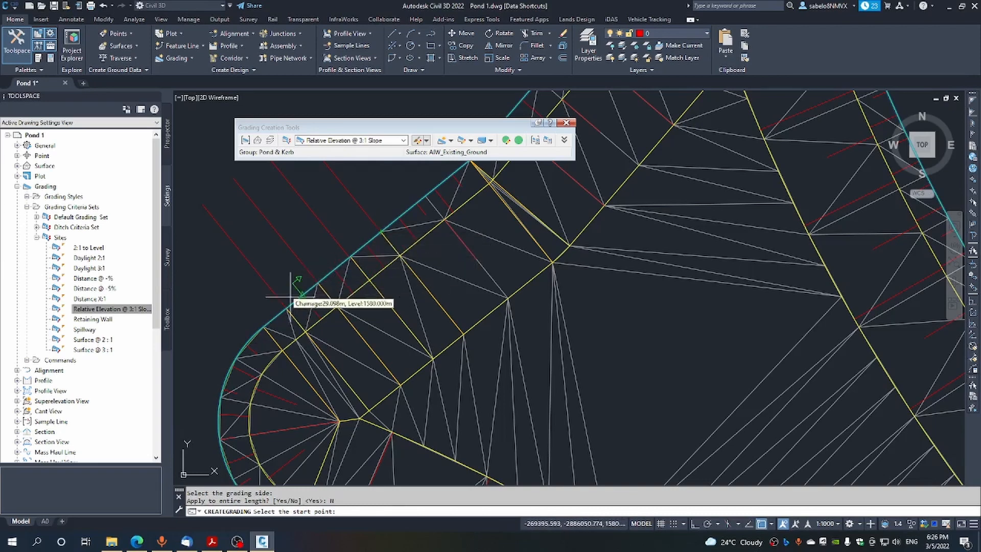
Step: Grade from chainage 39.917 m around the pond to chainage 27.917 m, with a 2 m relative level and 1:3 slope
left_click(381, 233)
key("Return")
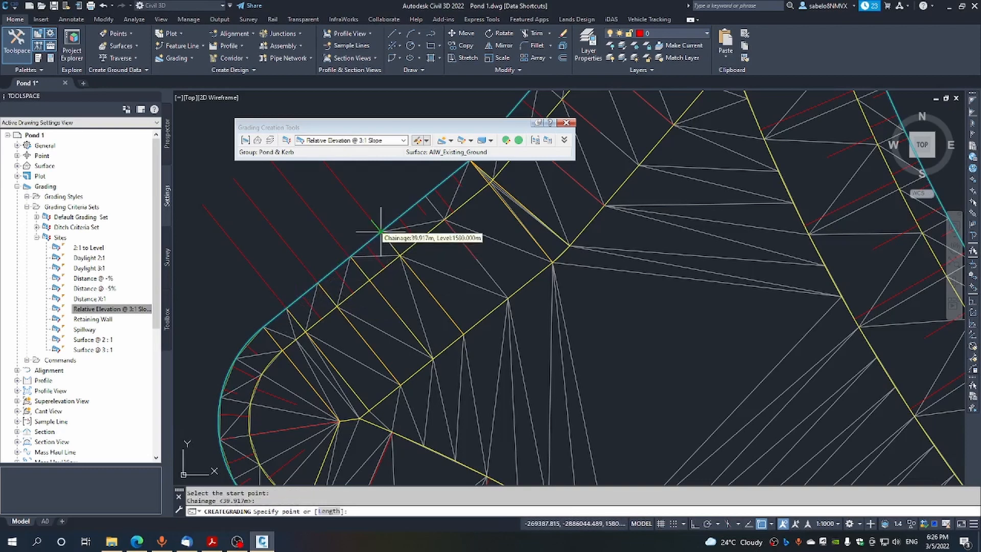
left_click(286, 308)
key("Return")
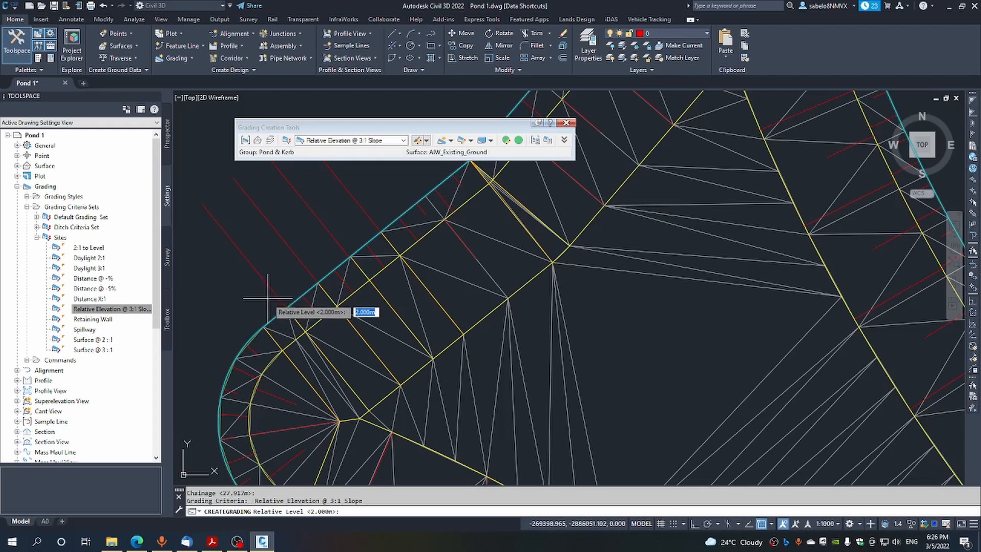
key("Return")
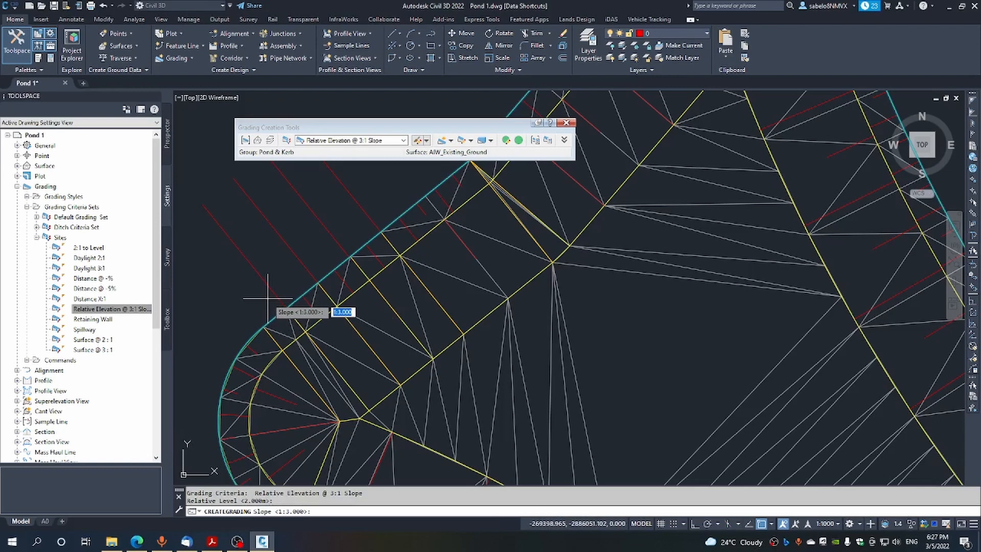
key("Return")
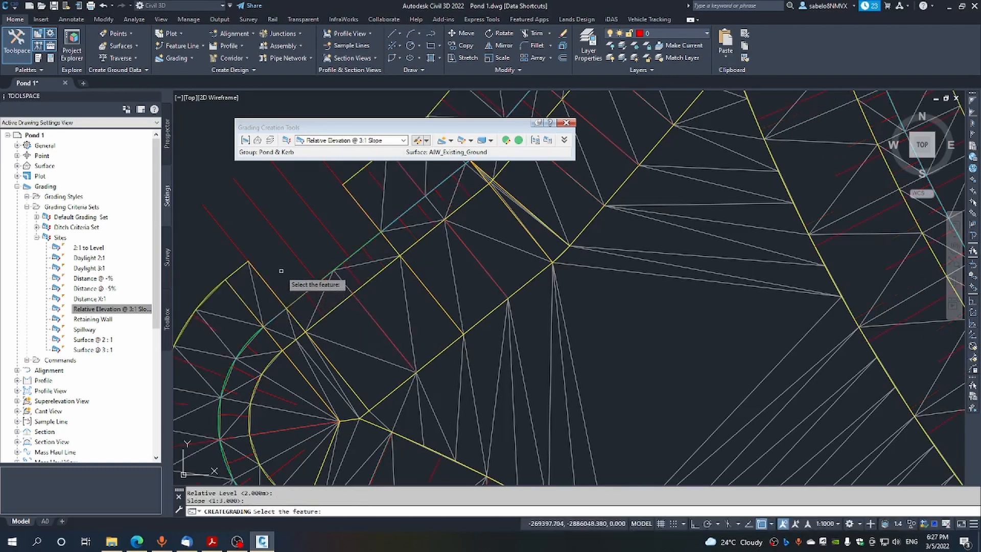
scroll(284, 272, "down", 2)
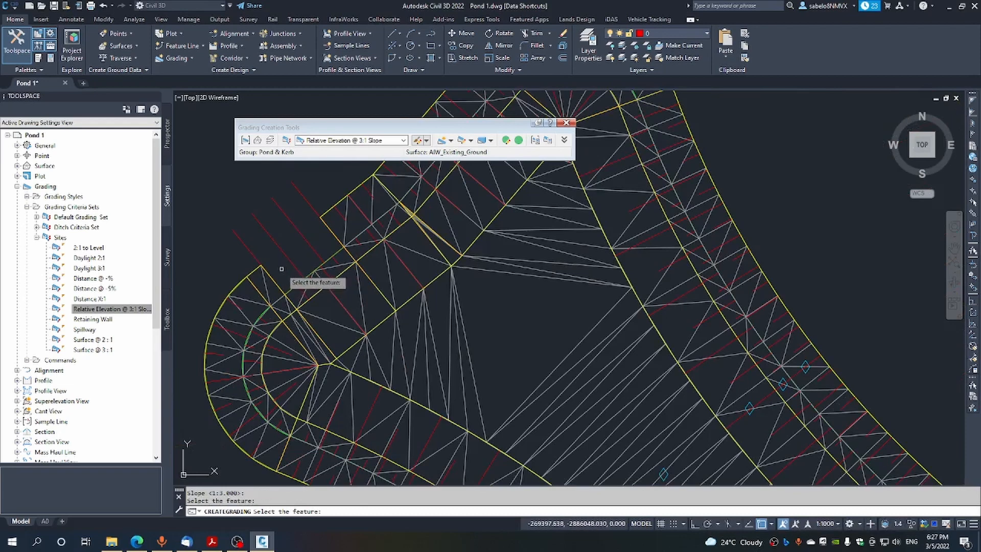
key("Escape")
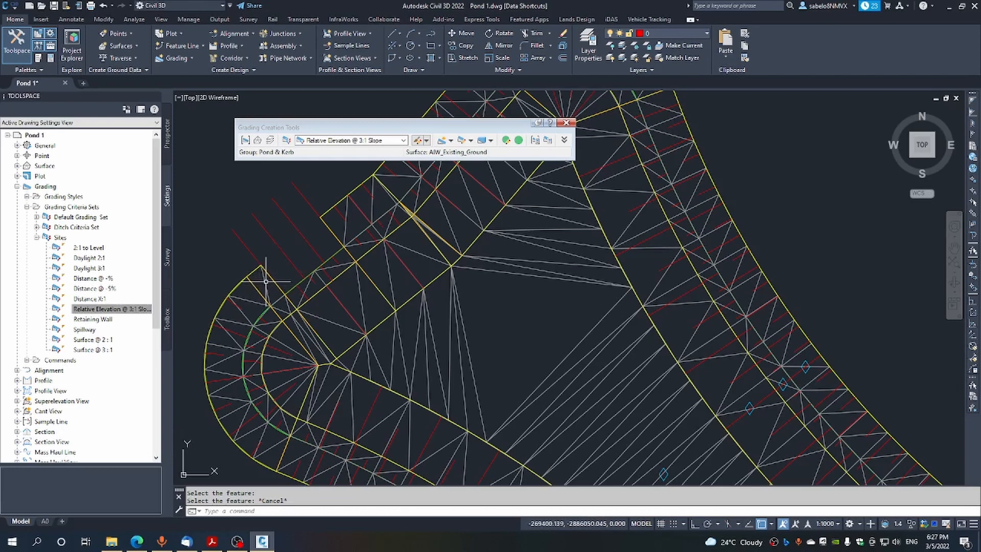
Step: Create a Distance @ -% grading along the entire outer edge of the embankment, with 1.5 m distance and 1% gradient
left_click(404, 141)
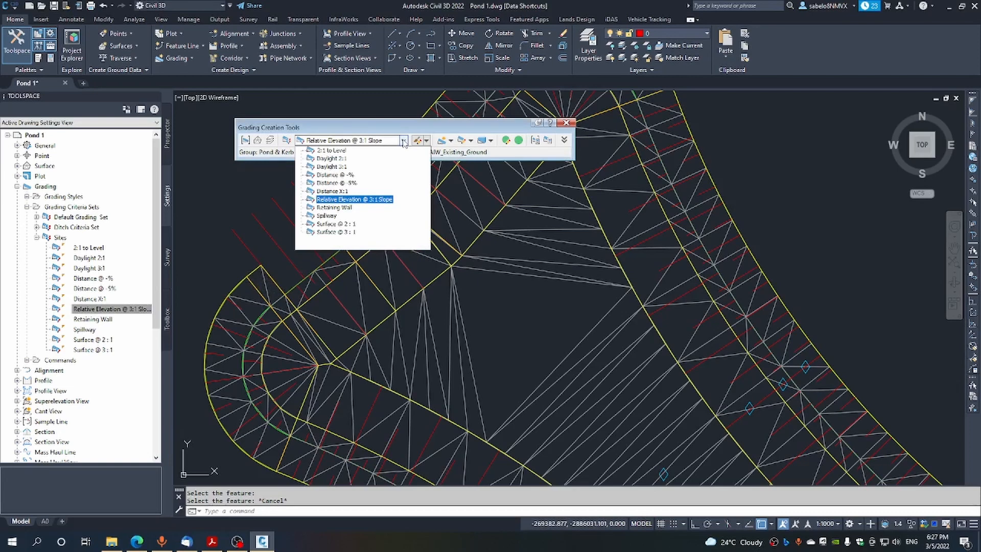
left_click(336, 175)
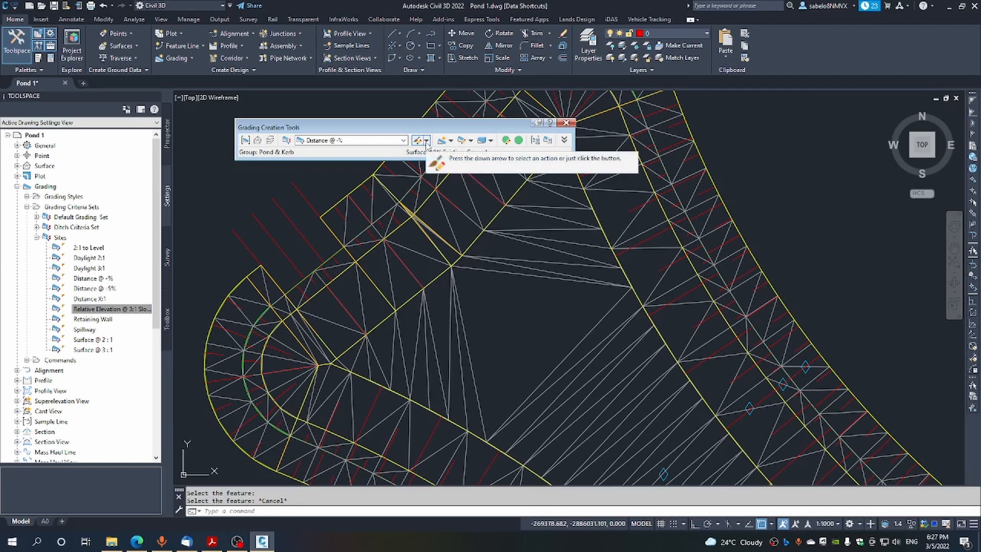
left_click(451, 141)
left_click(478, 153)
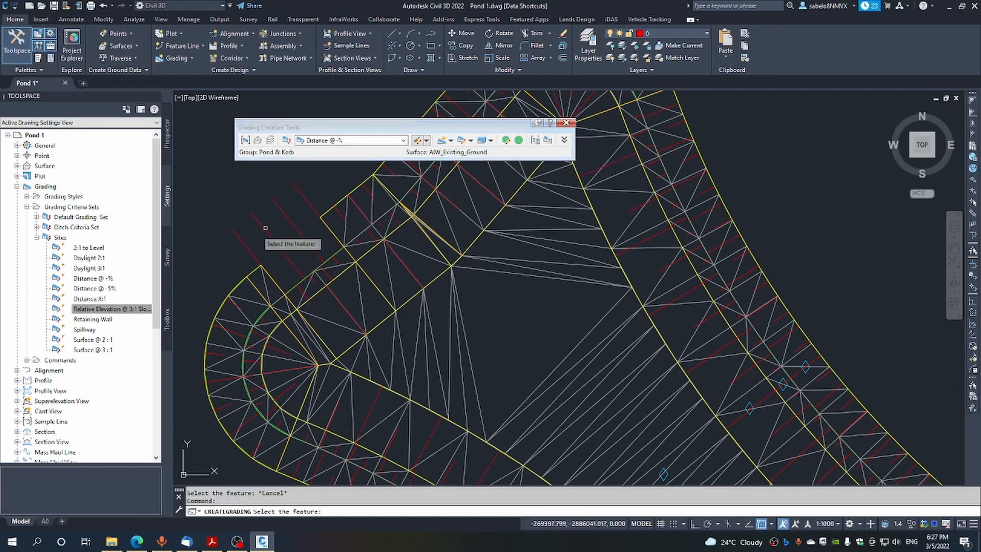
left_click(241, 285)
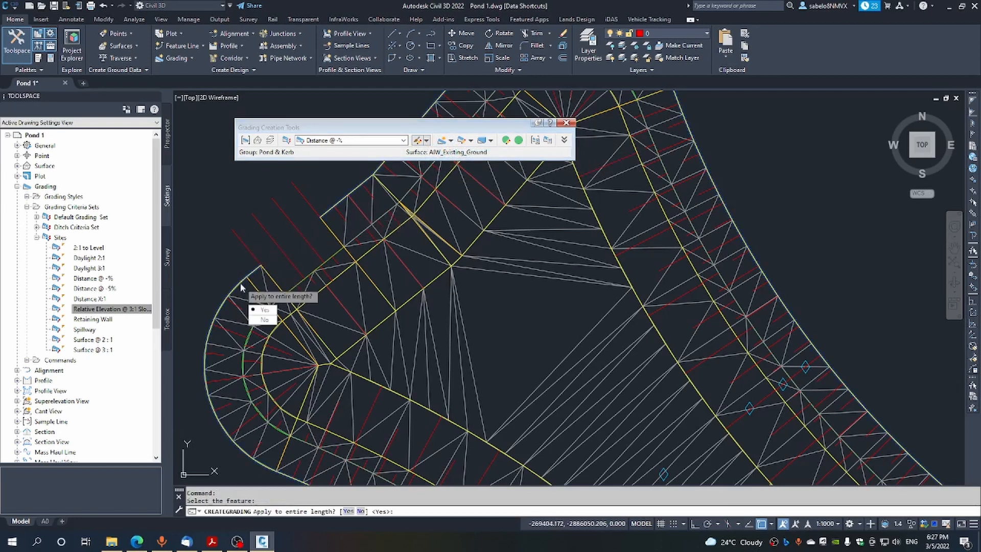
left_click(265, 309)
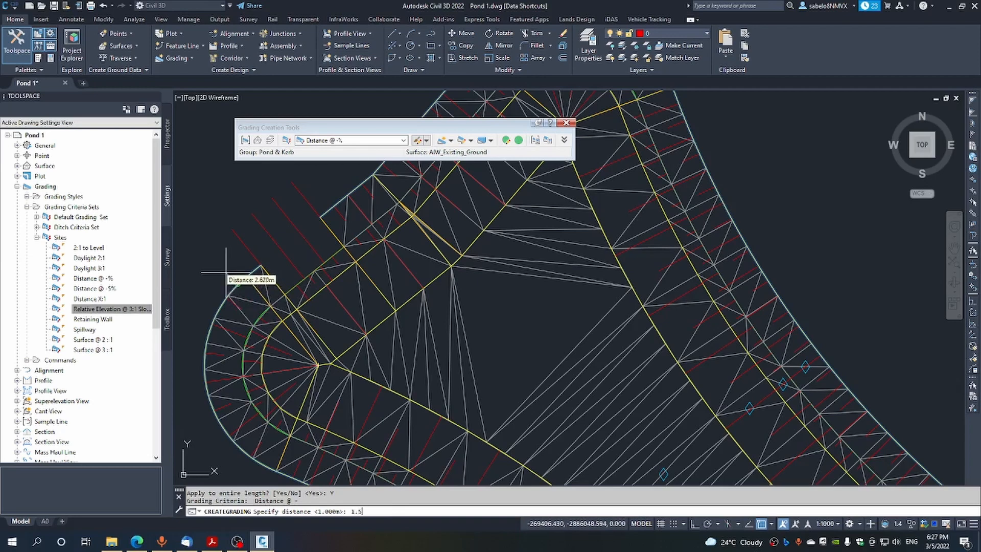
key("Return")
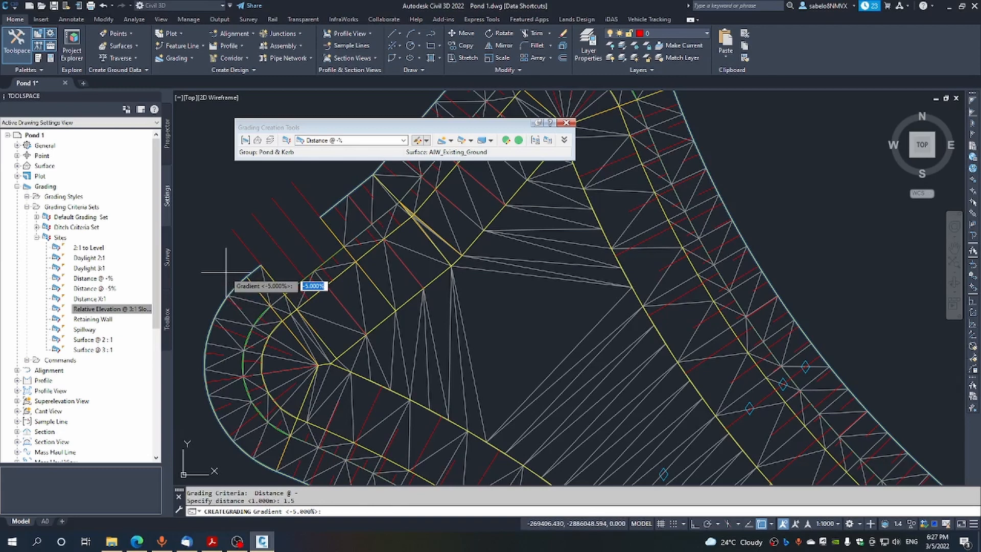
key("BackSpace")
key("Return")
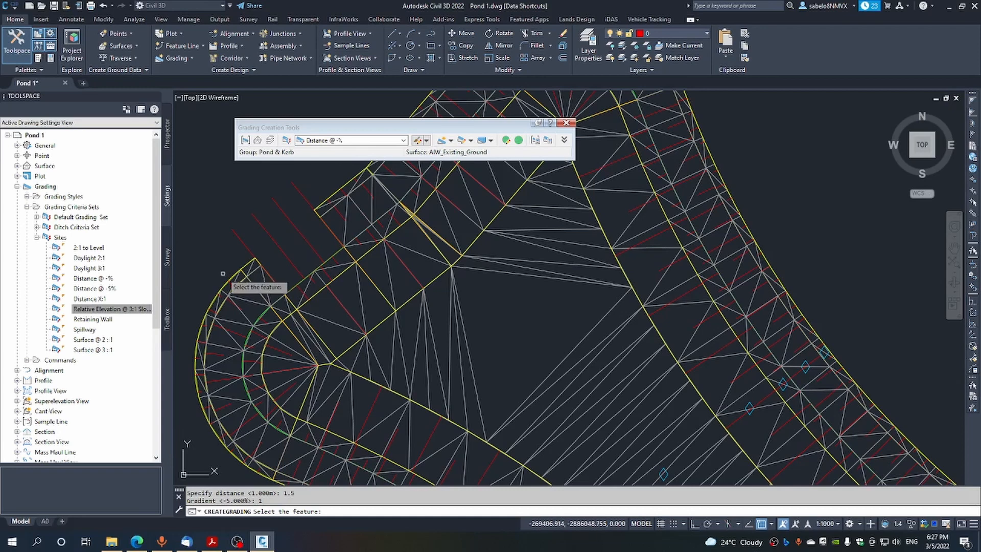
key("Escape")
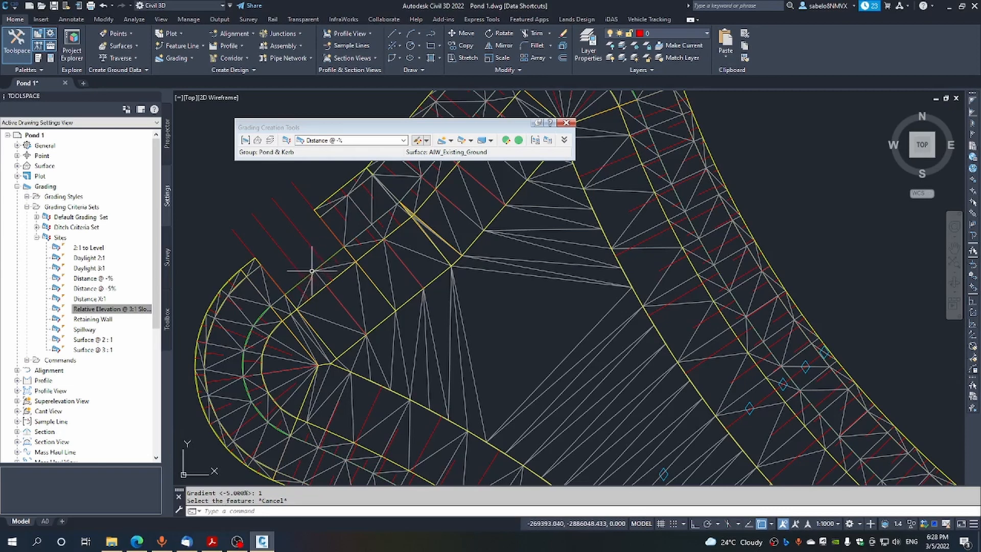
Step: Set the grading criteria to Spillway and start a grading on the outer side of the pond's outer feature line in the embankment gap
left_click(403, 140)
left_click(338, 215)
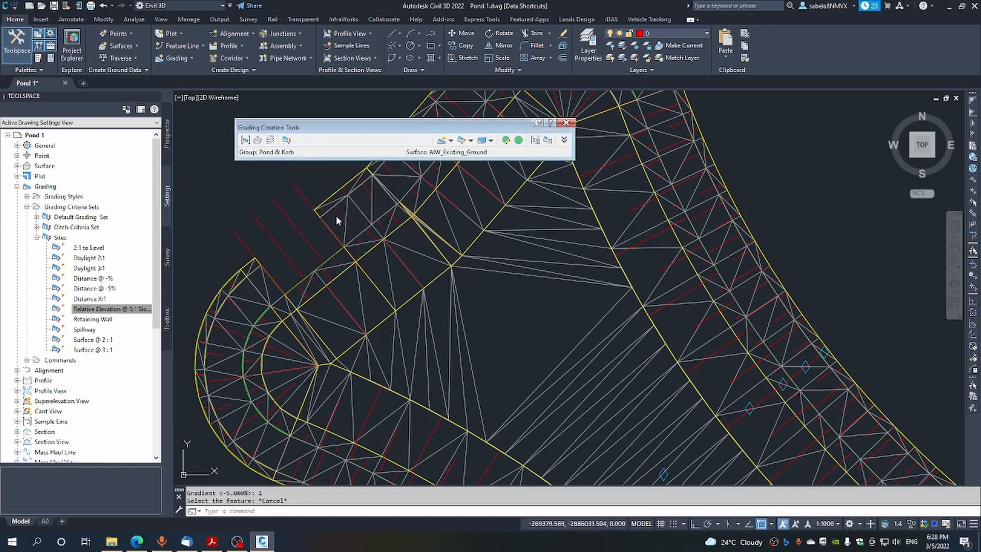
left_click(451, 140)
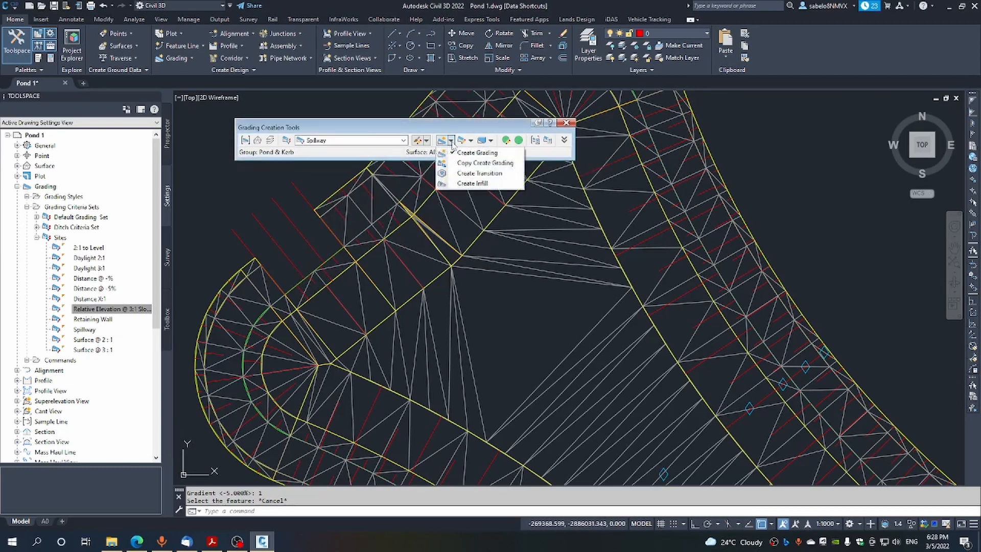
left_click(460, 153)
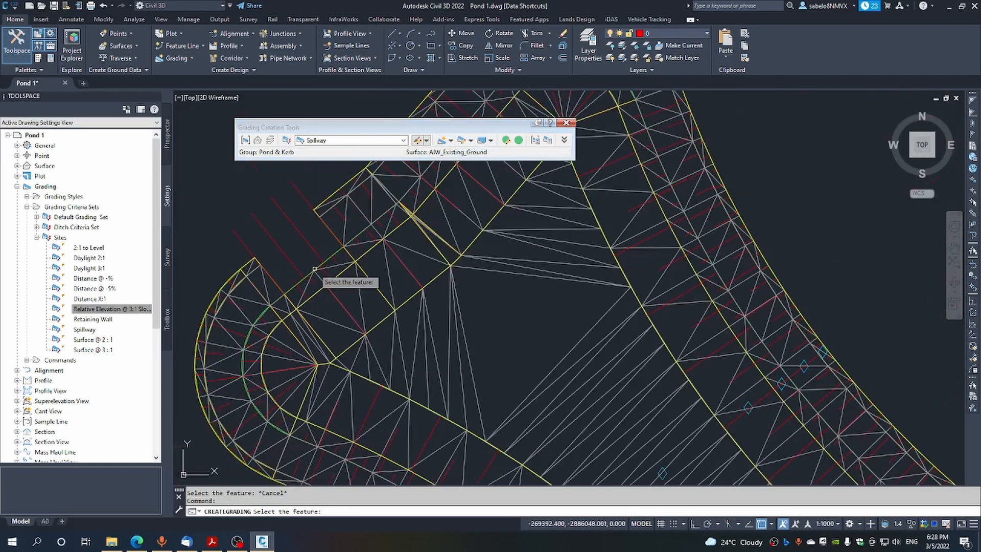
left_click(315, 269)
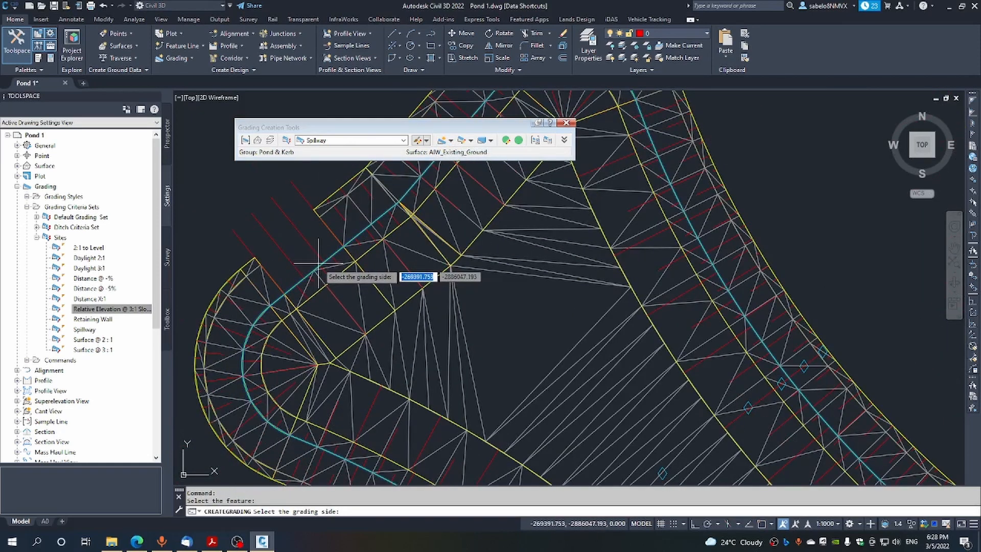
left_click(320, 261)
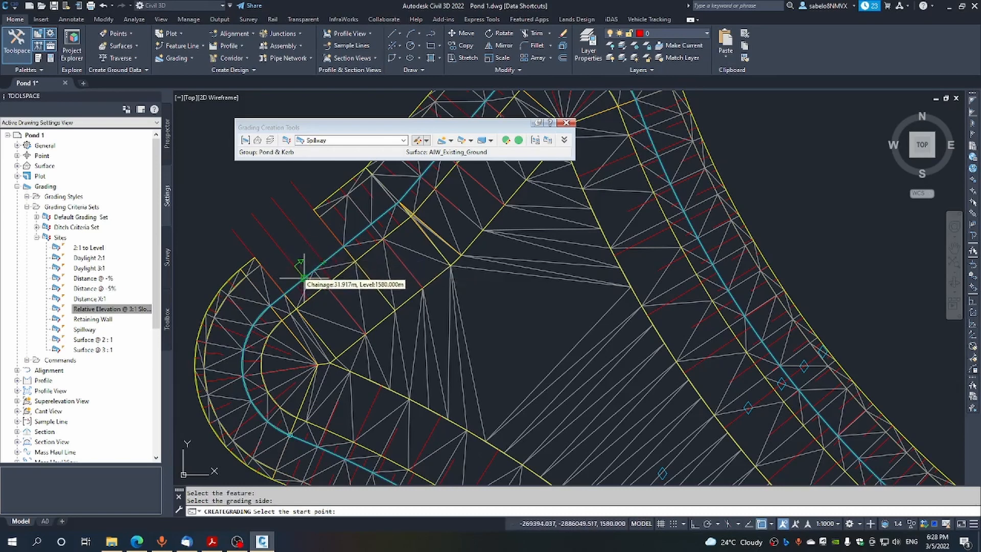
Step: Grade the spillway from chainage 31.917 m to 35.917 m with a 1.5 m distance and 0% gradient
left_click(303, 278)
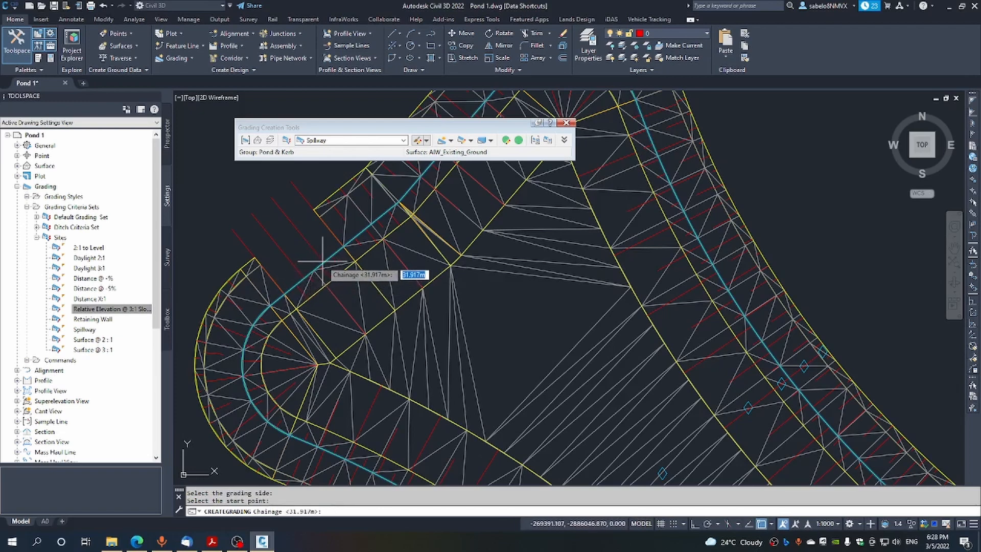
key("Return")
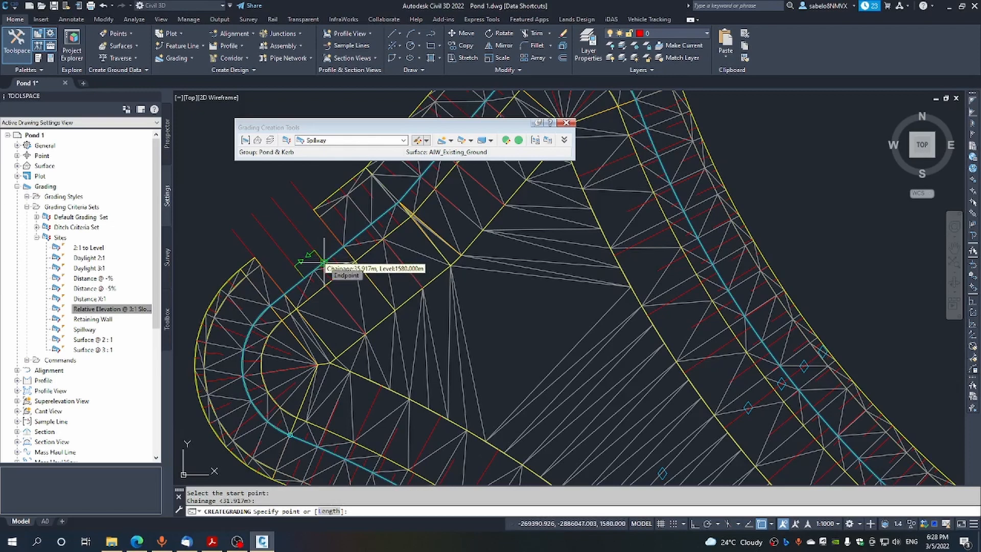
left_click(324, 263)
key("Return")
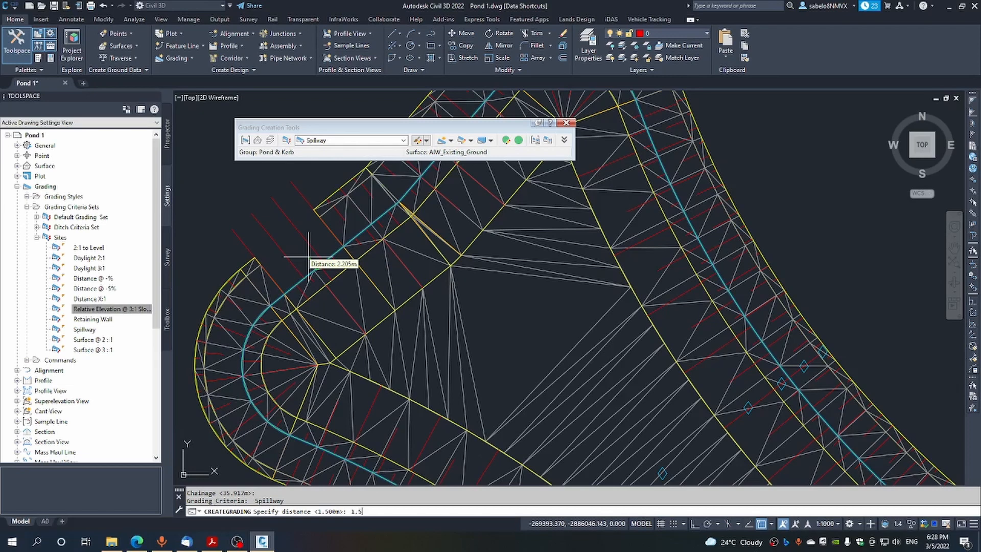
type("1.5")
key("Return")
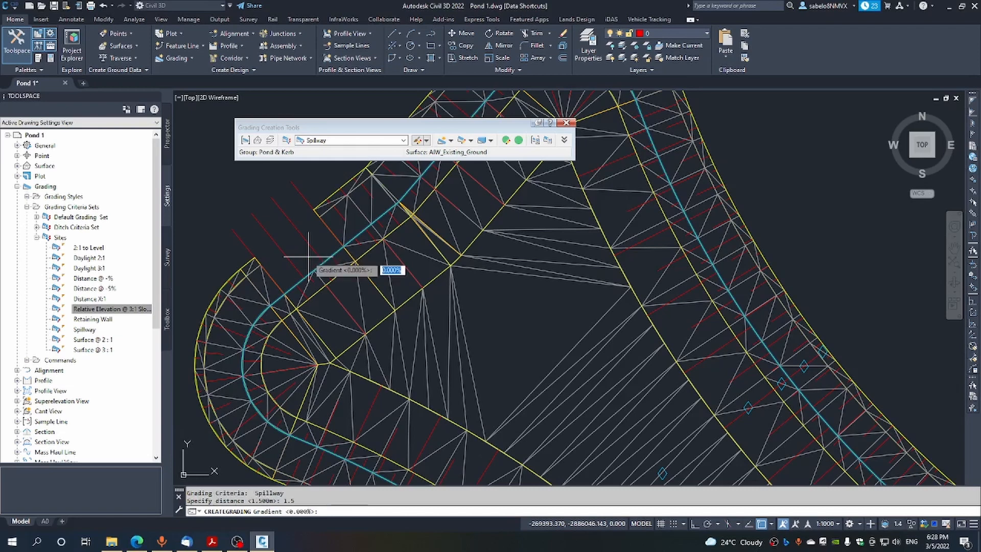
key("Return")
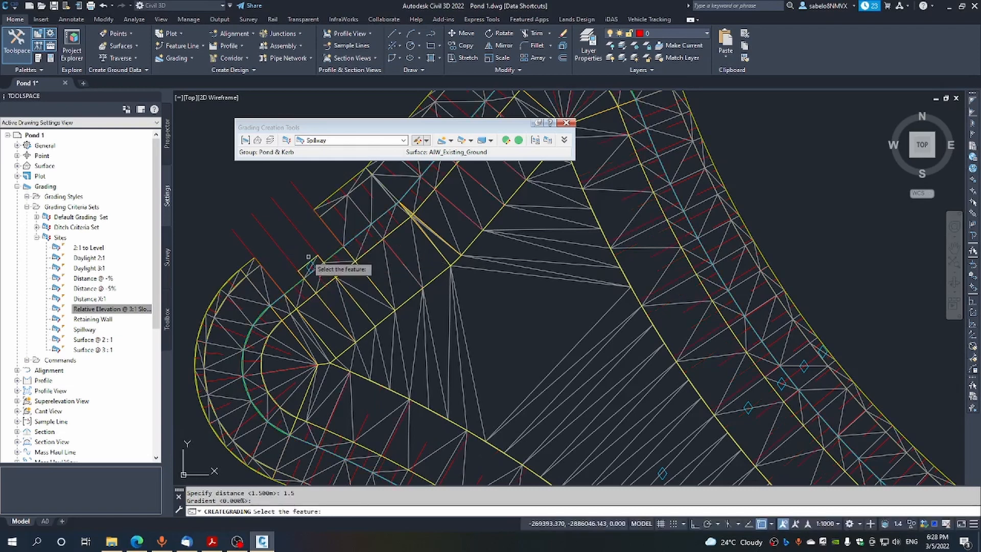
Step: Create a grading transition between the spillway and the embankment end on its southwest side
scroll(302, 255, "up", 2)
mouse_move(236, 541)
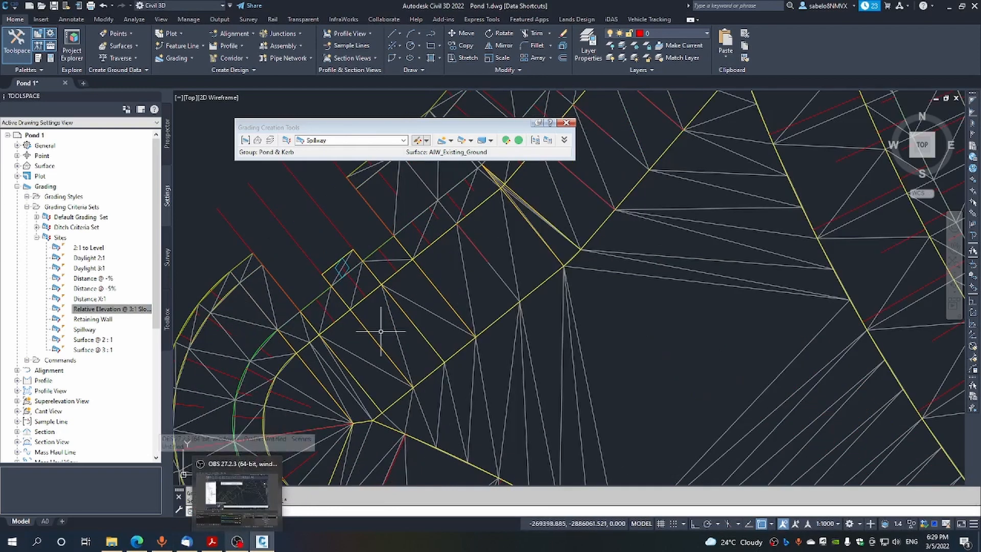
left_click(491, 140)
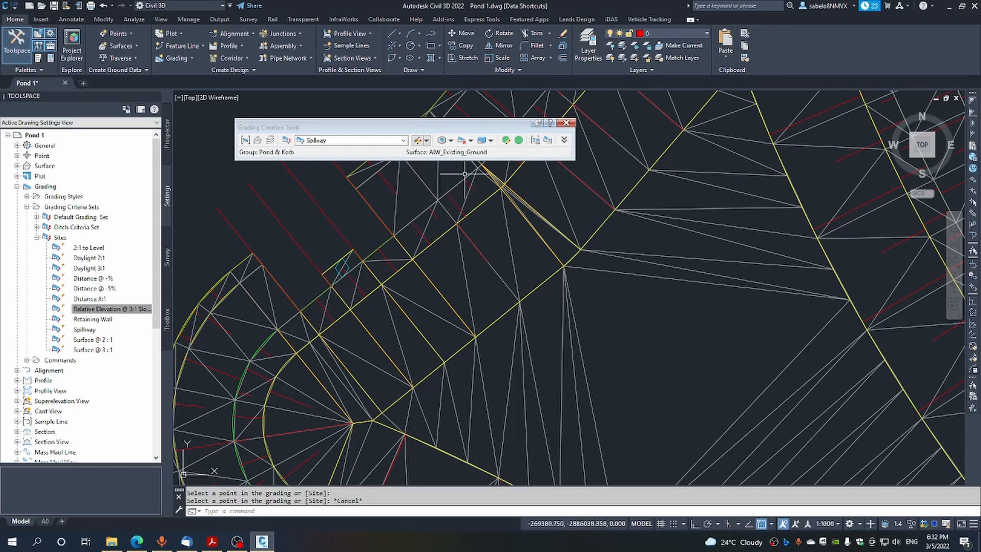
left_click(491, 141)
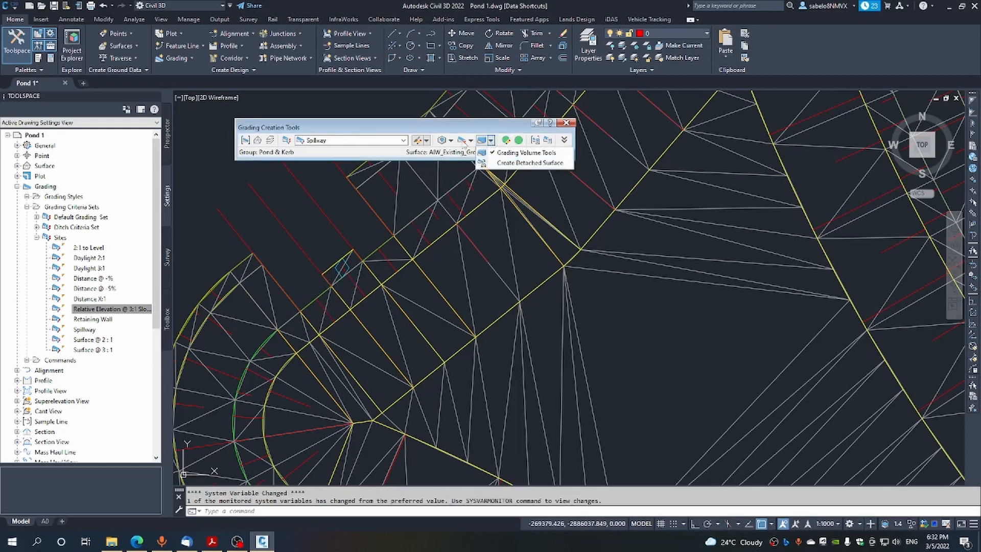
left_click(450, 141)
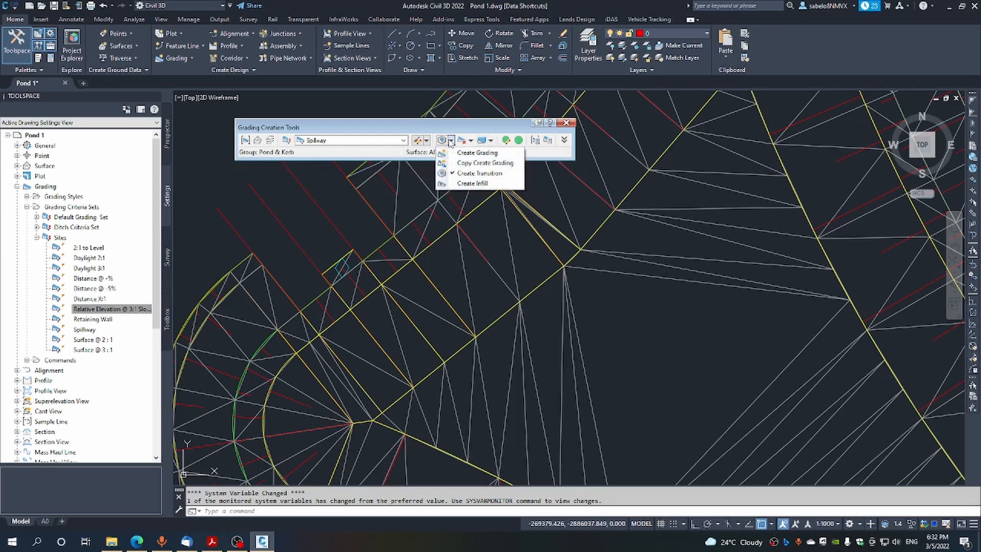
left_click(472, 174)
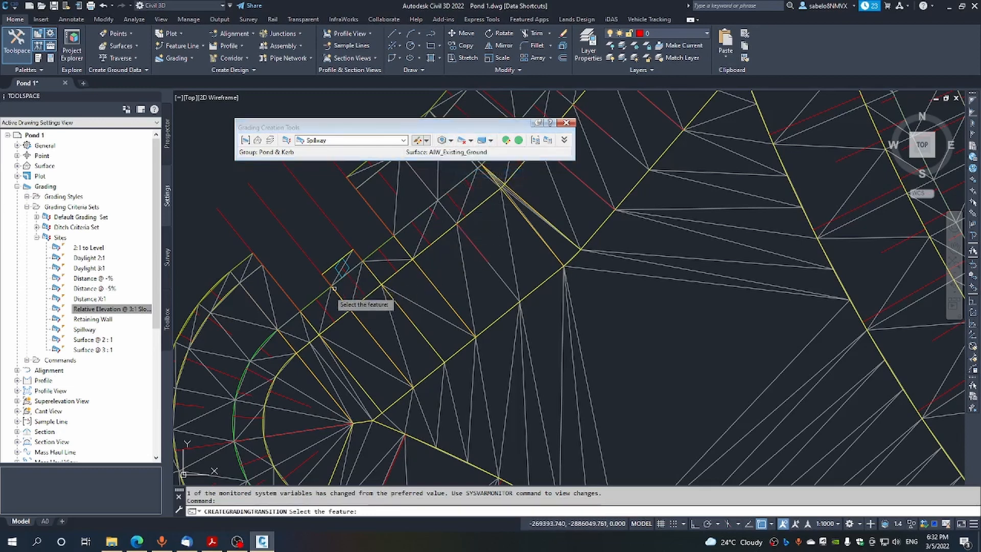
left_click(311, 302)
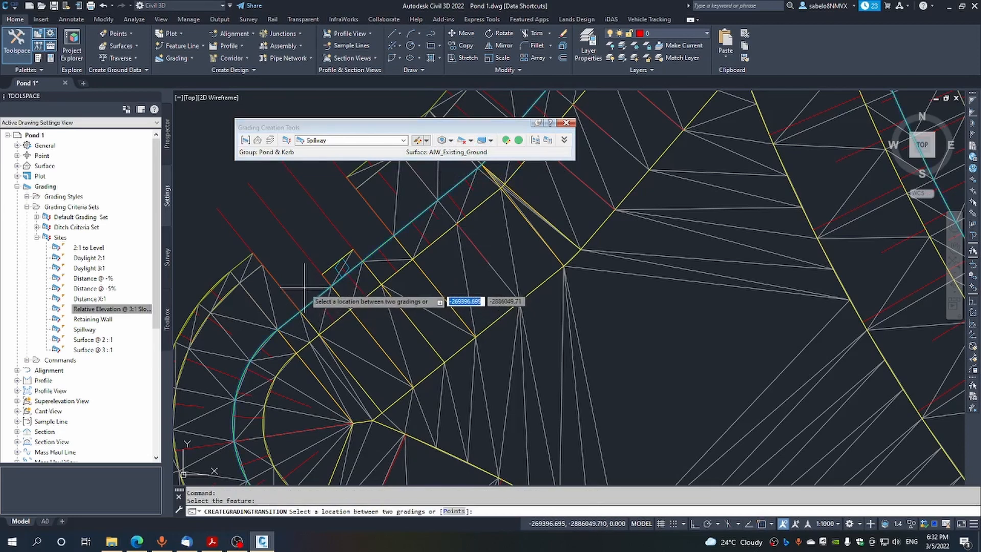
left_click(304, 288)
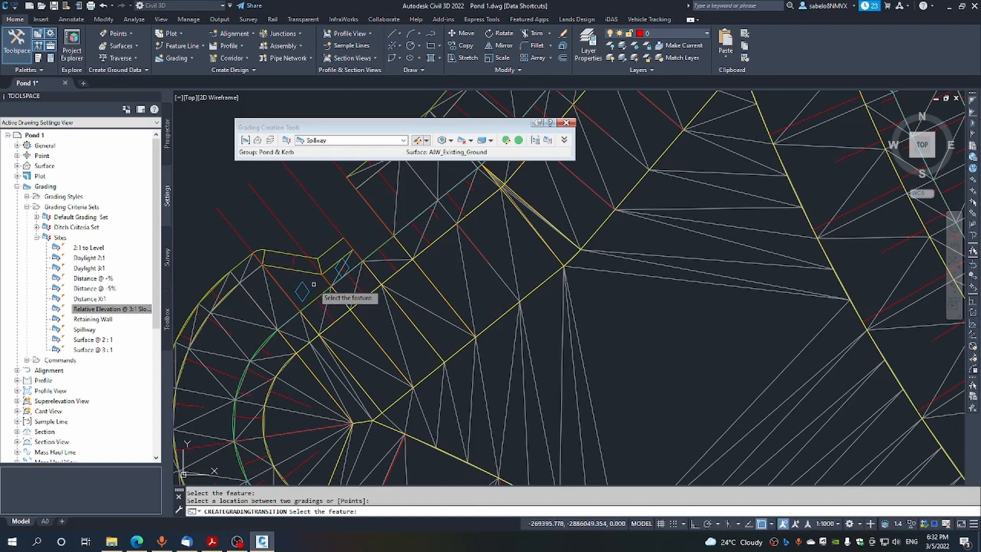
Step: Create a second grading transition between the spillway and the embankment end on its northeast side
left_click(313, 284)
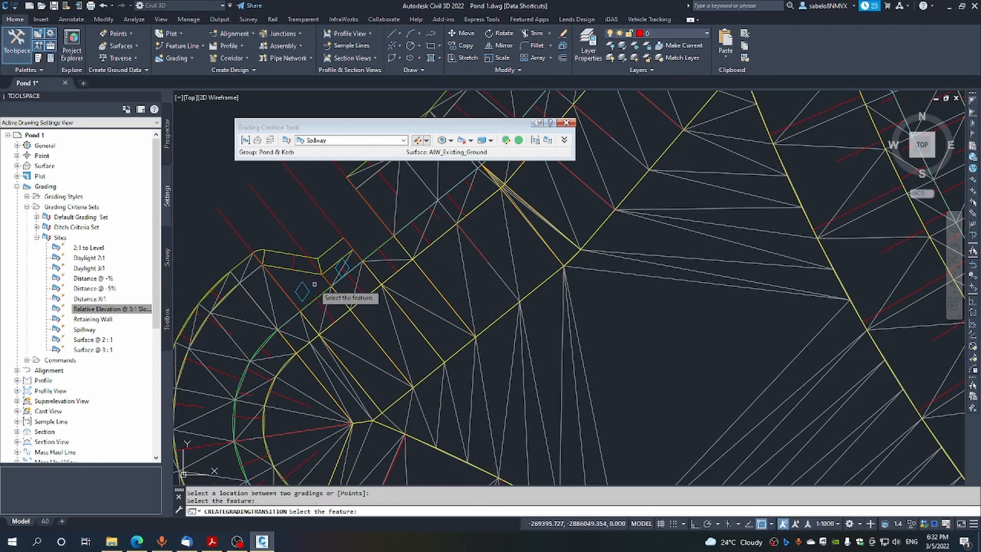
left_click(380, 244)
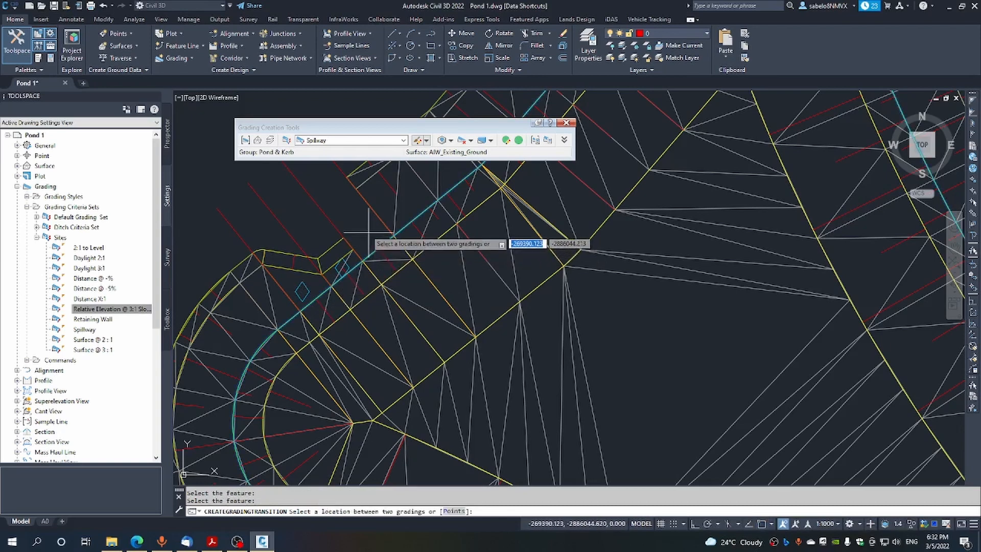
left_click(365, 230)
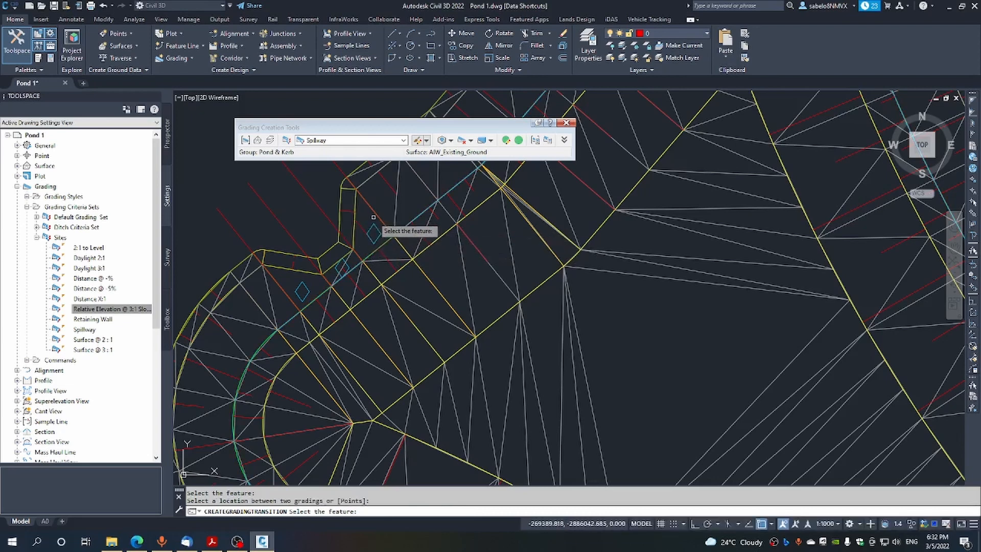
left_click(374, 218)
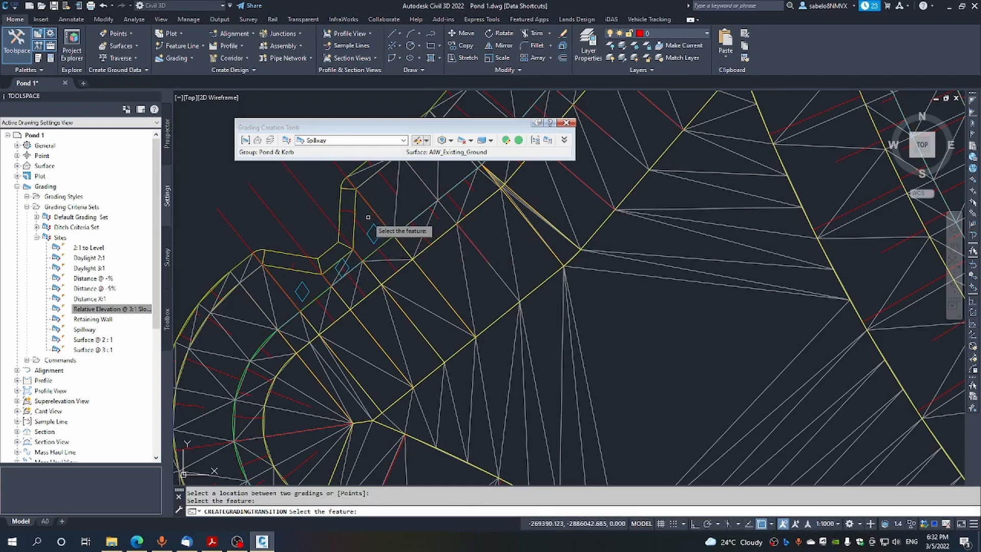
key("Escape")
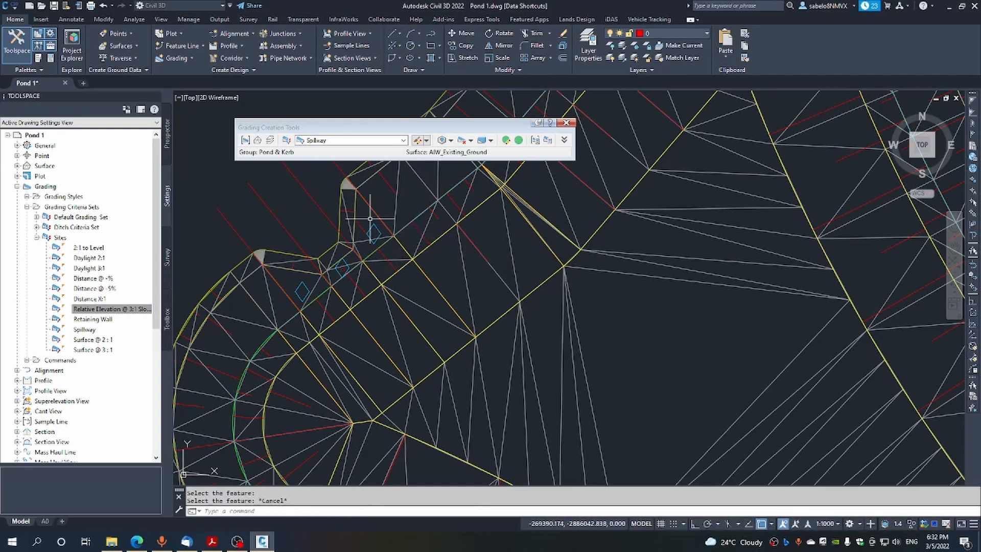
Step: Close the grading creation tools and save the drawing
left_click(567, 123)
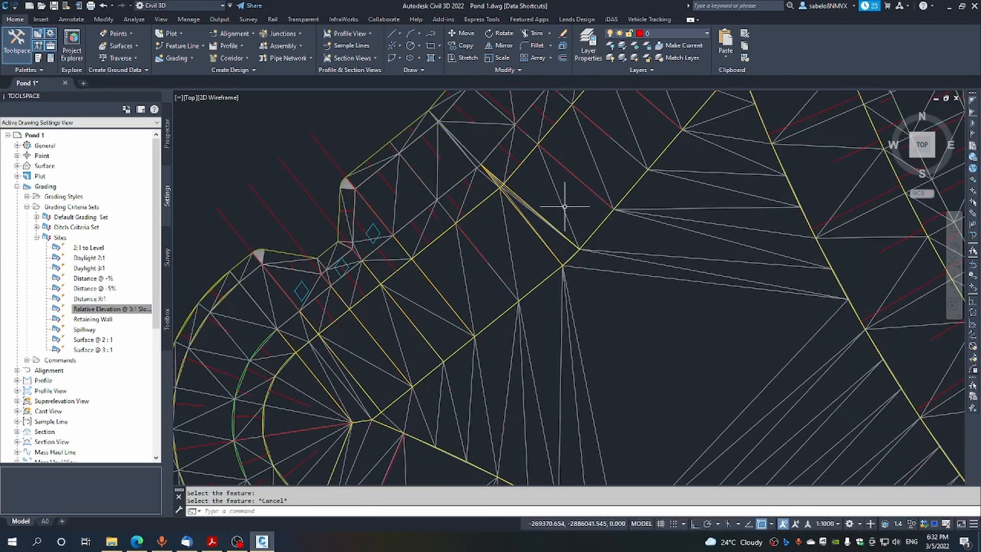
scroll(564, 206, "down", 6)
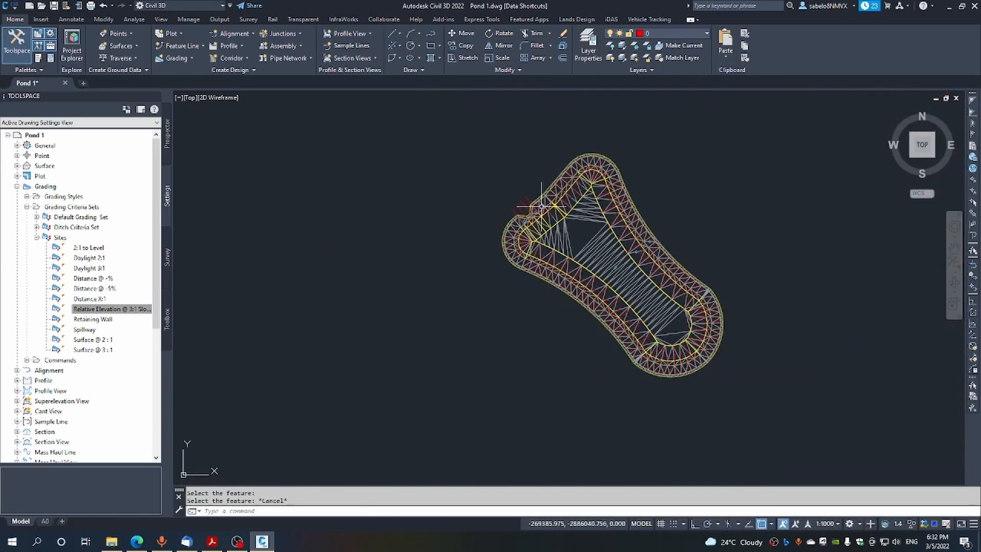
left_click(54, 7)
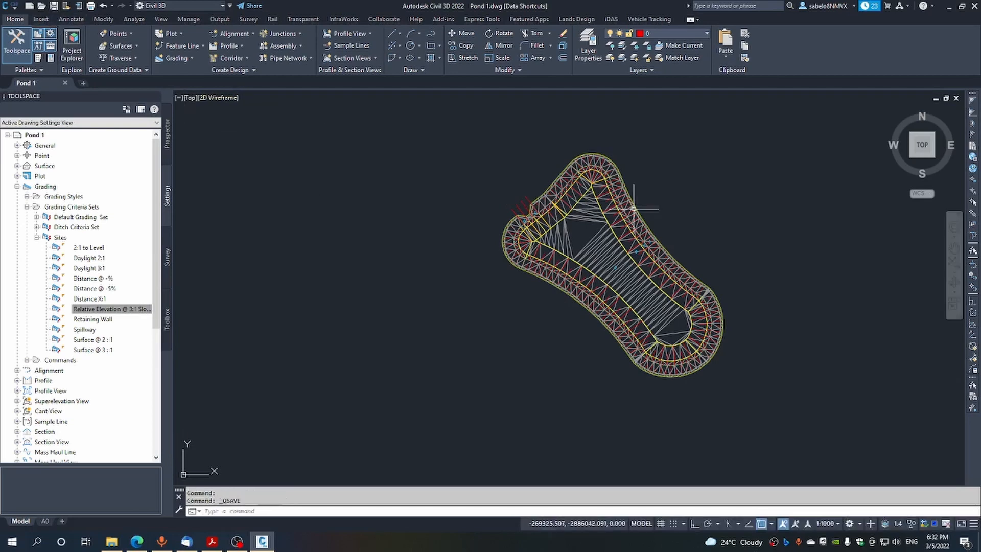
Step: Erase the four loose red guide lines outside the spillway opening and save the drawing
scroll(540, 220, "up", 4)
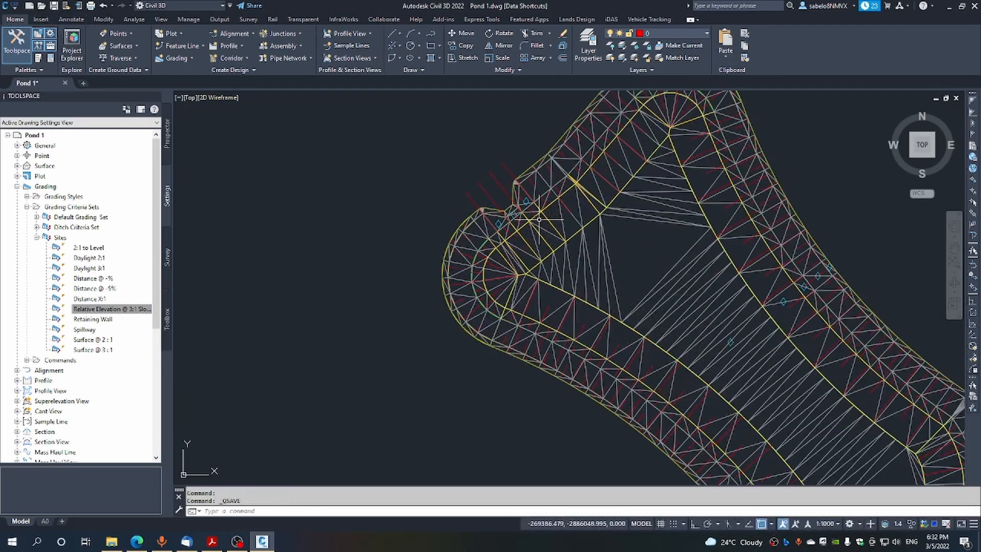
scroll(539, 219, "up", 2)
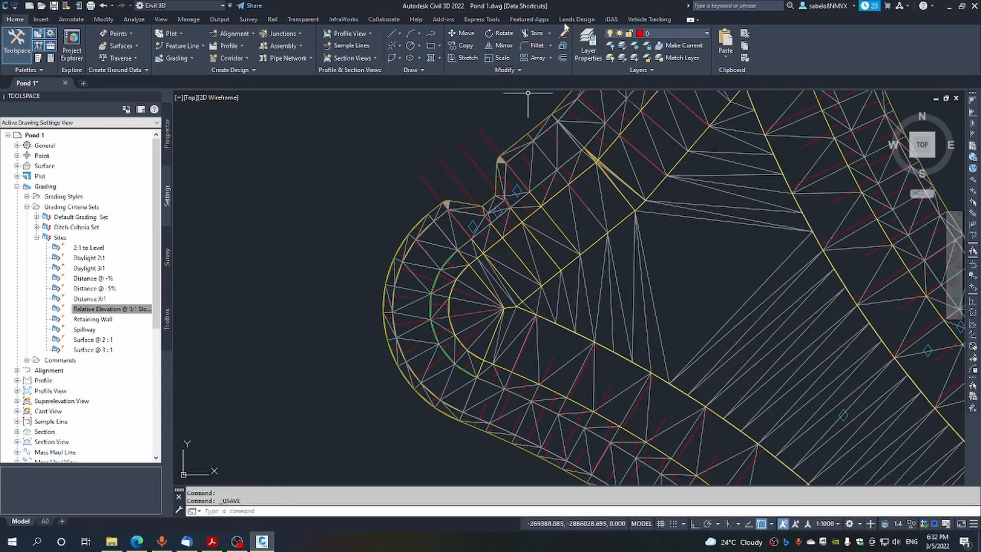
left_click(563, 34)
left_click(488, 140)
left_click(470, 158)
left_click(455, 176)
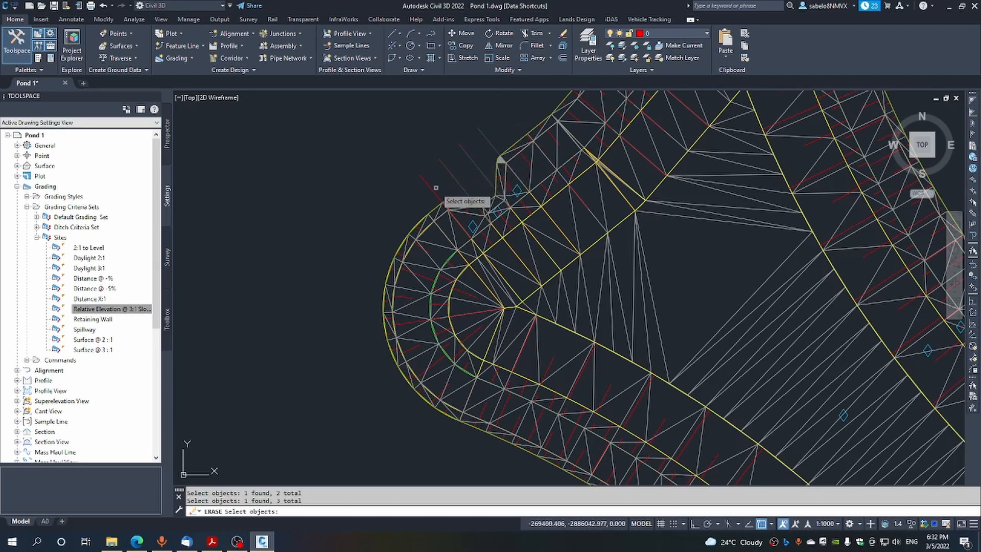
left_click(431, 187)
key("Return")
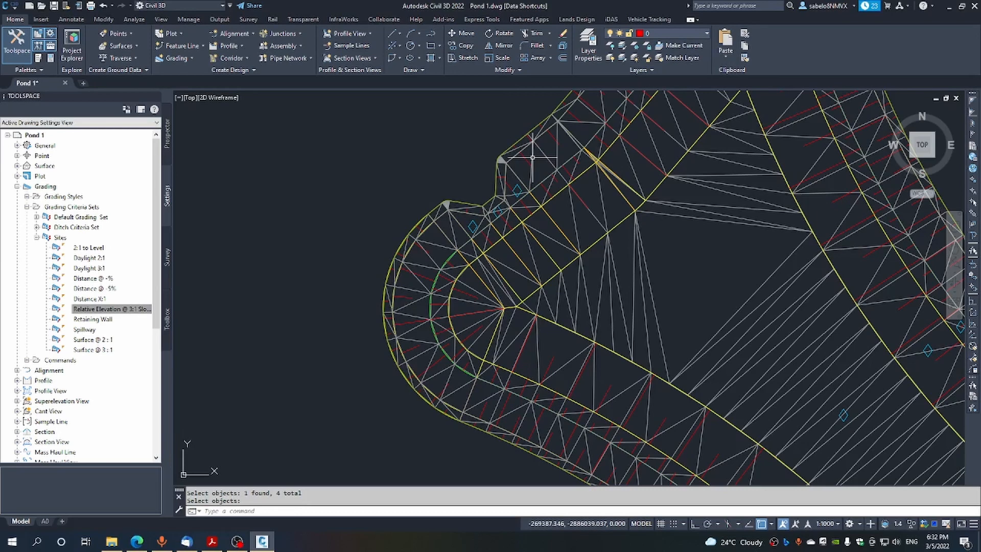
scroll(533, 158, "down", 6)
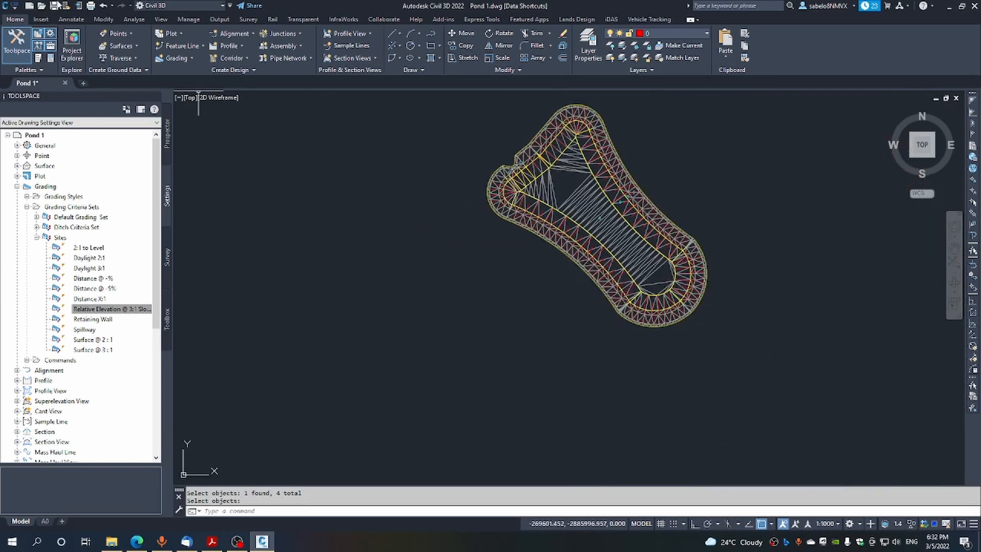
left_click(54, 5)
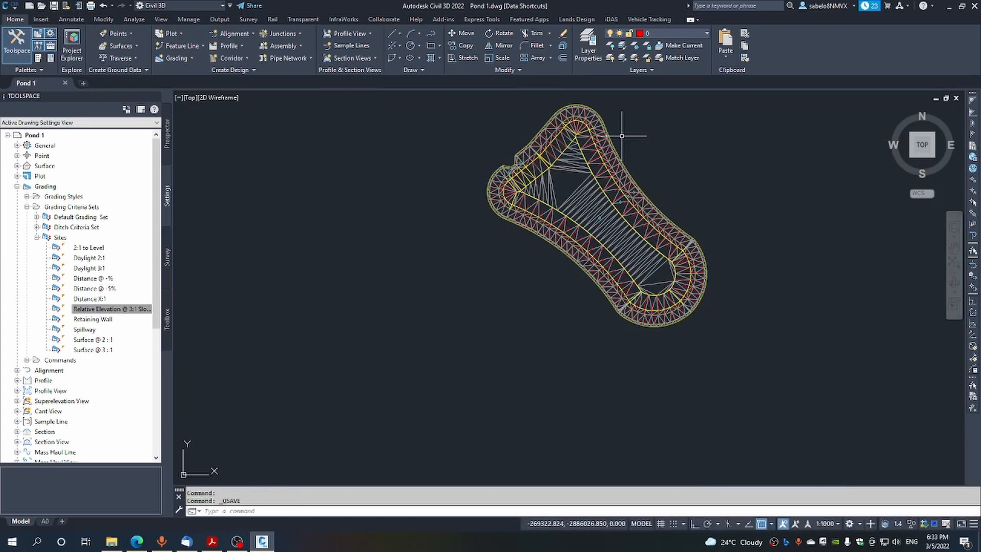
Step: Open the whole pond model in the Object Viewer and turn it to a southwest isometric view
left_click(469, 96)
left_click(738, 329)
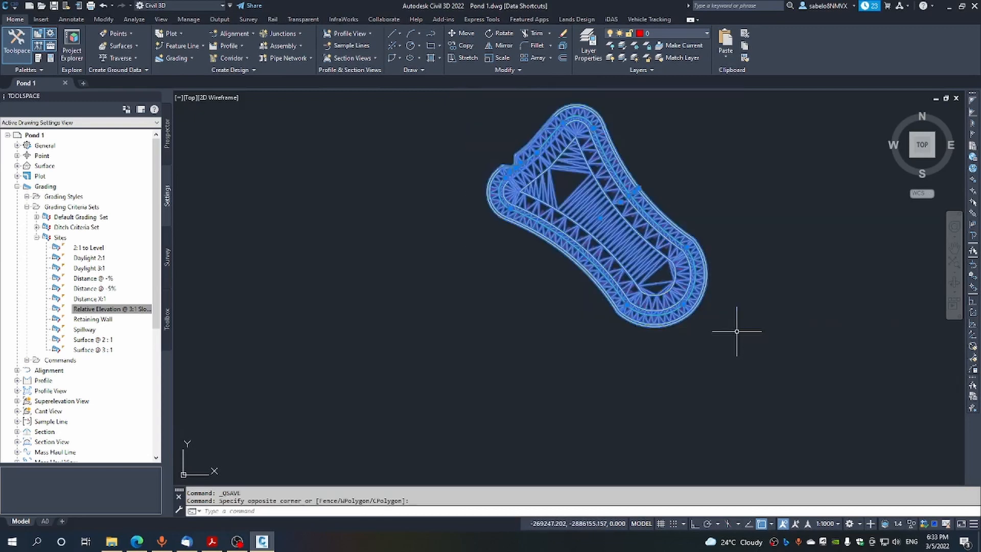
right_click(717, 305)
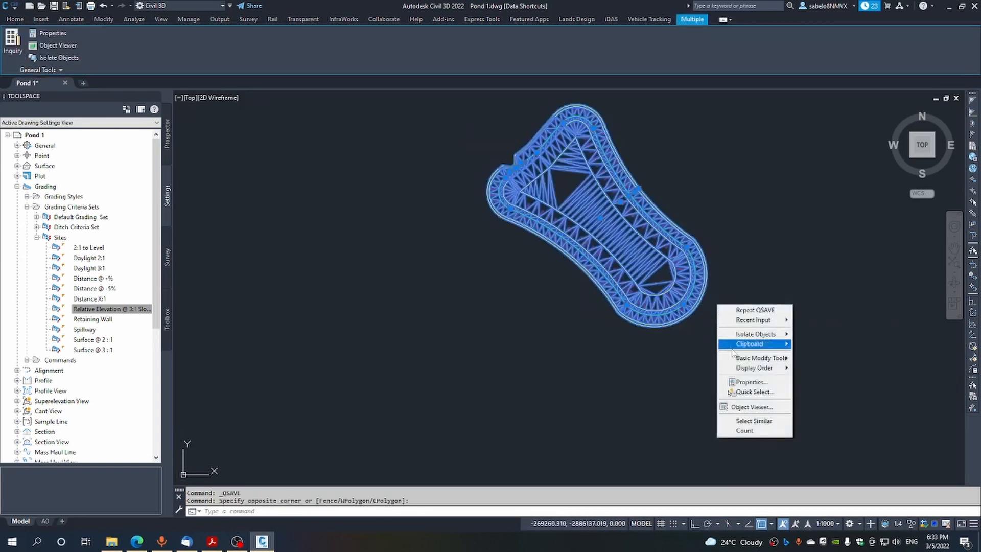
left_click(755, 408)
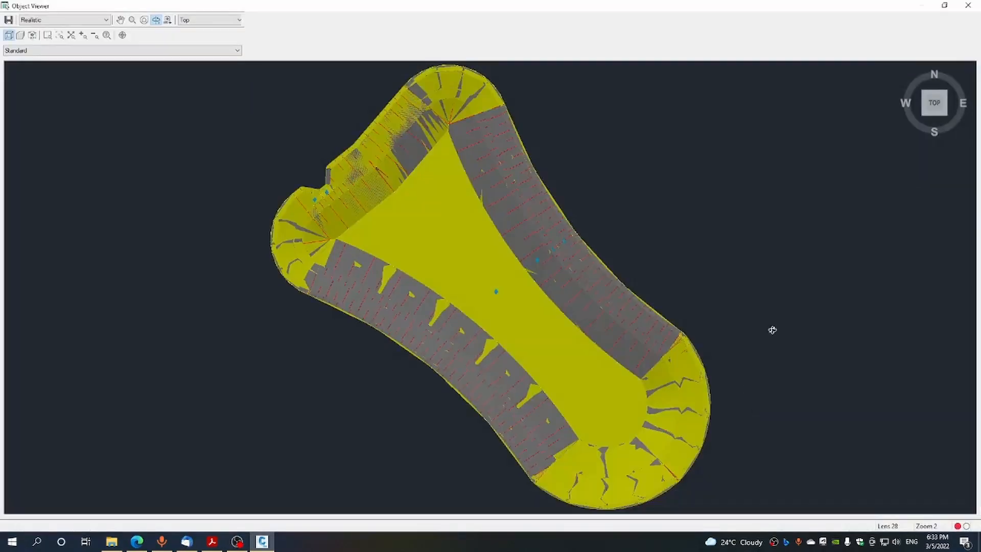
mouse_move(931, 123)
left_click(925, 117)
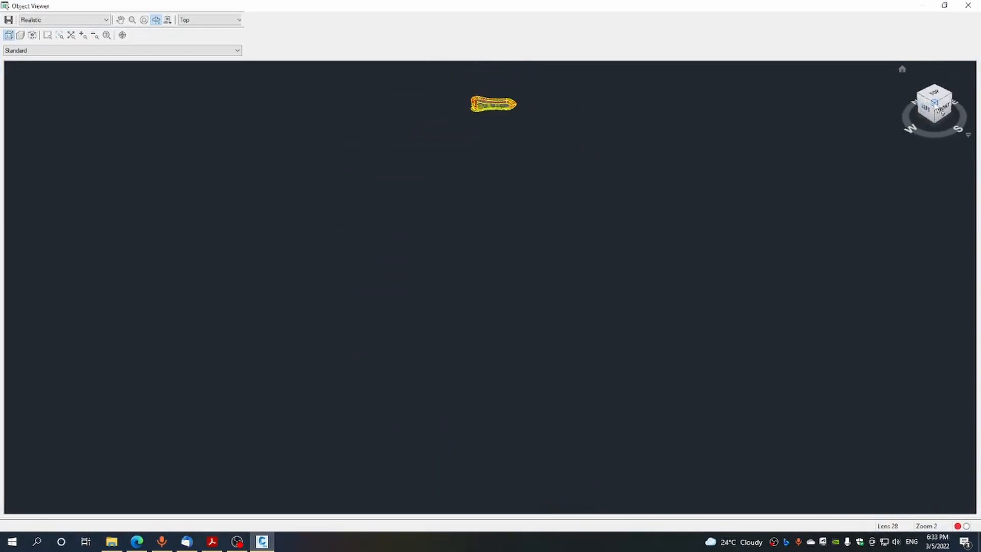
Step: Examine the pond model in the Wireframe visual style from a tilted south-side view, and close the Object Viewer
left_click_drag(751, 257, 544, 332)
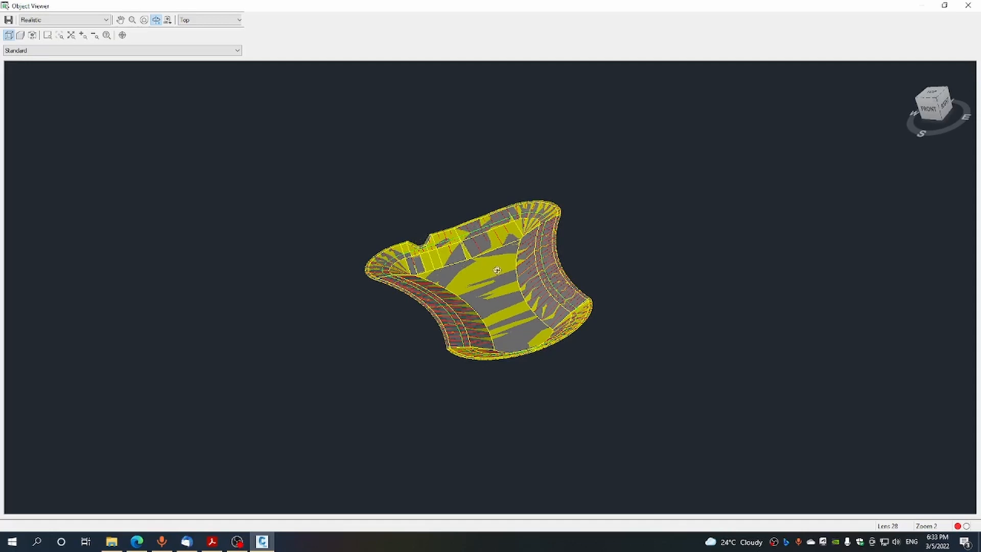
left_click(105, 20)
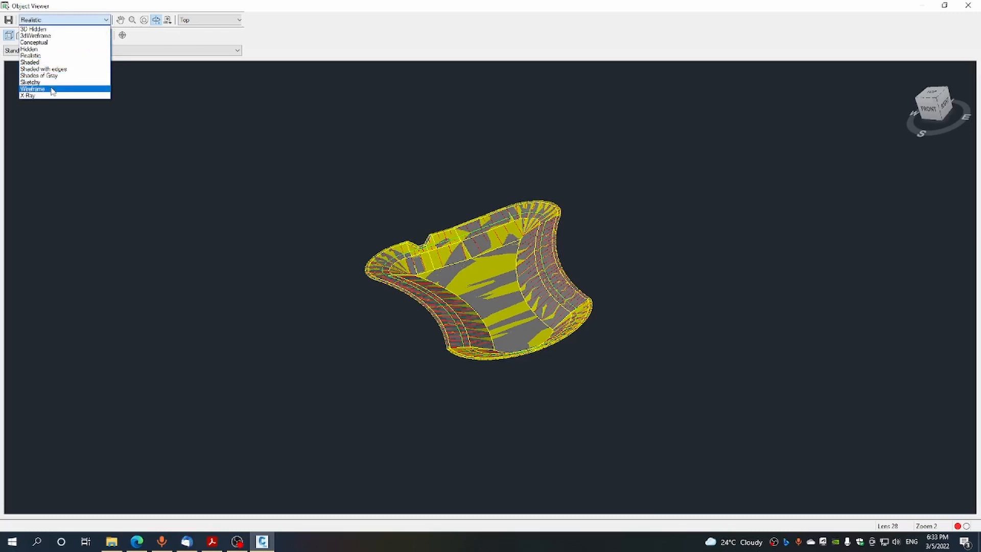
left_click(51, 91)
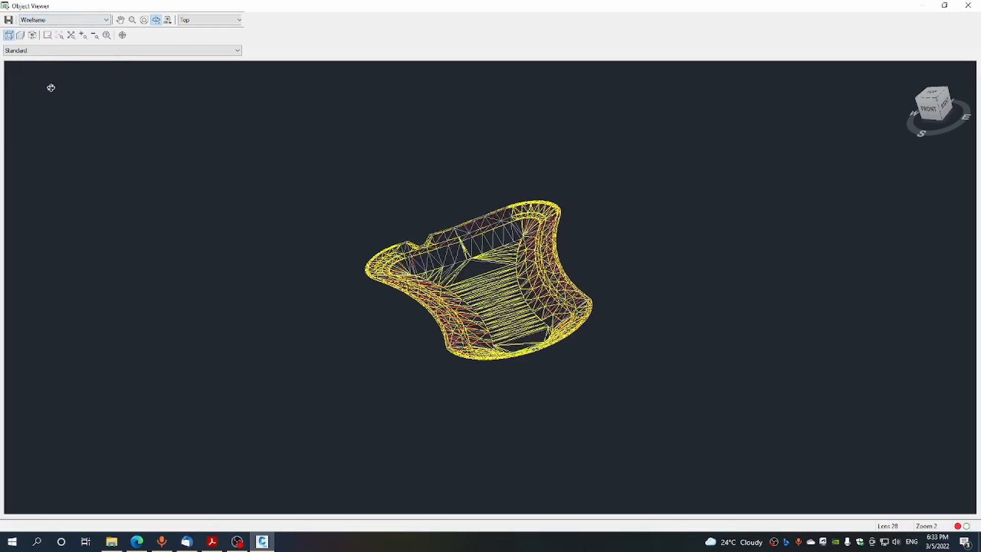
left_click_drag(517, 349, 488, 380)
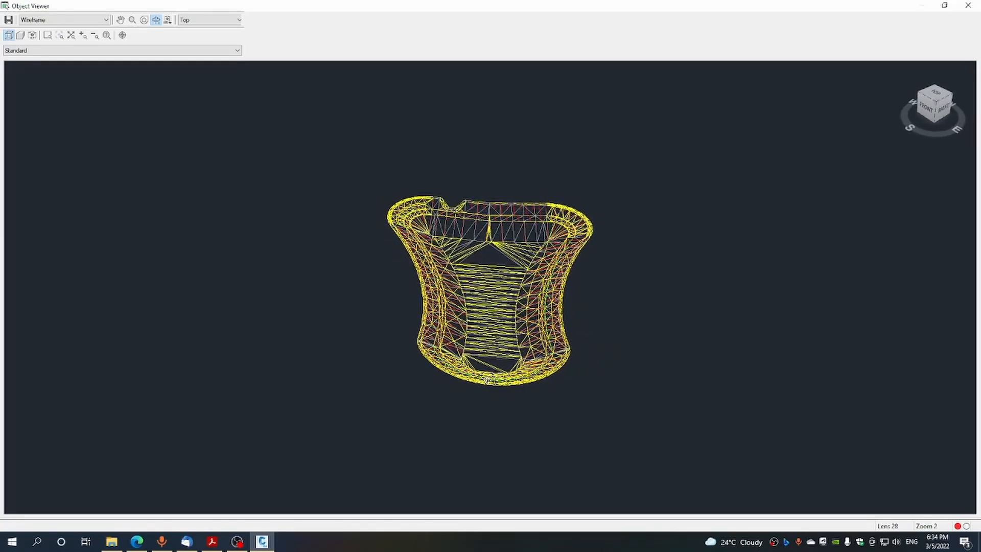
right_click(745, 171)
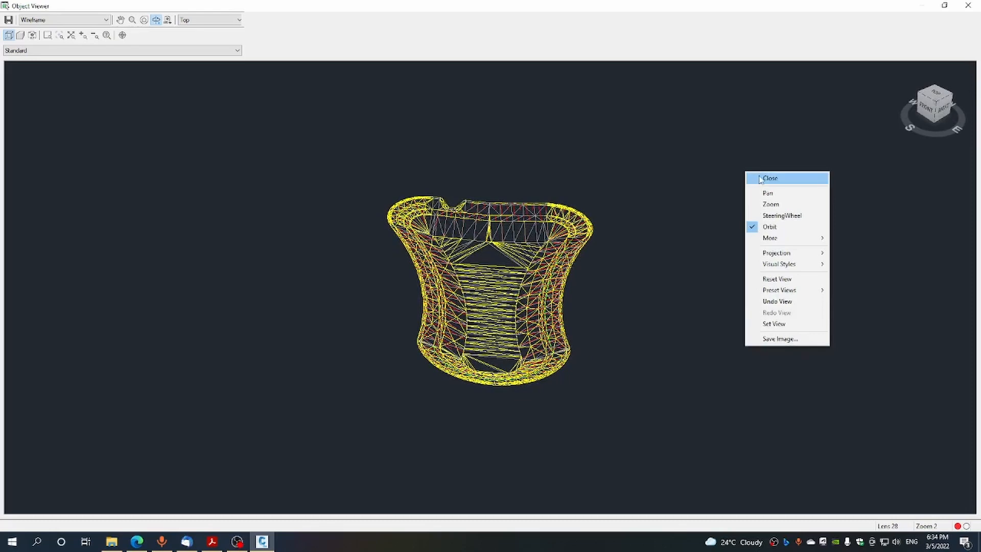
left_click(761, 177)
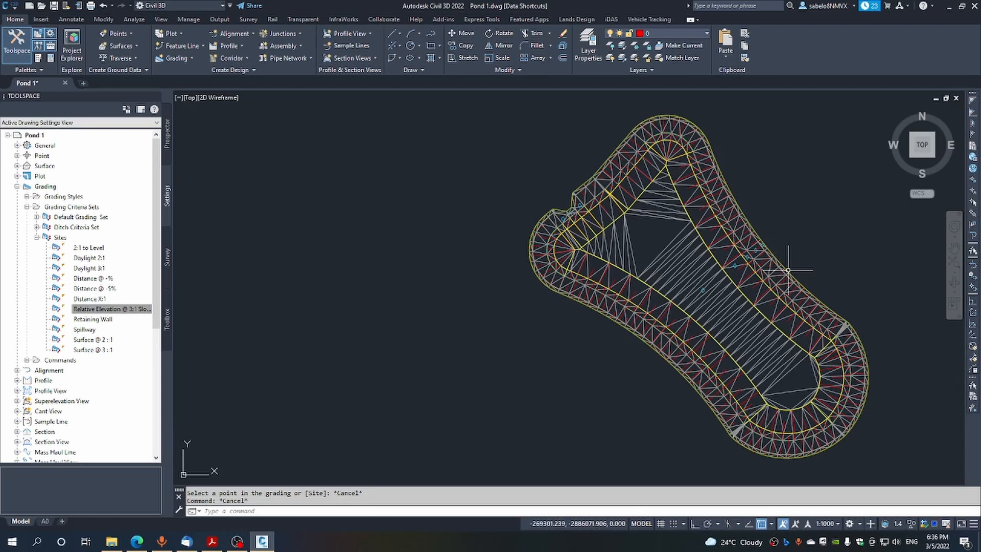
Step: Open the grading creation tools with the Surface @ 3 : 1 criteria for the Pond & Kerb group
left_click(176, 59)
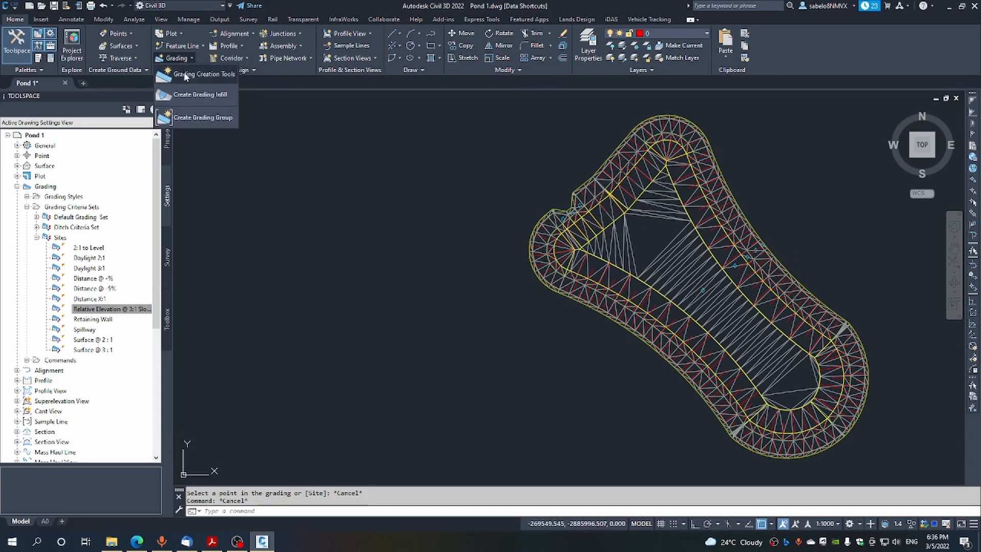
left_click(183, 72)
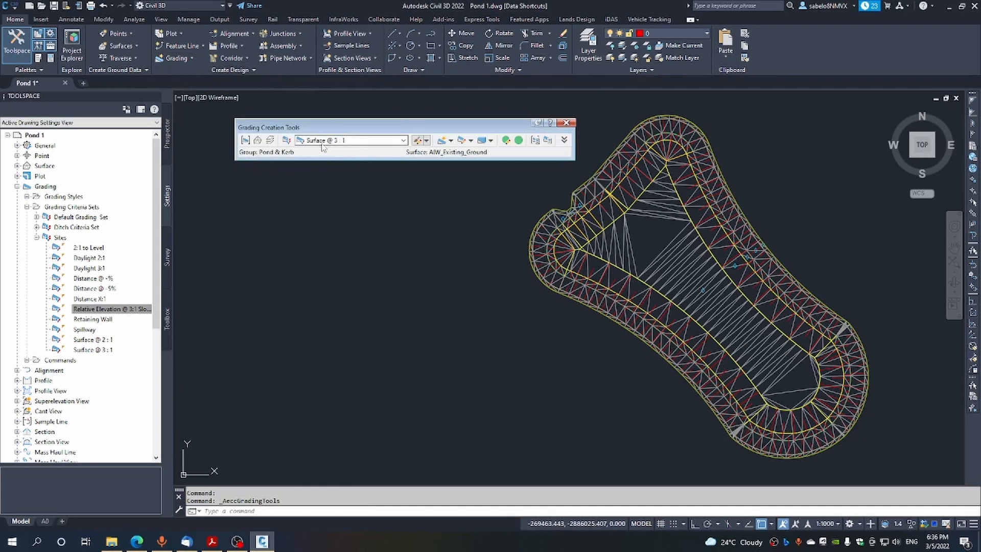
left_click(404, 140)
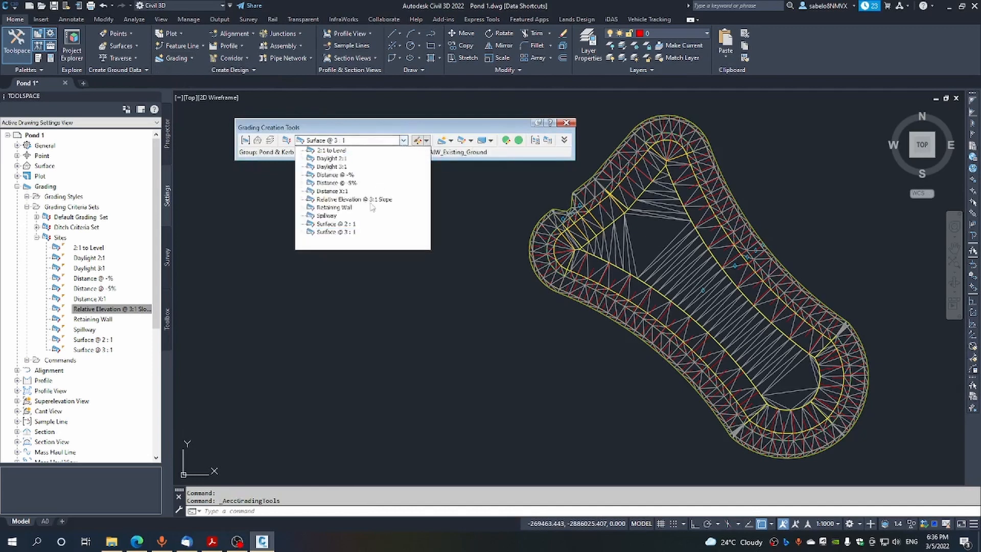
left_click(347, 233)
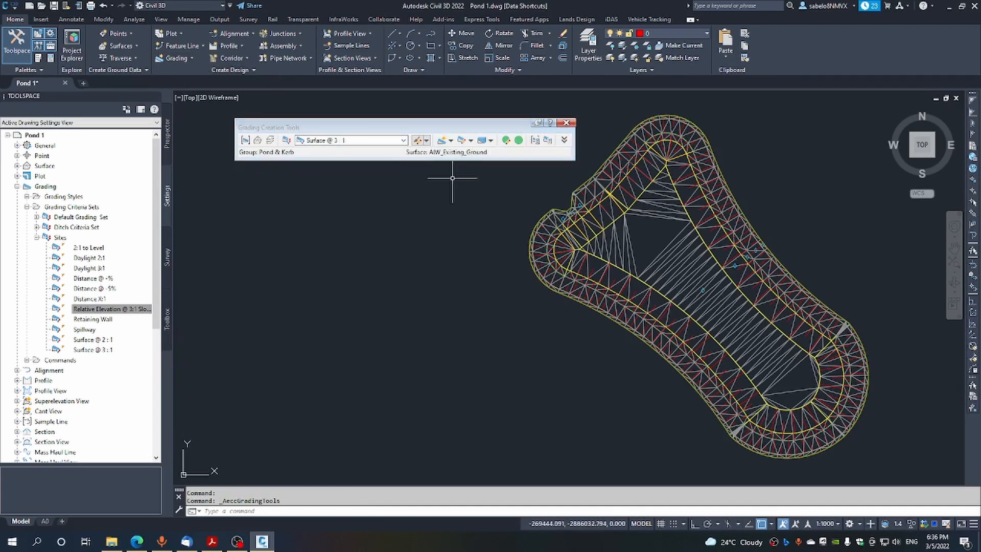
Step: Grade the pond's outer crest edge to the existing ground along its entire length, with cut slope 1:2 and fill slope 1:3
left_click(452, 140)
left_click(477, 153)
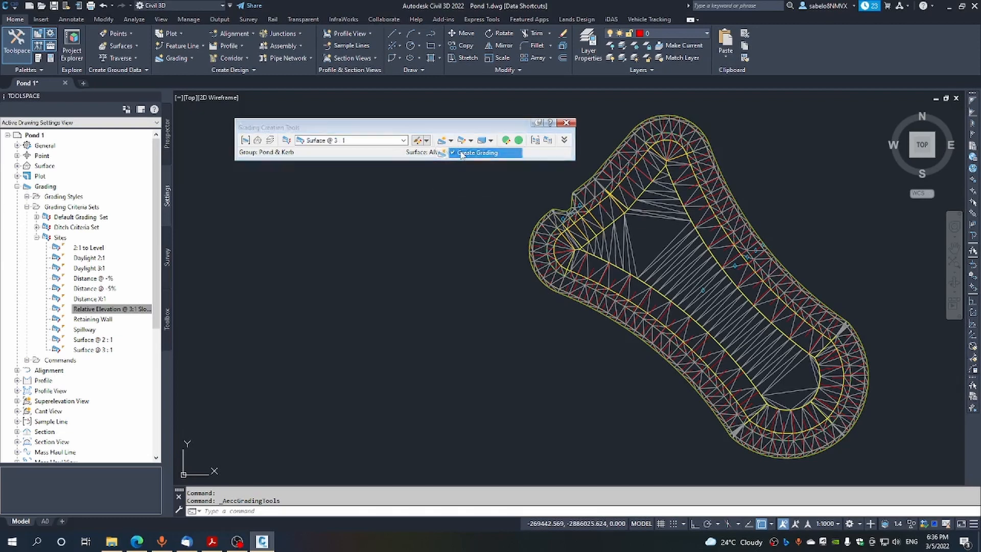
scroll(522, 233, "up", 5)
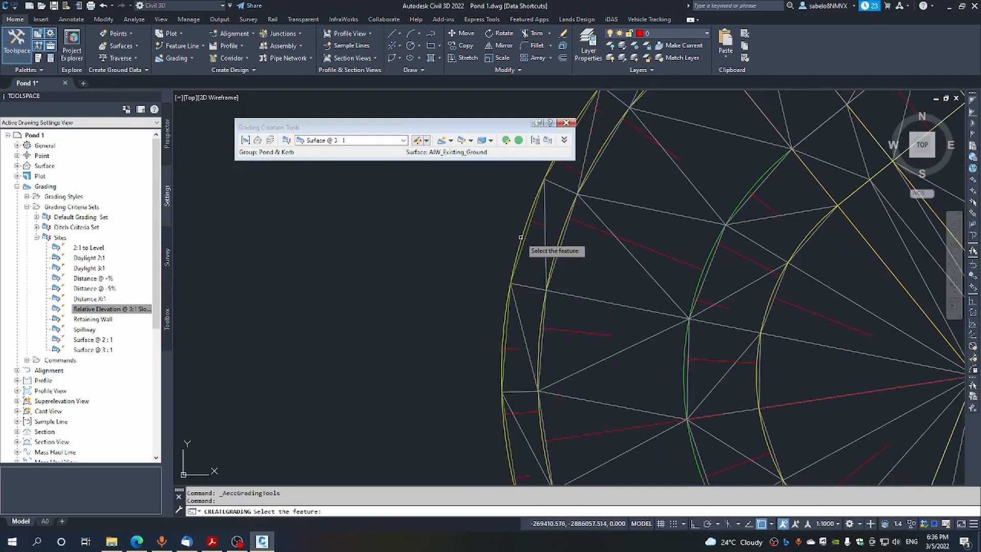
left_click(523, 241)
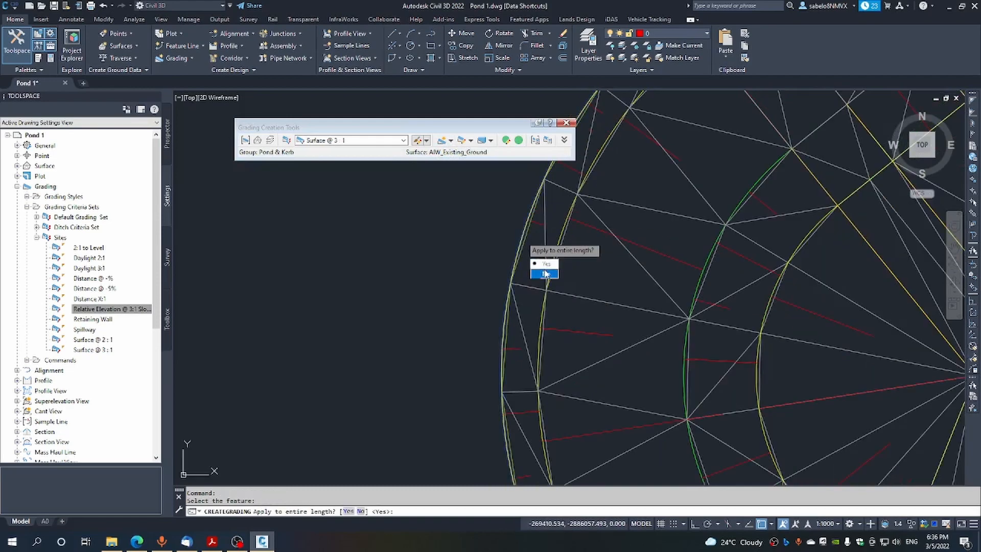
left_click(546, 264)
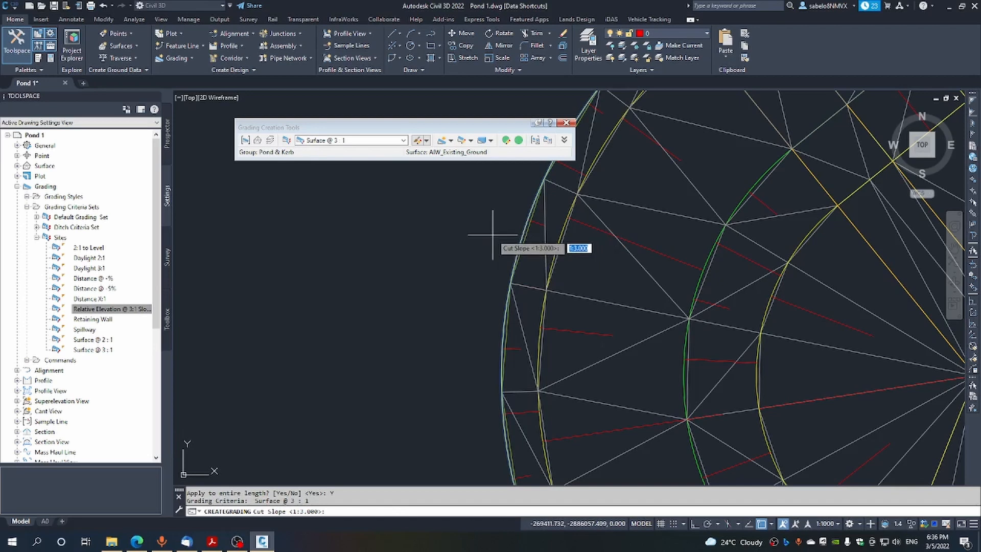
type("1:2")
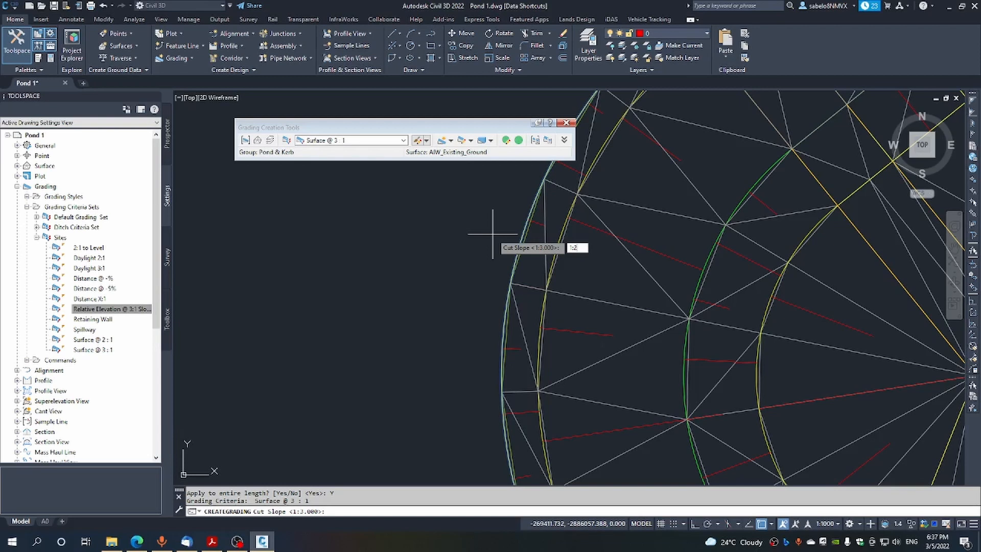
key("Return")
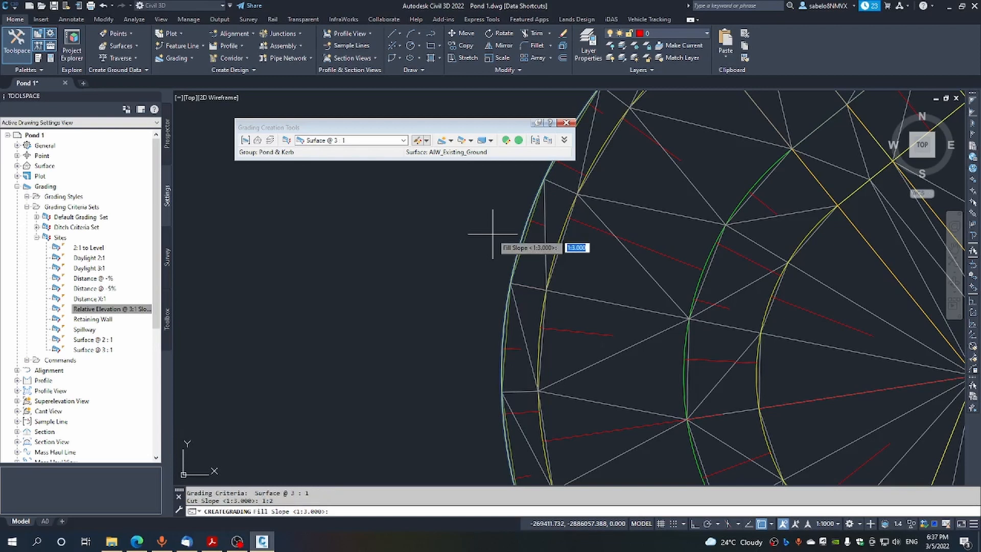
key("Return")
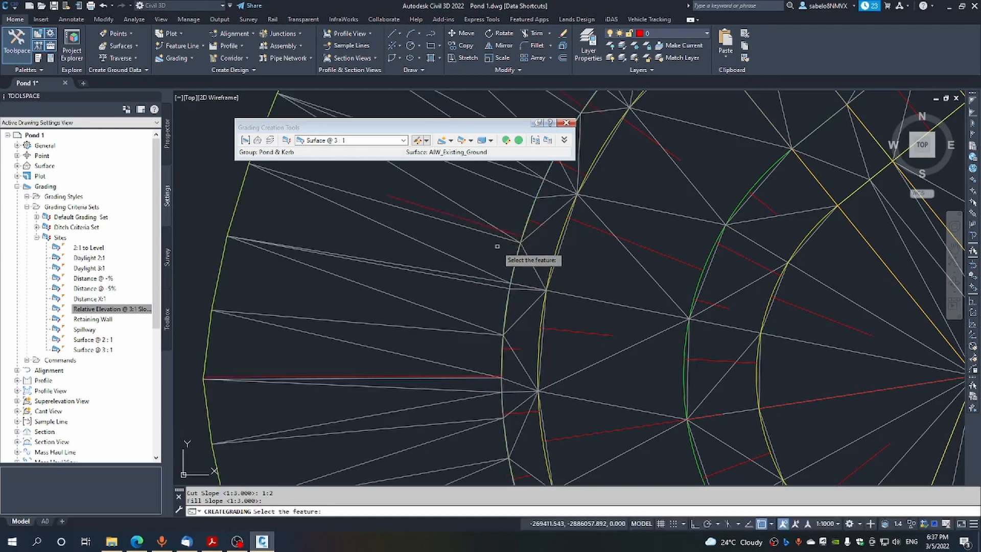
key("Escape")
Step: Close the grading creation tools, check the new outer slope around the spillway, and save the drawing
scroll(508, 188, "down", 10)
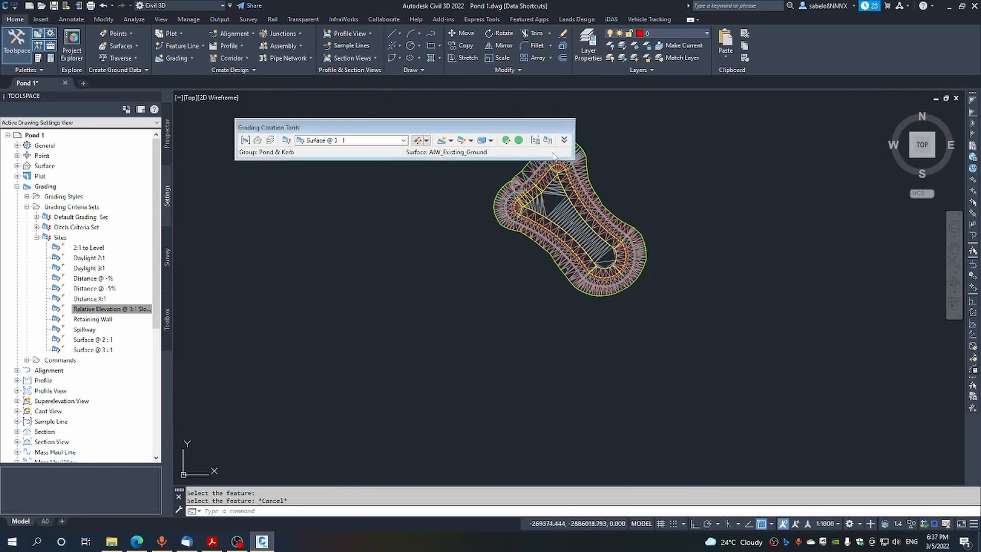
left_click(566, 123)
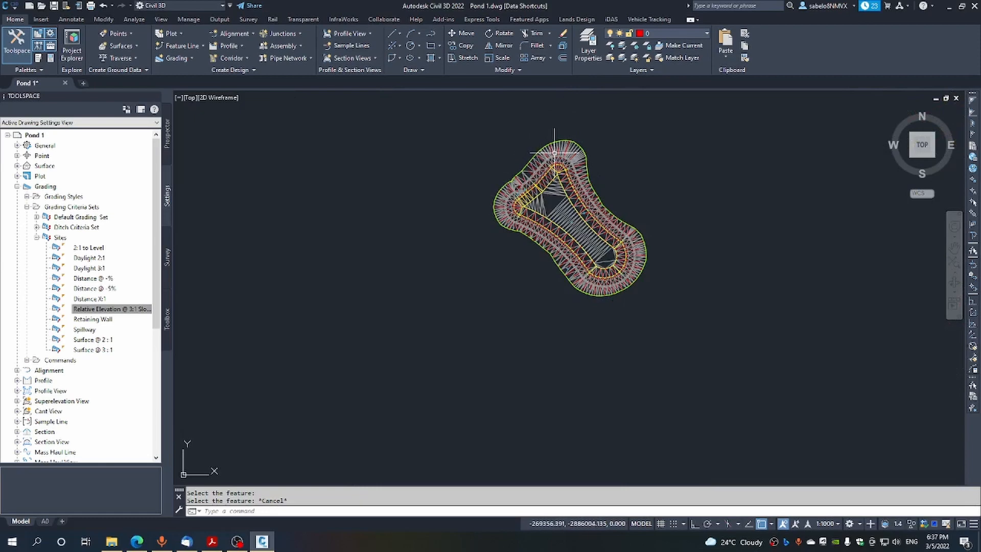
scroll(549, 151, "up", 4)
scroll(452, 258, "up", 2)
scroll(453, 258, "up", 2)
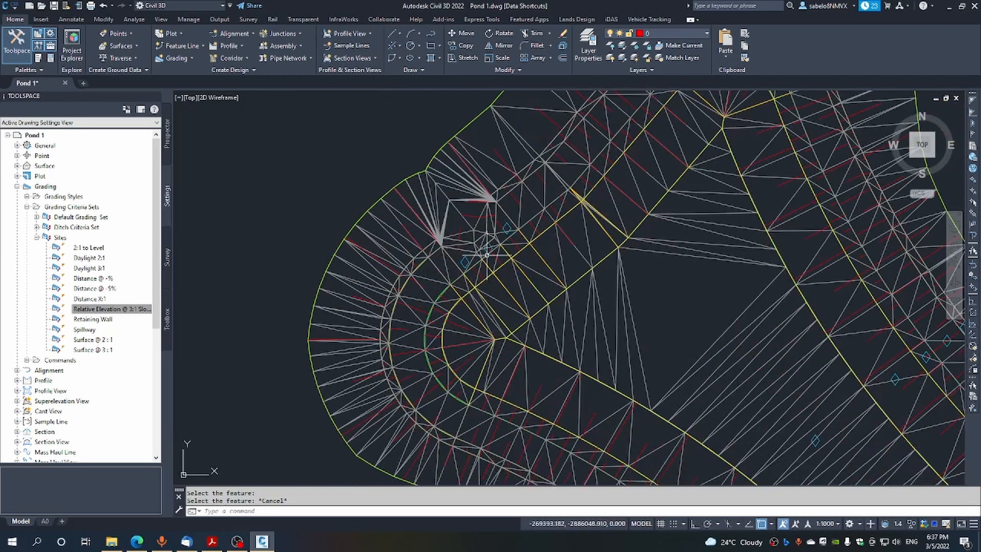
scroll(481, 242, "down", 4)
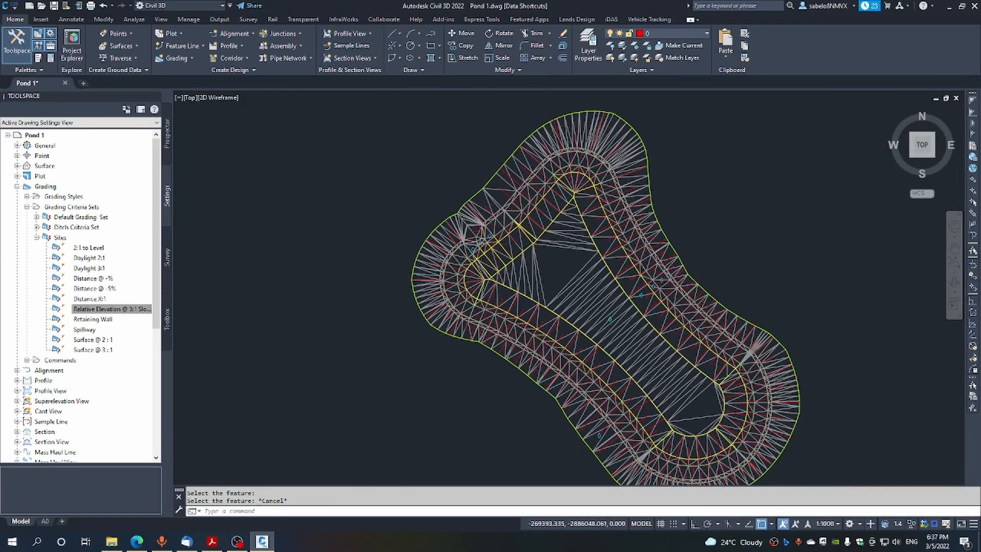
scroll(480, 242, "down", 2)
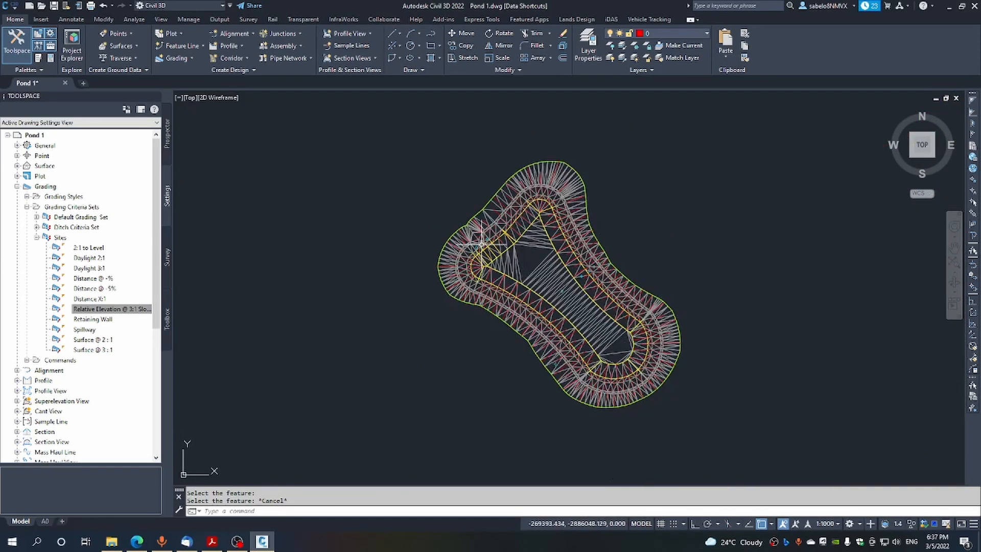
left_click(53, 5)
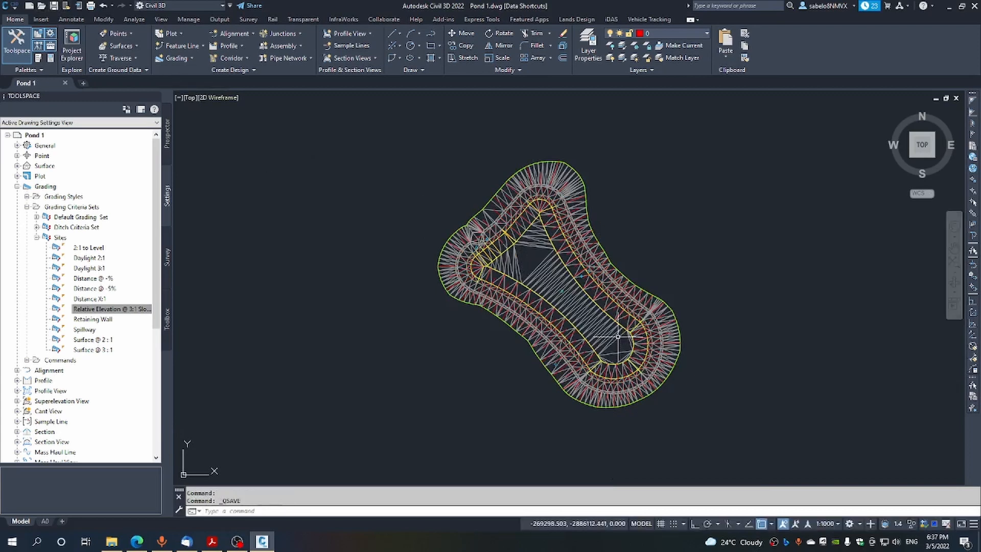
Step: Open the whole pond with its outer slope in the Object Viewer and turn it to a southwest isometric view
scroll(617, 337, "up", 2)
scroll(617, 336, "down", 2)
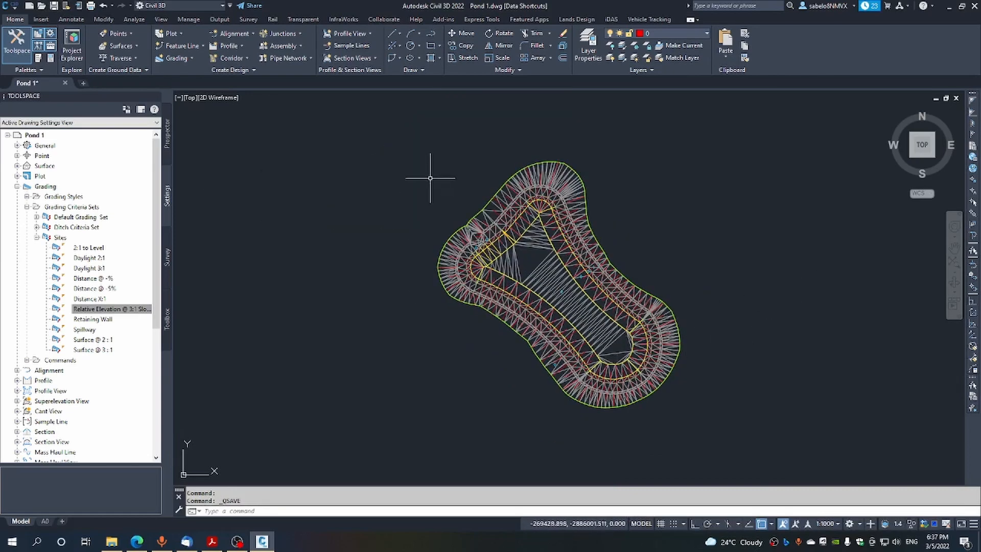
left_click(394, 137)
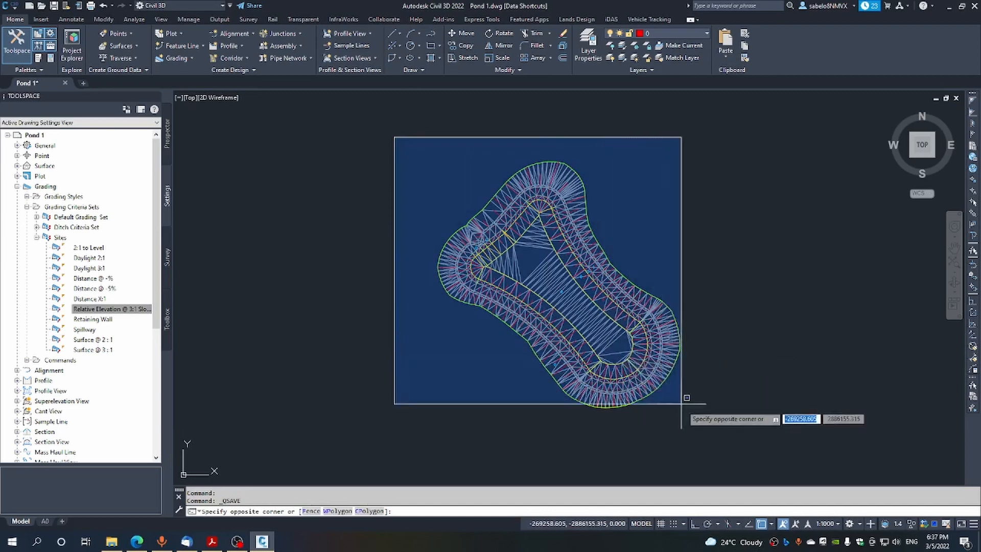
left_click(700, 420)
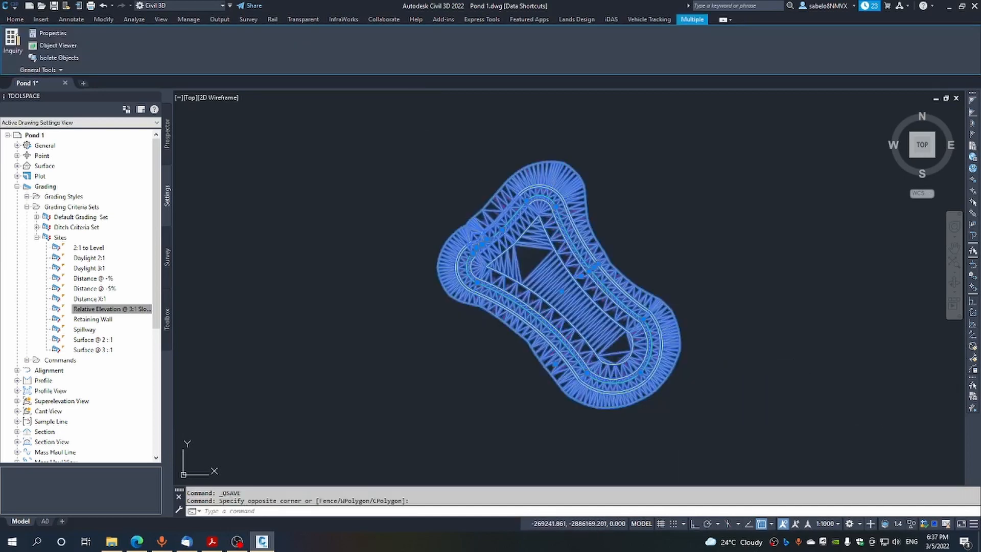
right_click(701, 419)
left_click(721, 389)
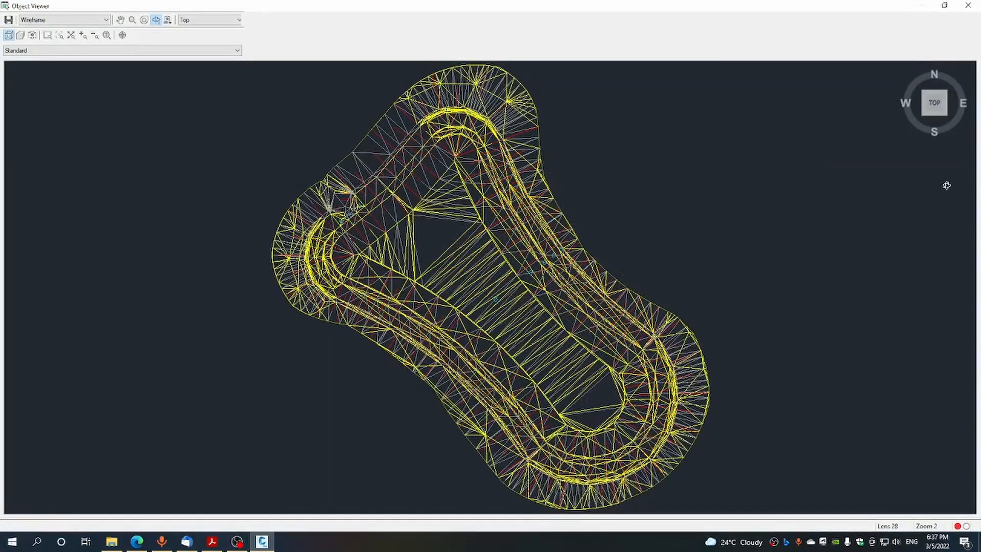
left_click(926, 118)
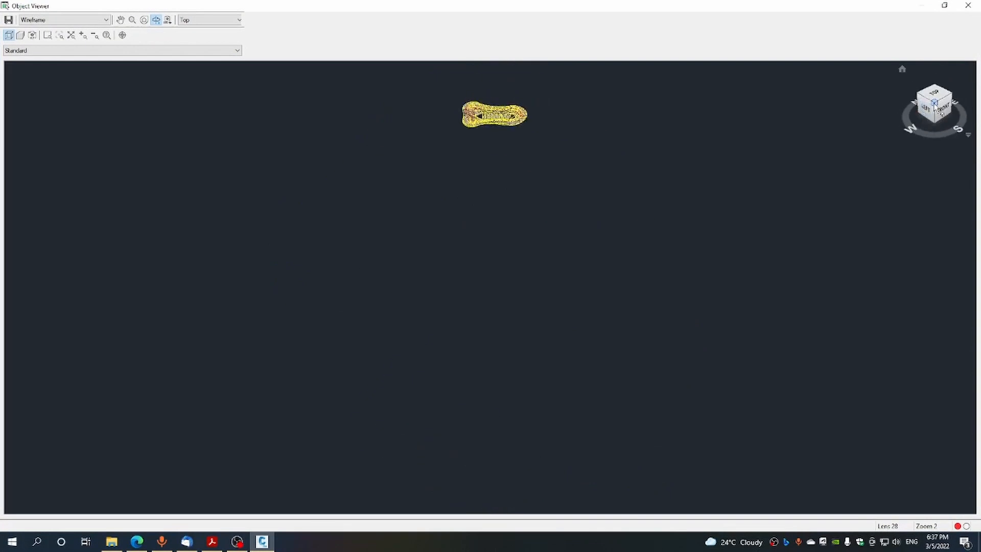
Step: Orbit the wireframe pond to its northwest side and examine the outer slope around the spillway up close
left_click_drag(768, 270, 701, 264)
left_click_drag(415, 342, 501, 375)
scroll(498, 372, "up", 5)
scroll(493, 369, "down", 2)
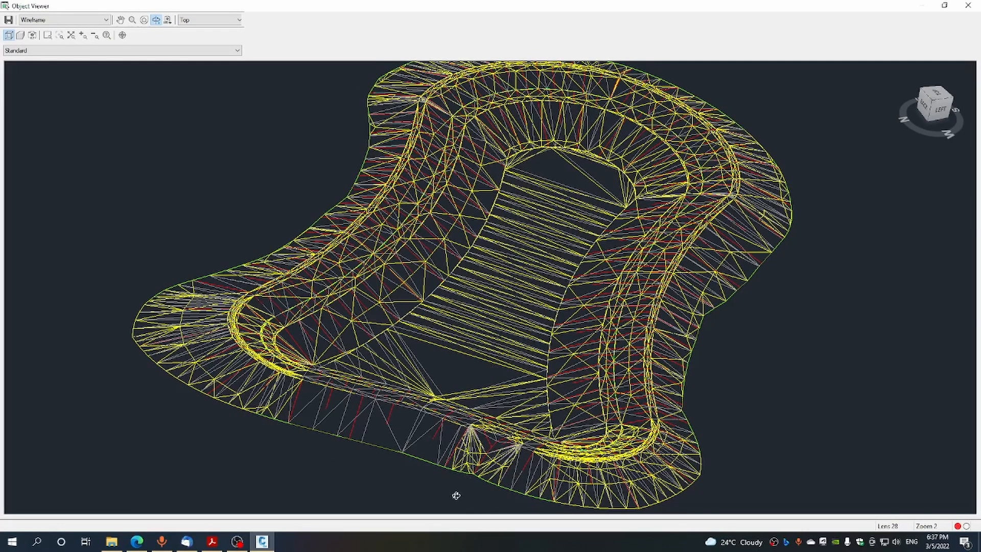
left_click(122, 20)
left_click_drag(444, 420, 475, 331)
scroll(491, 340, "up", 2)
scroll(524, 366, "up", 2)
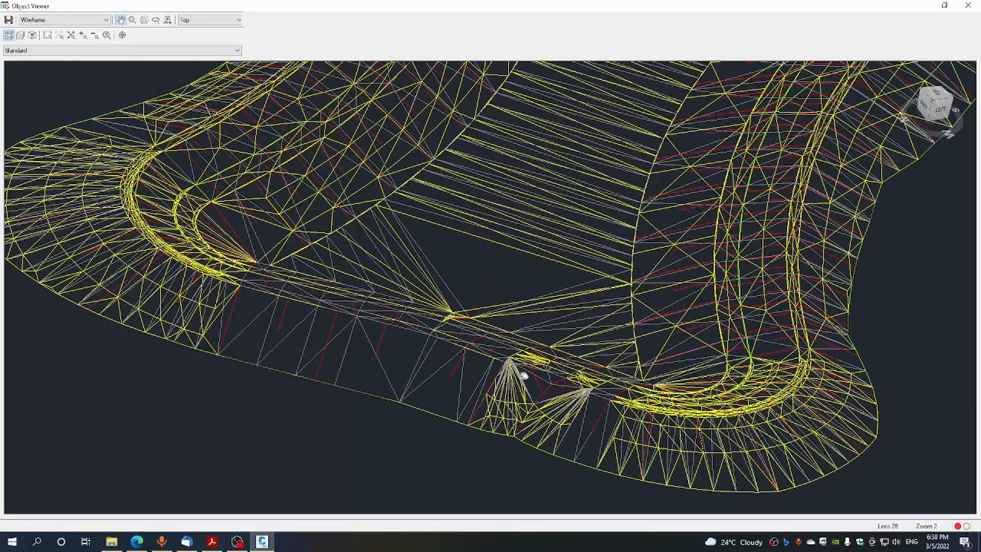
right_click(616, 417)
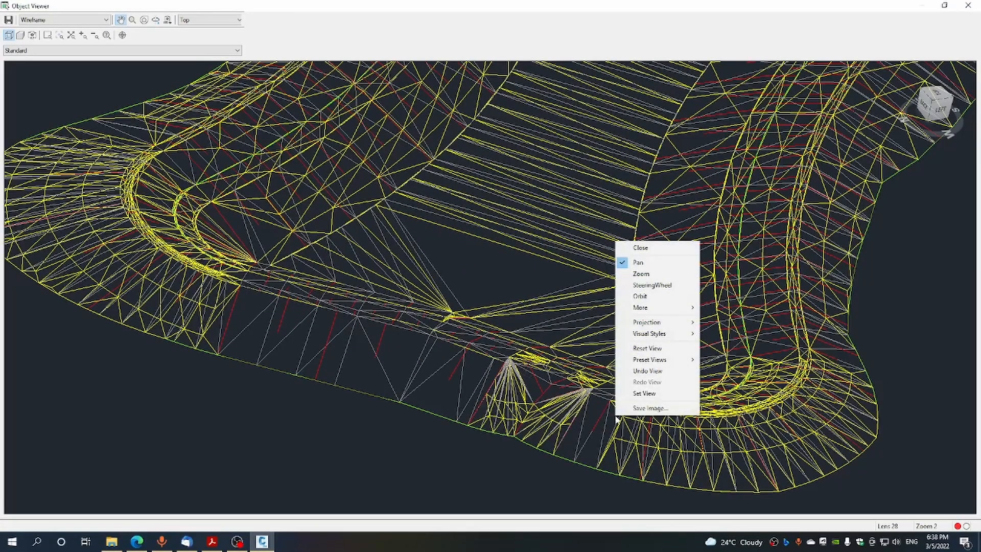
left_click(652, 285)
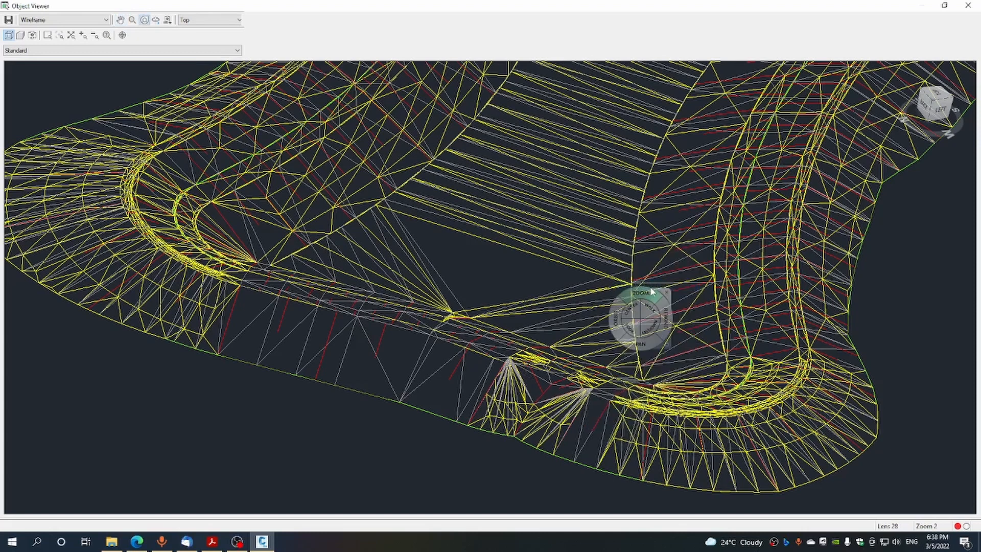
right_click(652, 291)
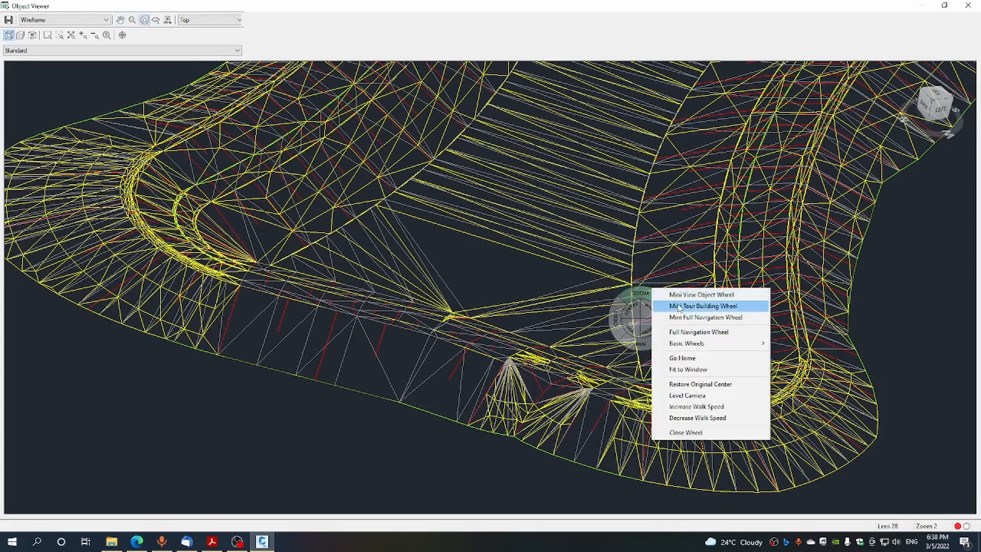
left_click(686, 432)
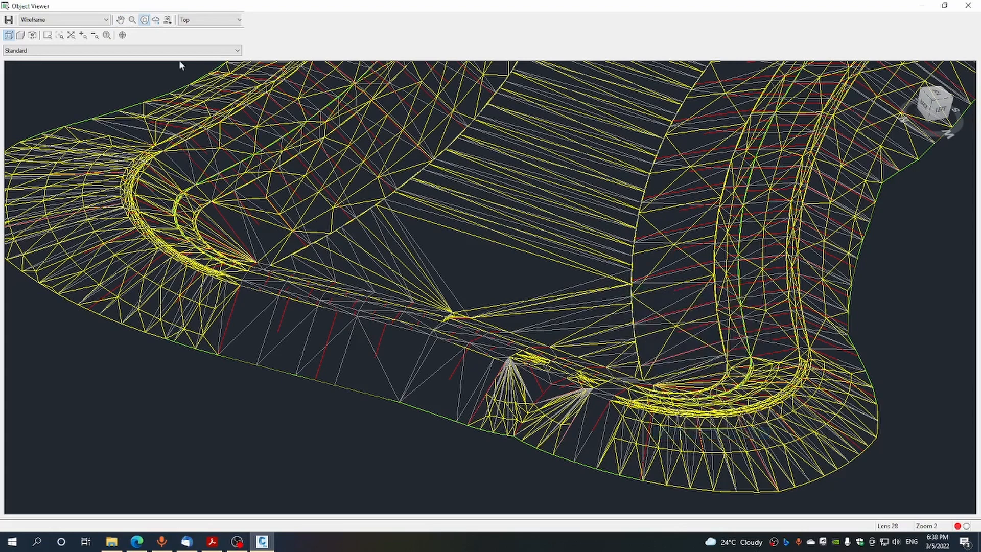
Step: Pan and orbit the wireframe pond away from the spillway to examine the whole pond from its west side
left_click(121, 20)
left_click_drag(608, 376, 573, 352)
right_click(573, 352)
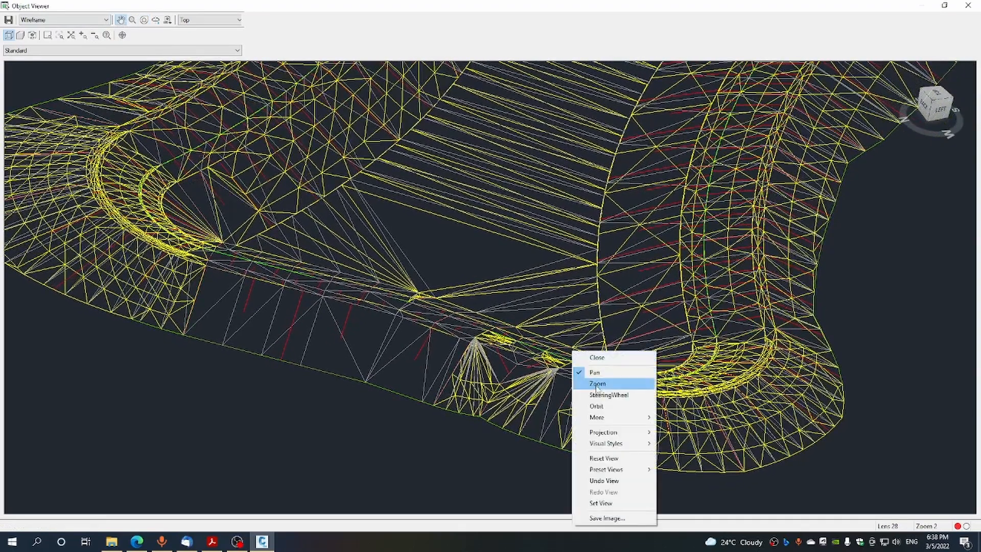
left_click(612, 407)
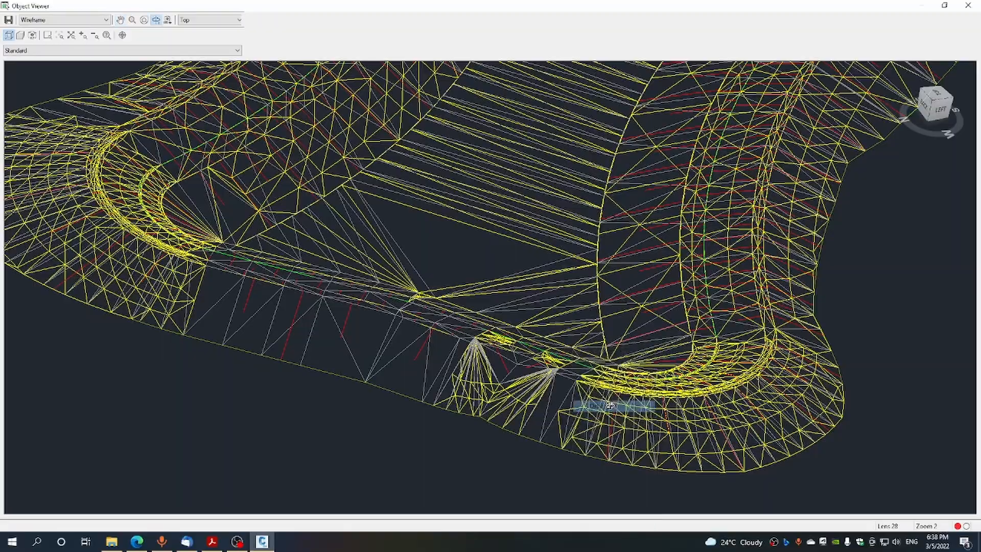
left_click_drag(642, 420, 586, 340)
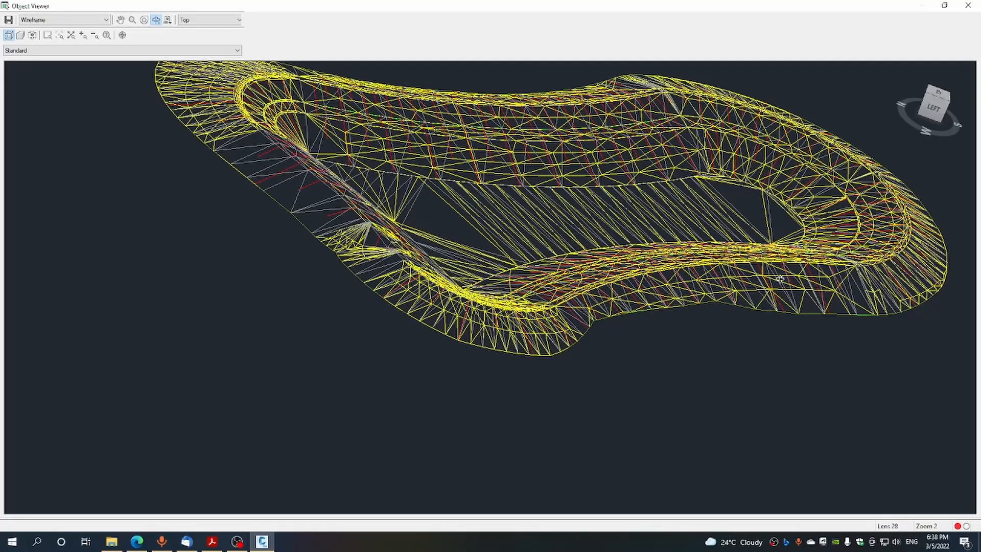
Step: Display the pond in the Conceptual and Realistic visual styles and orbit it to inspect the shaded slopes
left_click(105, 20)
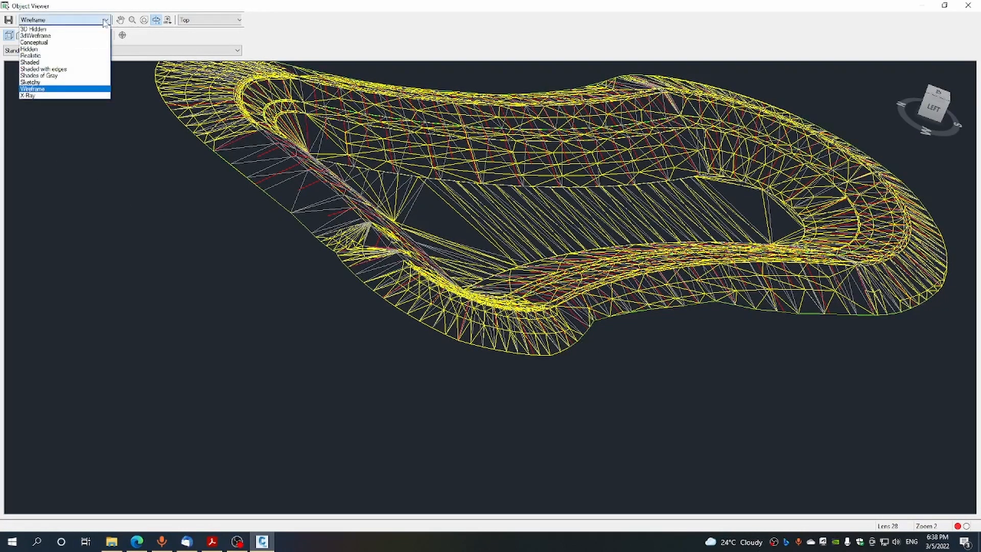
left_click(39, 43)
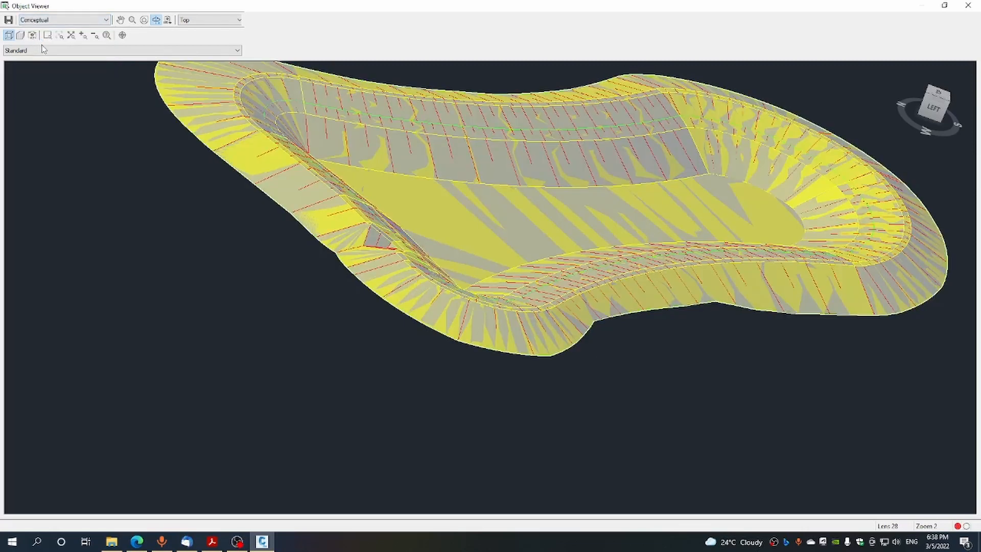
left_click(91, 21)
left_click(40, 55)
left_click_drag(650, 213, 669, 249)
scroll(668, 246, "down", 2)
left_click_drag(767, 246, 713, 287)
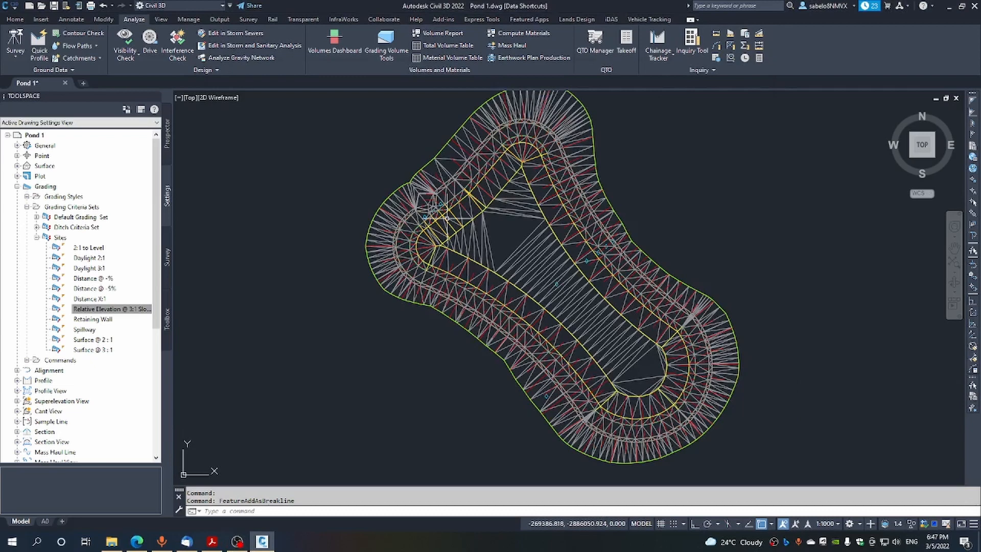
Step: Start adding the green inner feature line near the spillway as a surface breakline, creating a triangulation surface named Pond 1 Top for it
scroll(434, 219, "up", 2)
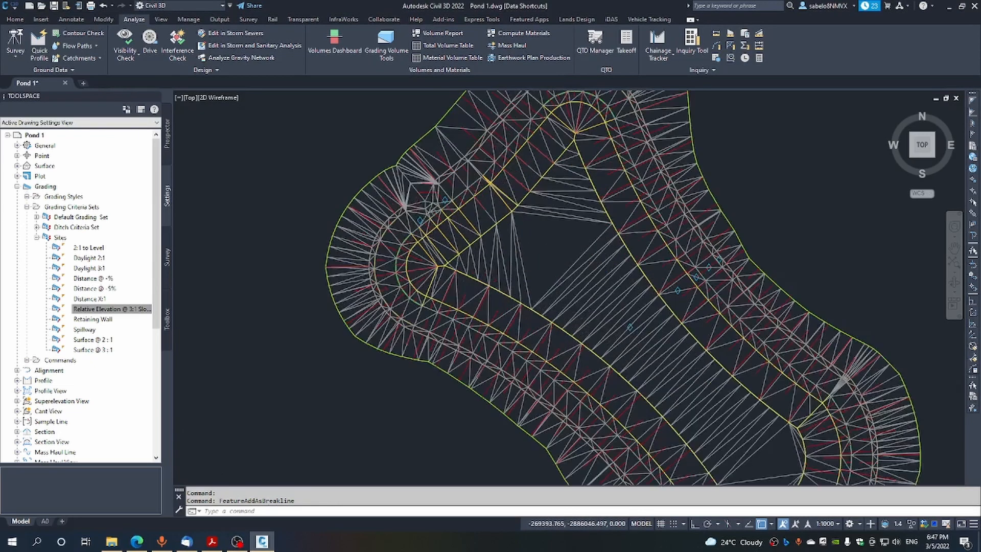
scroll(415, 247, "up", 3)
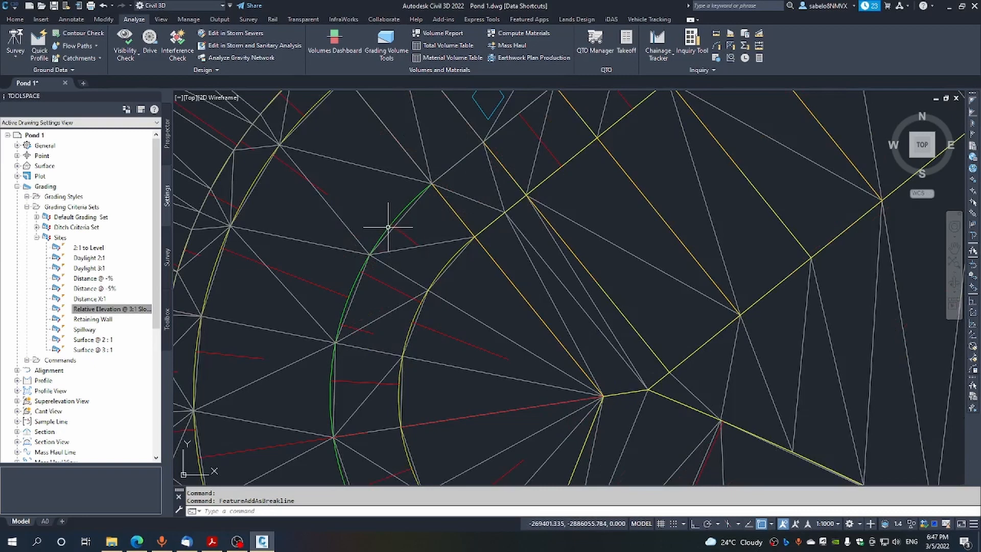
left_click(386, 227)
right_click(387, 227)
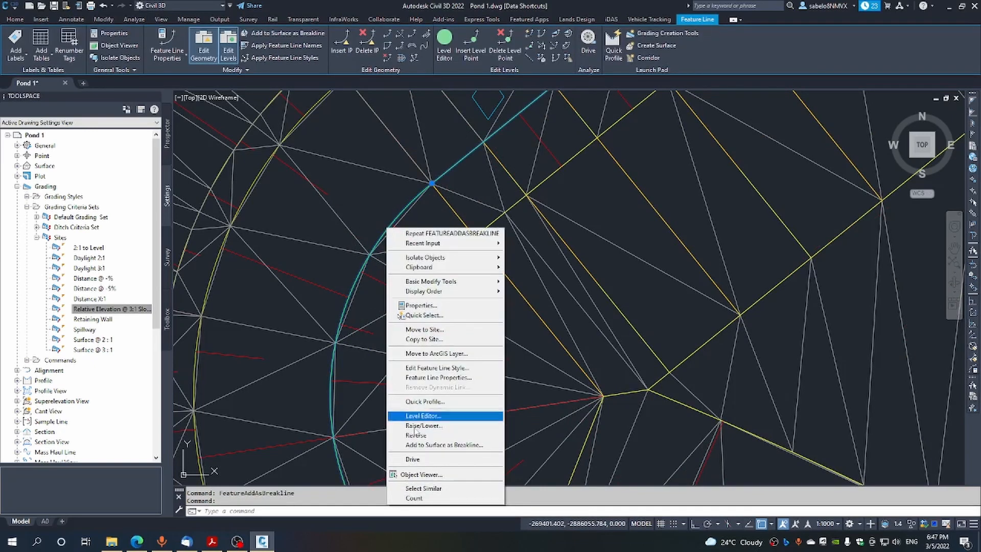
left_click(431, 445)
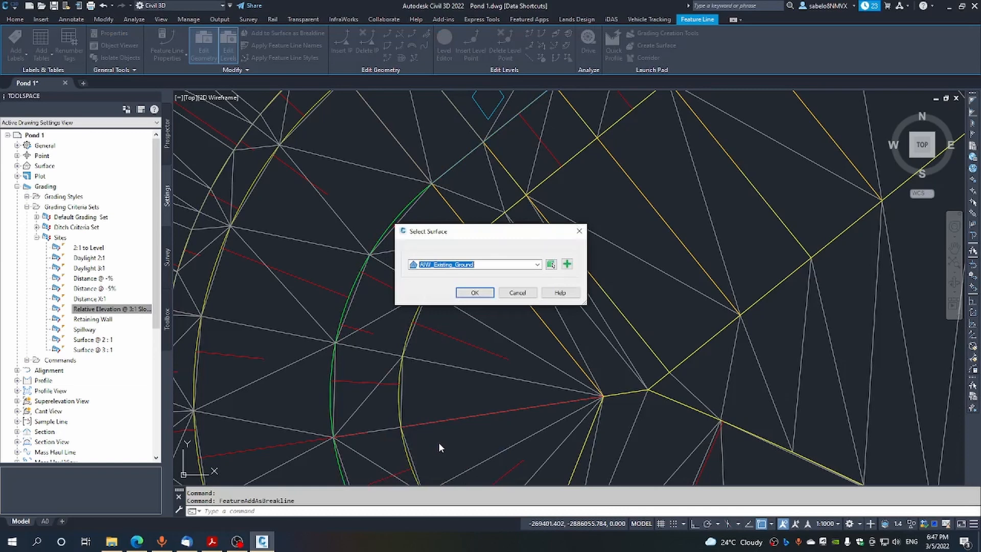
left_click(569, 267)
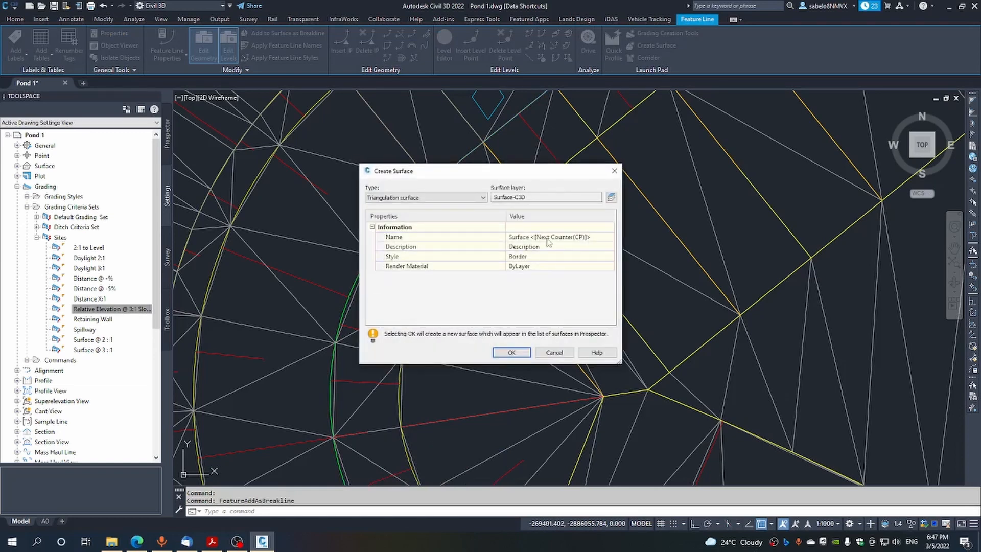
left_click(548, 238)
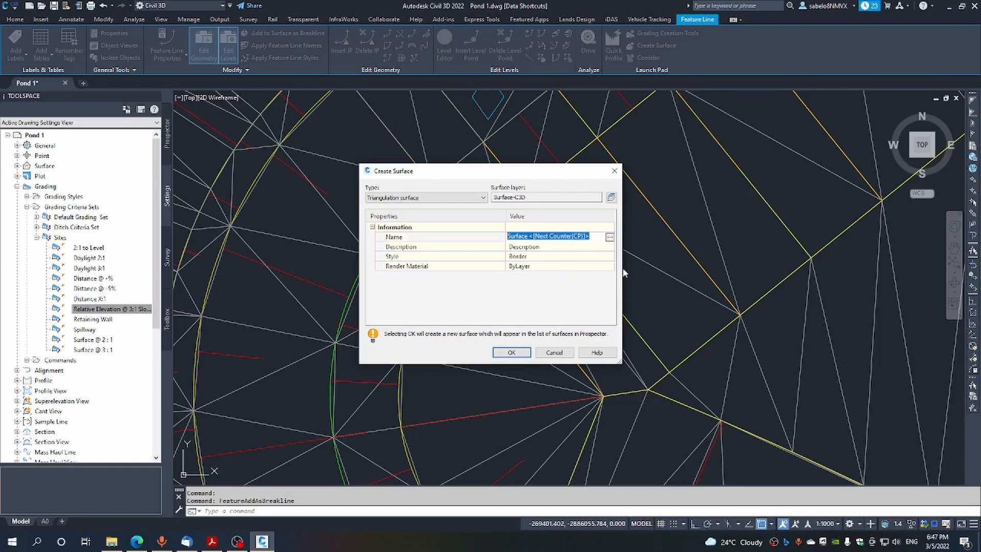
left_click(610, 237)
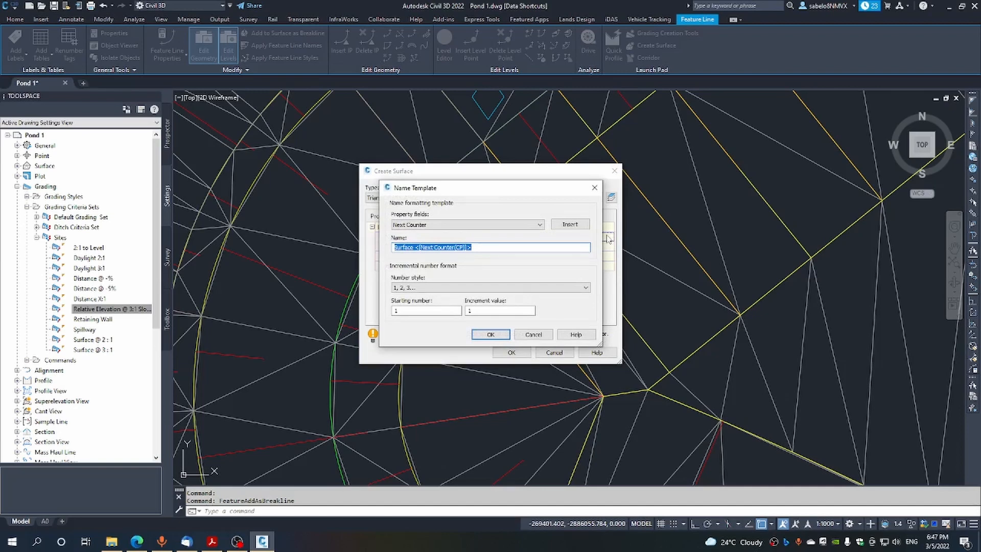
type("Pond 1 Top")
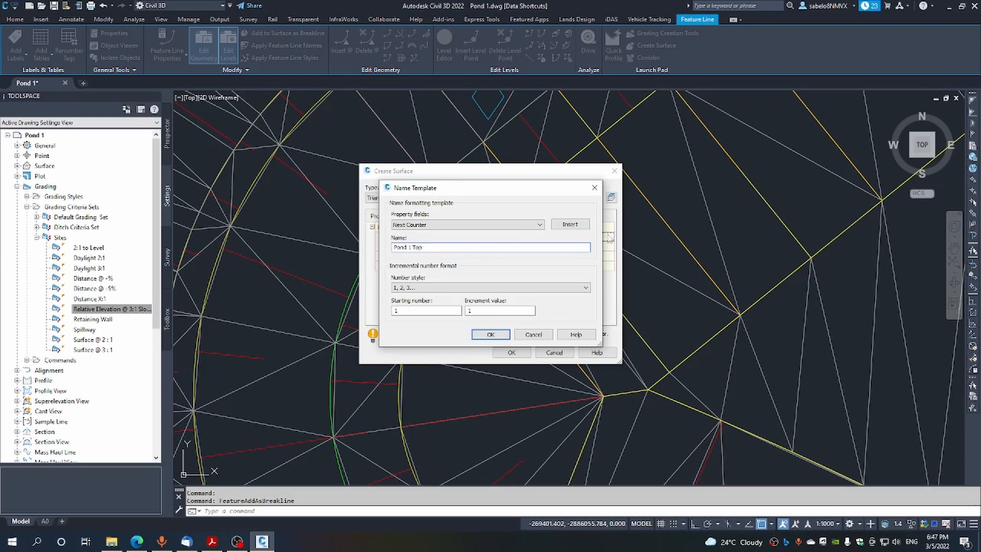
left_click(500, 336)
left_click(526, 351)
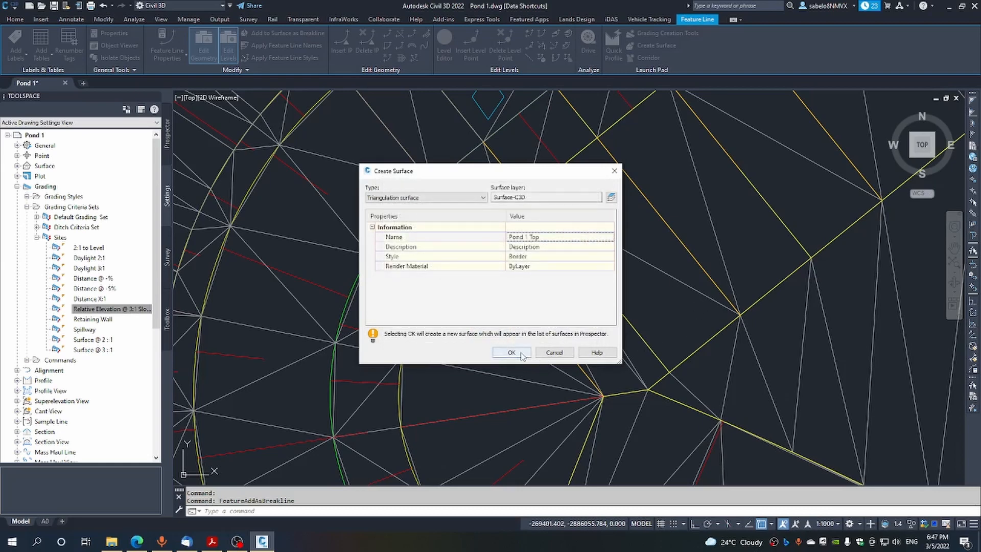
Step: Add the feature line to Pond 1 Top as a described standard breakline and clear the selection
left_click(475, 293)
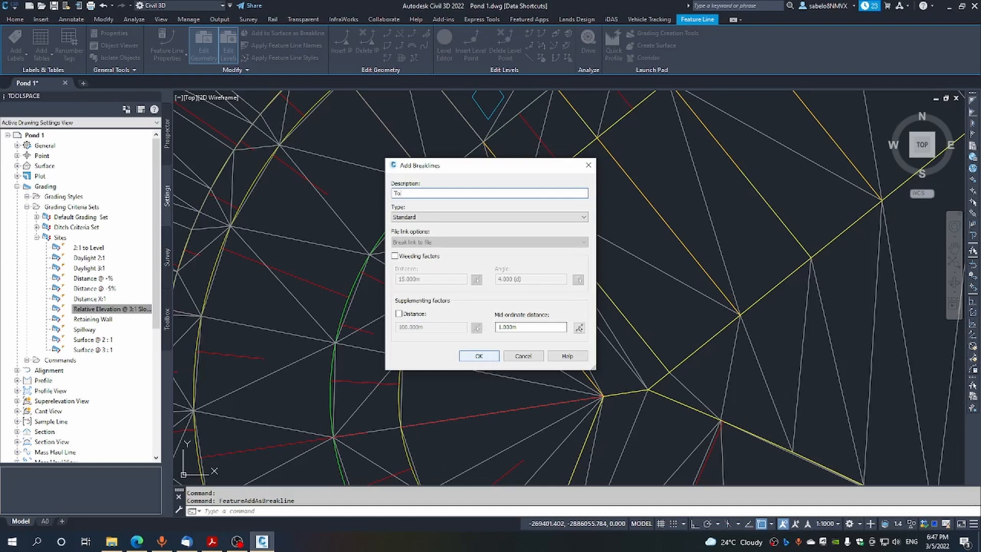
type("er ")
type("K")
left_click(483, 356)
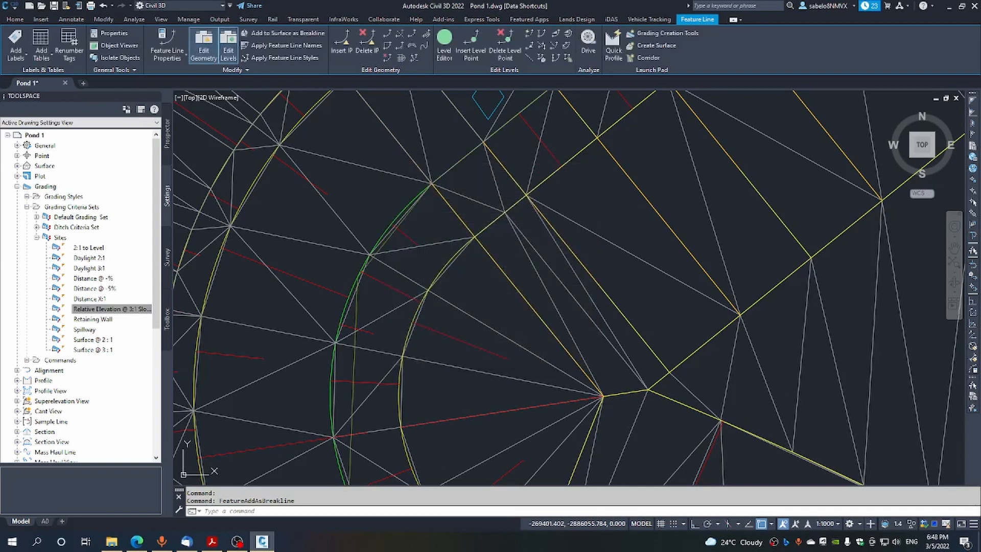
key("Escape")
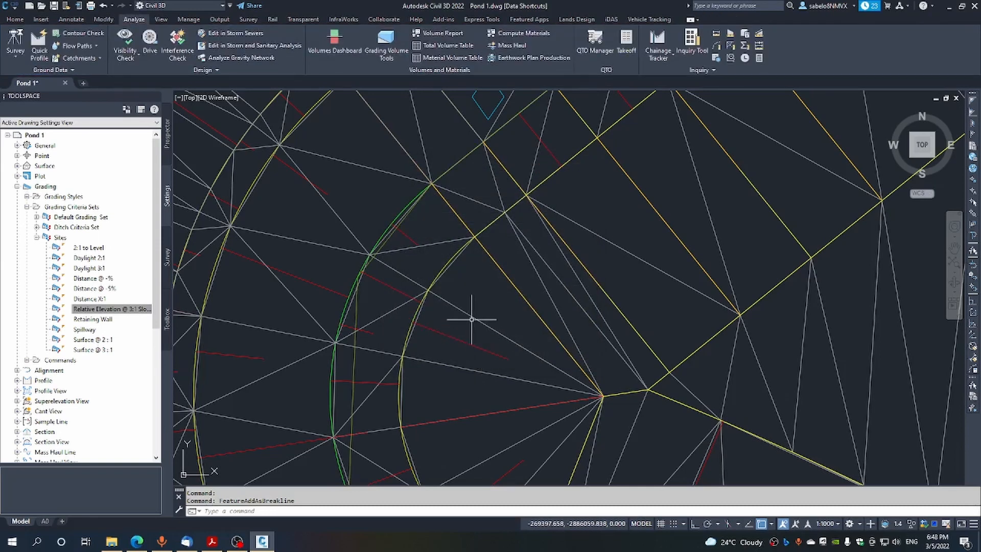
Step: Start a new triangulation volume surface from the Volumes Dashboard and name it Pond 1 Volume
scroll(473, 320, "down", 2)
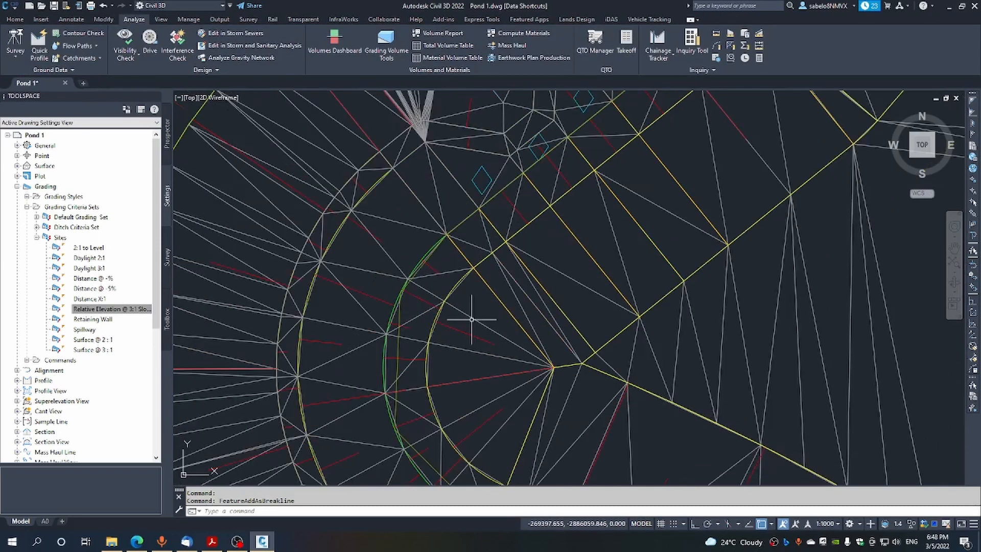
left_click(336, 42)
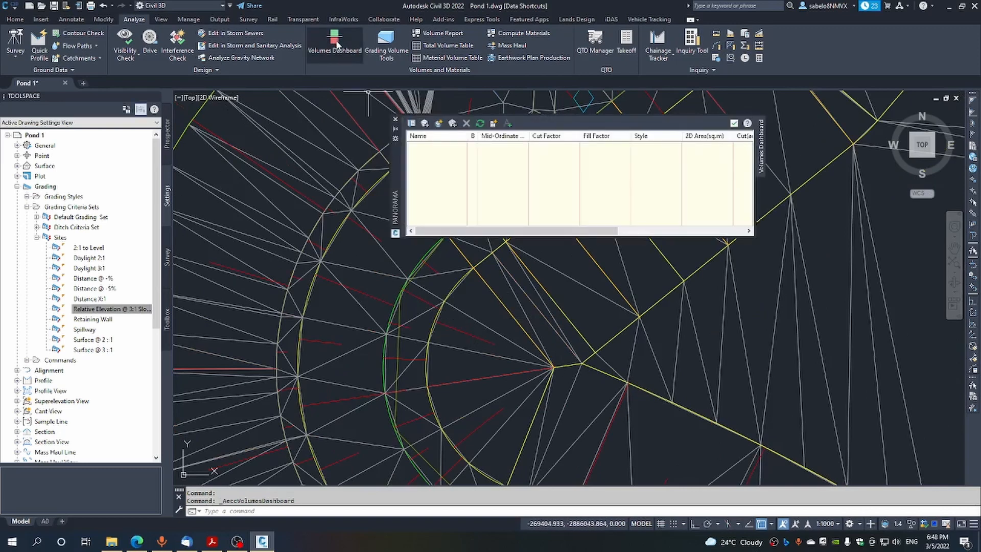
left_click(438, 124)
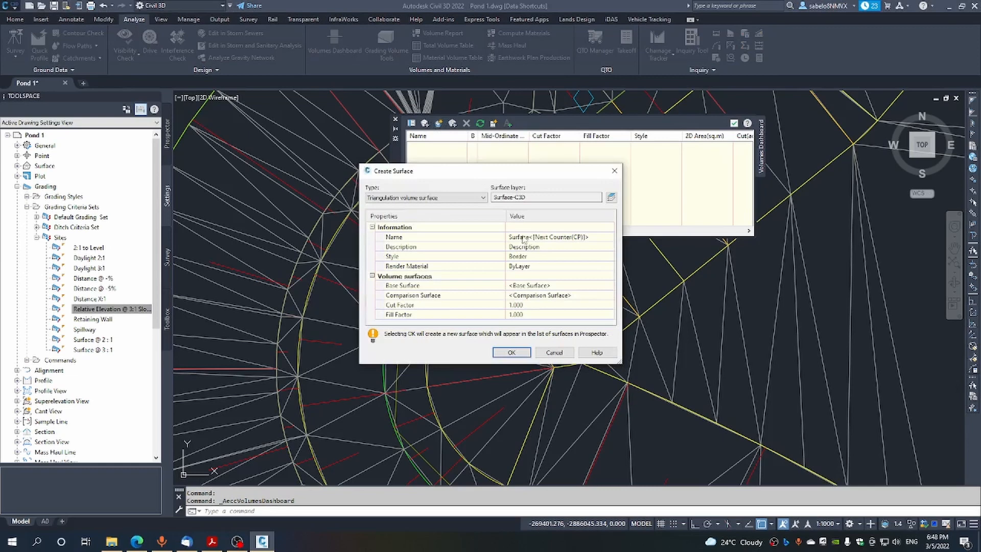
left_click(525, 238)
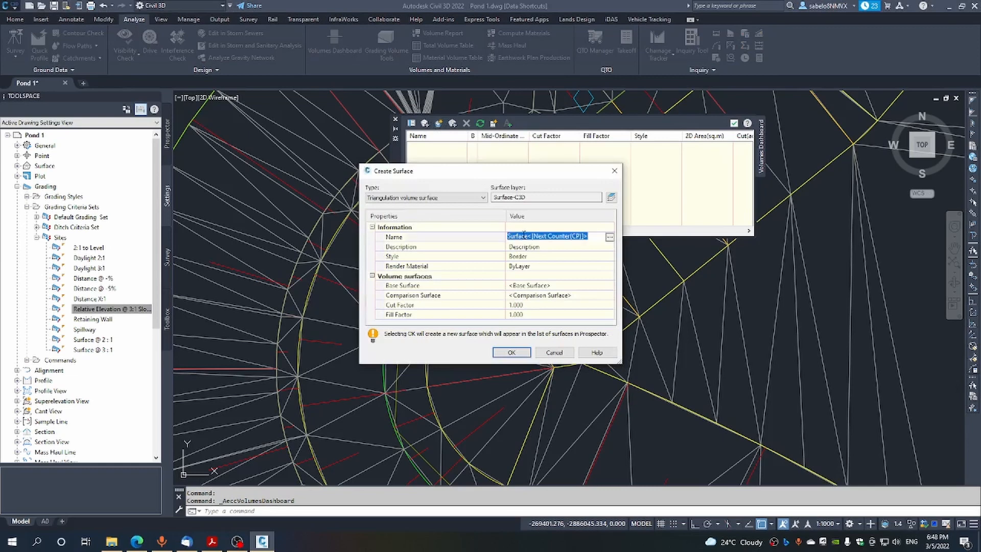
left_click(610, 237)
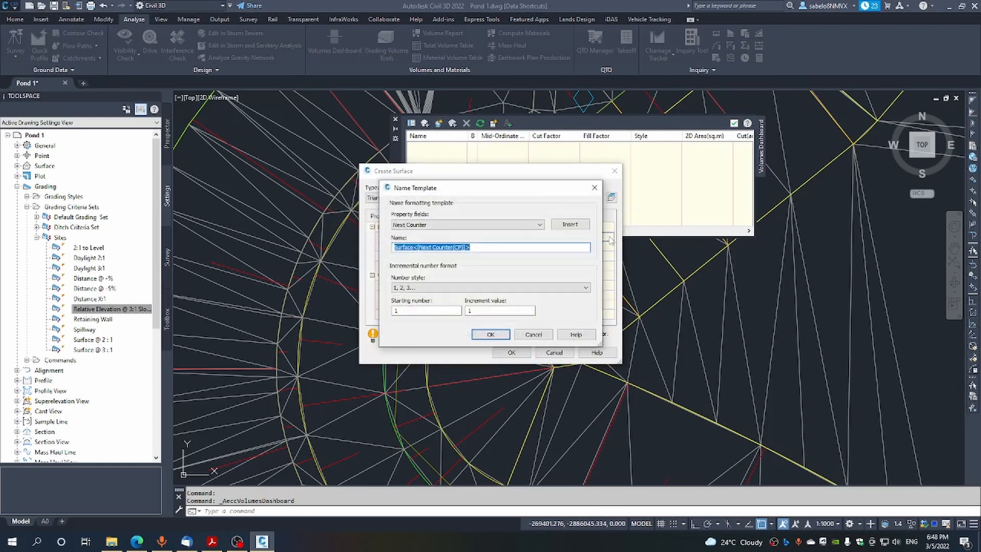
type("Pond 1 V")
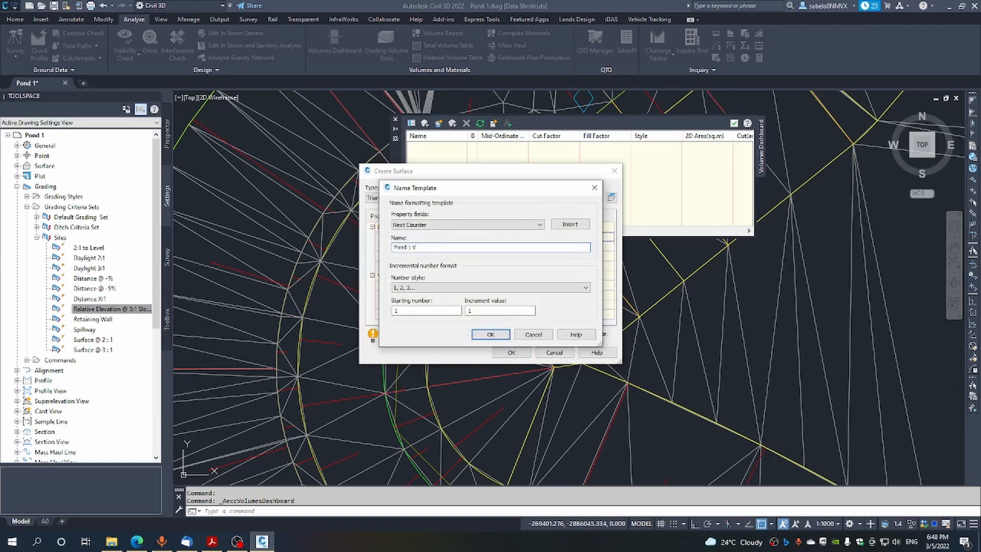
type("olume")
left_click(506, 335)
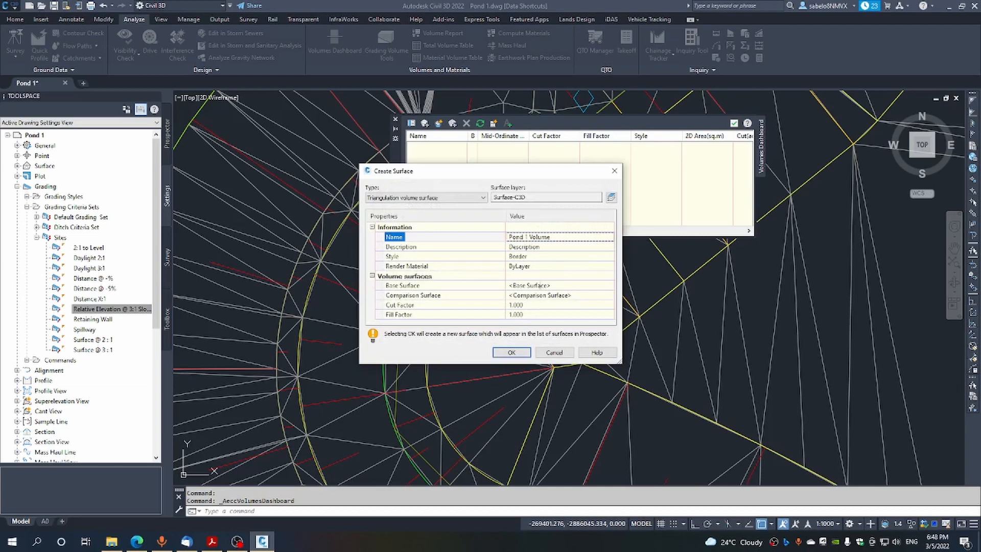
Step: Create the volume surface with Pond & Kerb as base and Pond 1 Top as comparison, and check its adjusted fill volume
left_click(545, 287)
left_click(609, 286)
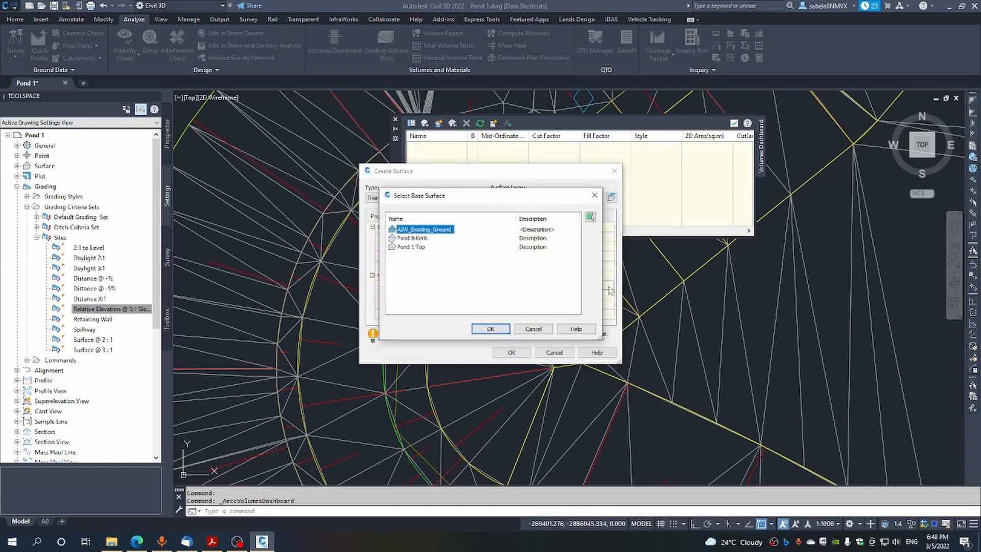
left_click(424, 239)
left_click(491, 329)
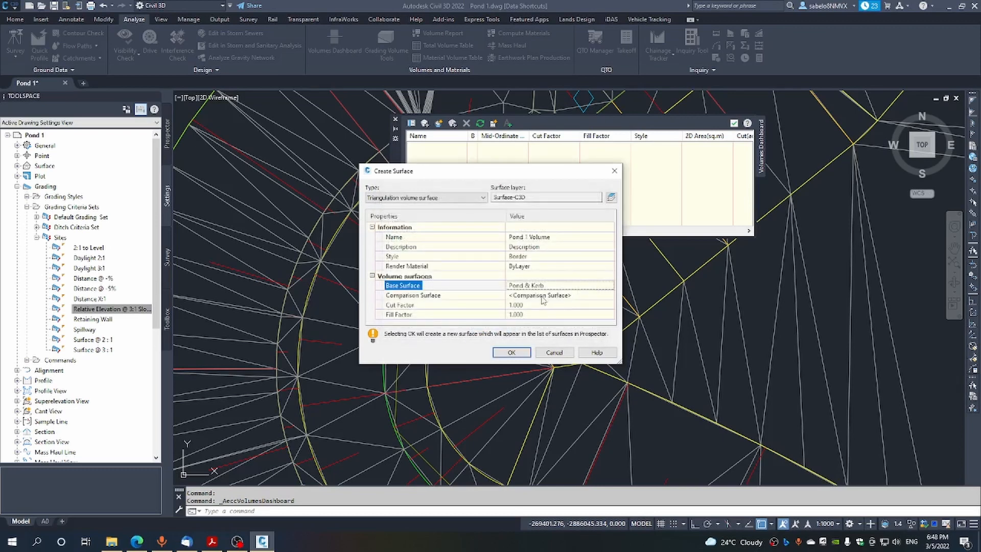
left_click(556, 299)
left_click(611, 299)
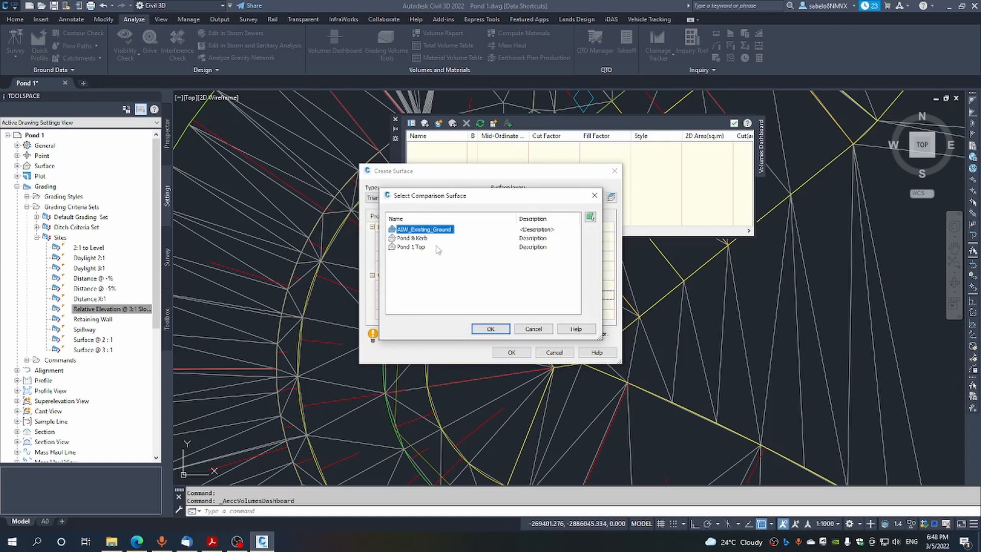
left_click(407, 249)
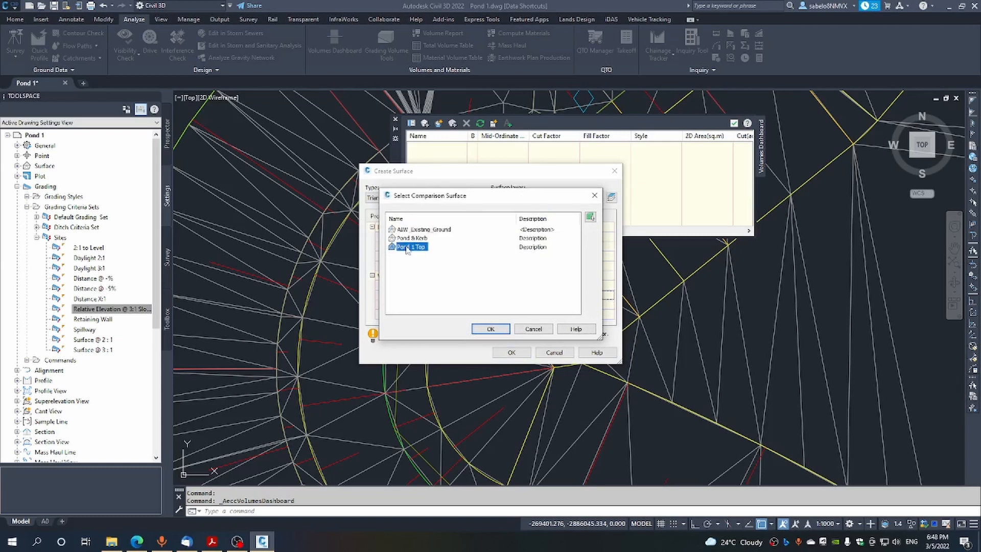
left_click(491, 329)
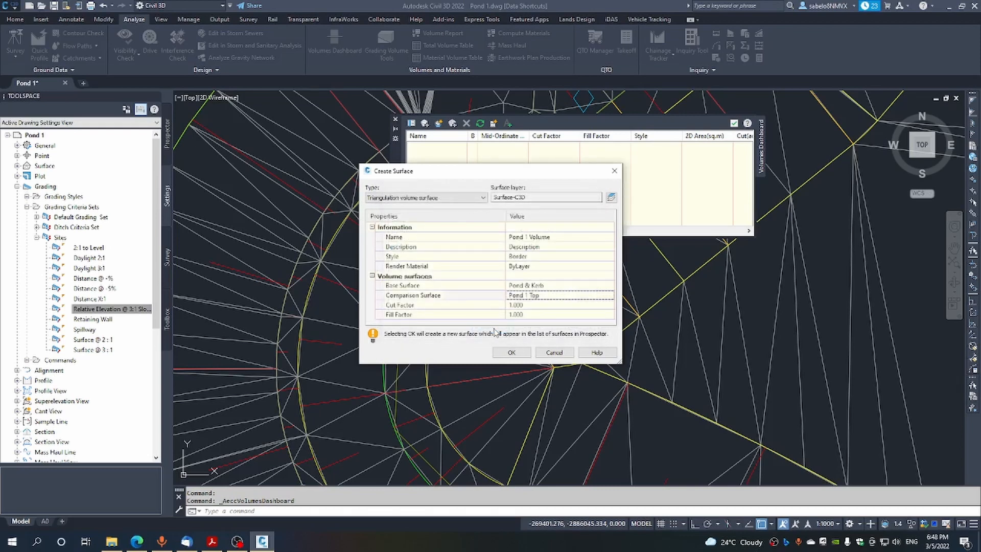
left_click(512, 352)
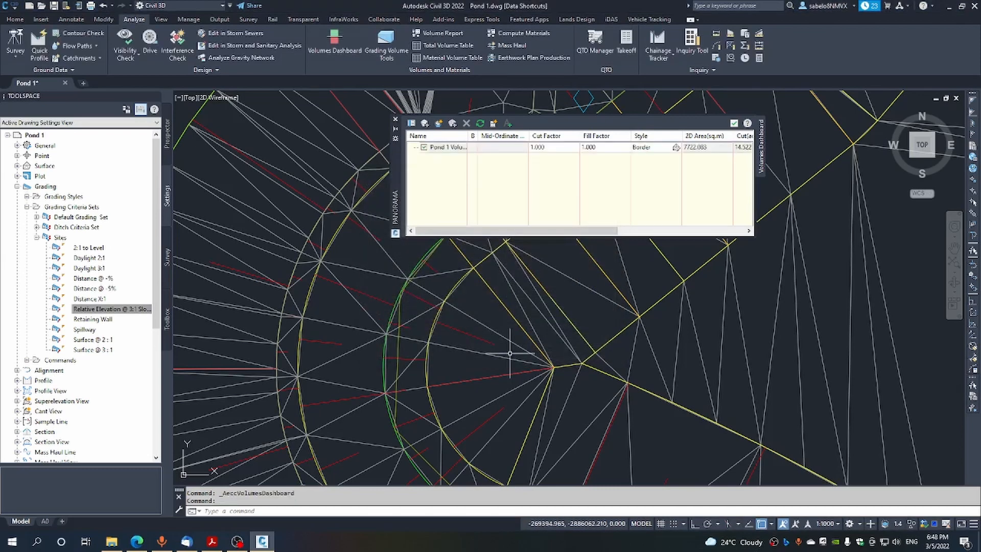
left_click_drag(558, 234, 701, 240)
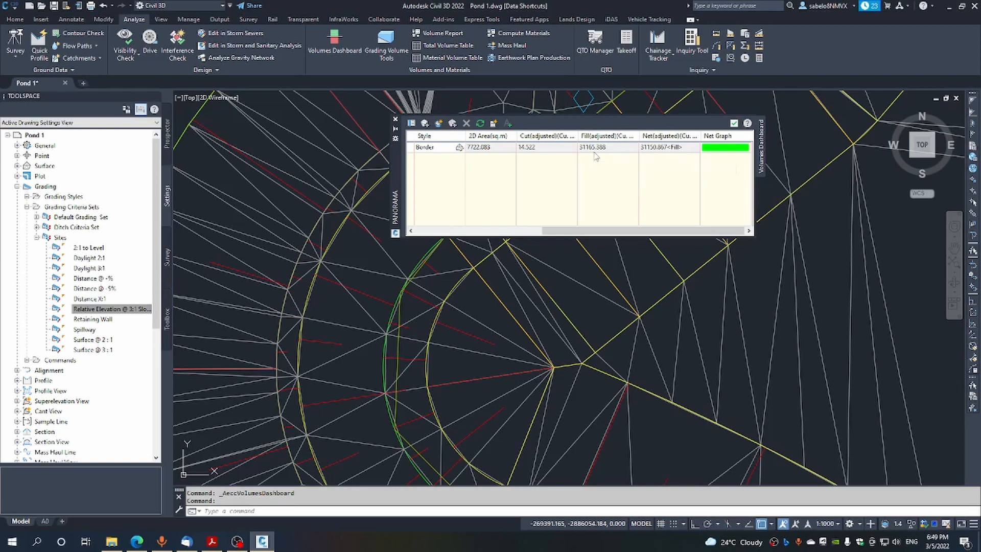
mouse_move(595, 156)
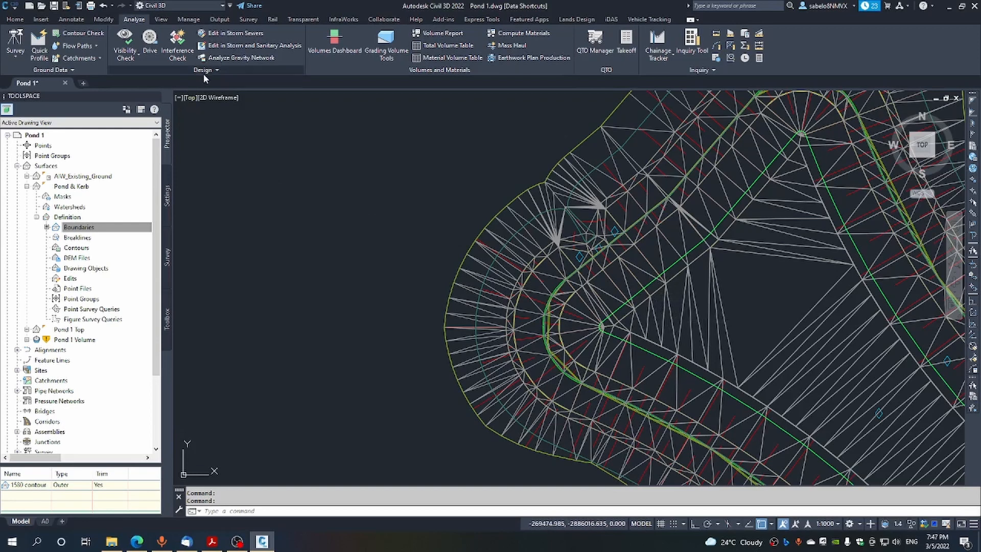
Step: Start a Stage Storage table with report title and project name Pond1 and basin description Detention Pond
left_click(217, 71)
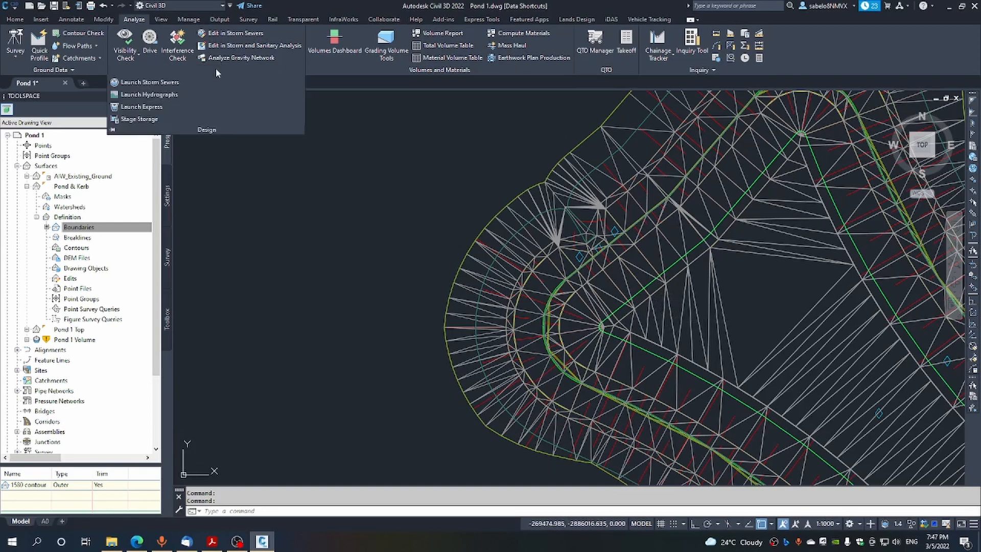
left_click(151, 120)
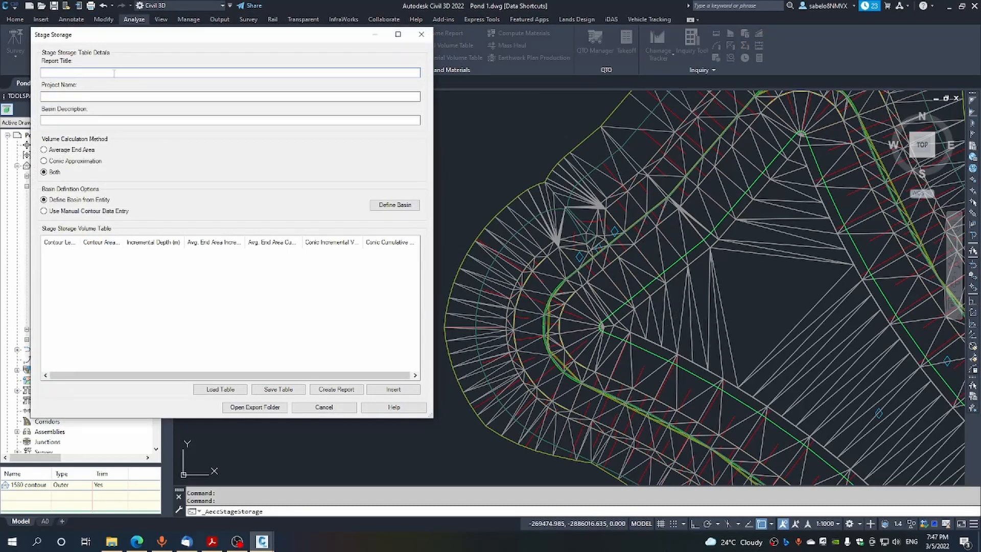
type("Po")
left_click(72, 96)
type("Pond1")
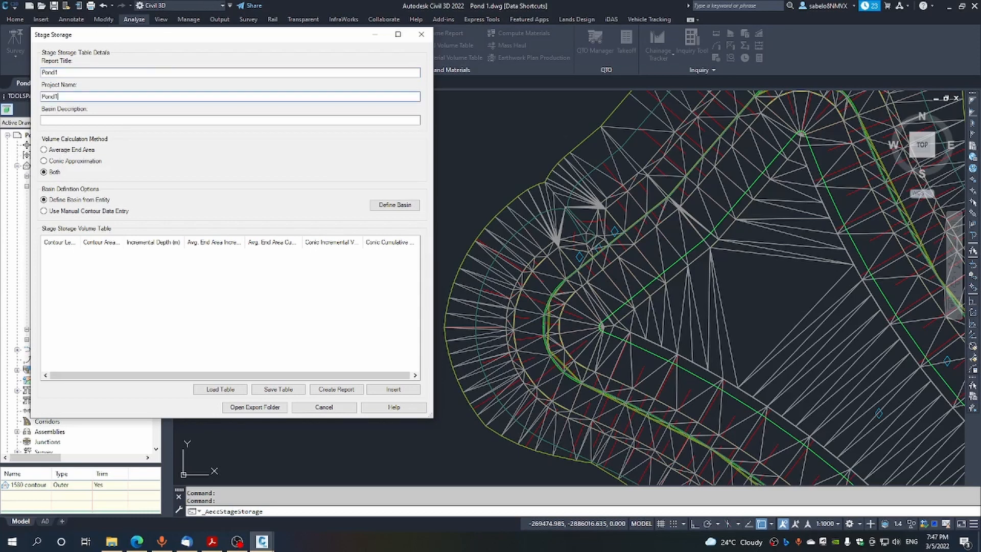
left_click(157, 120)
type("Detention Pond")
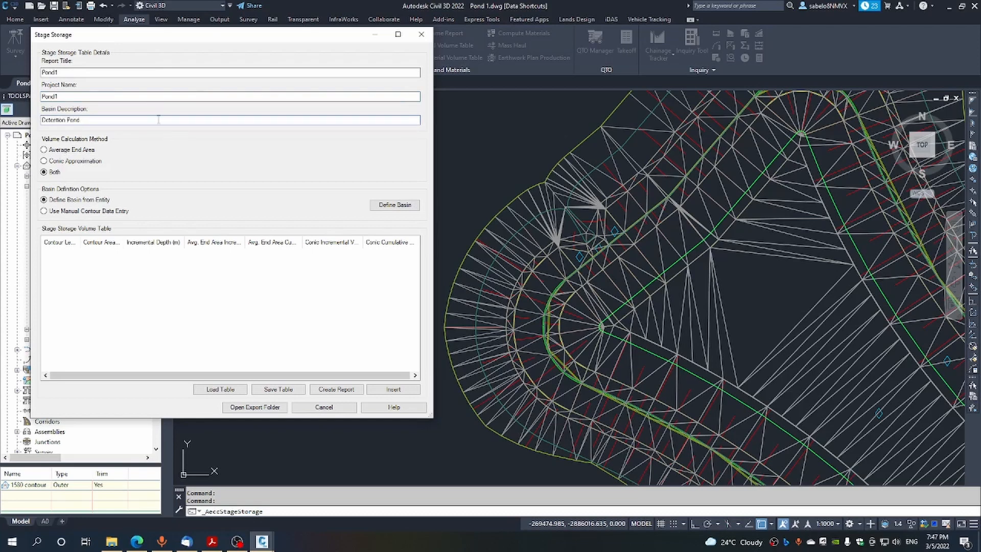
Step: Define a basin named Pond 1 from the pond surface's contours and review the resulting stage storage volumes
left_click(395, 205)
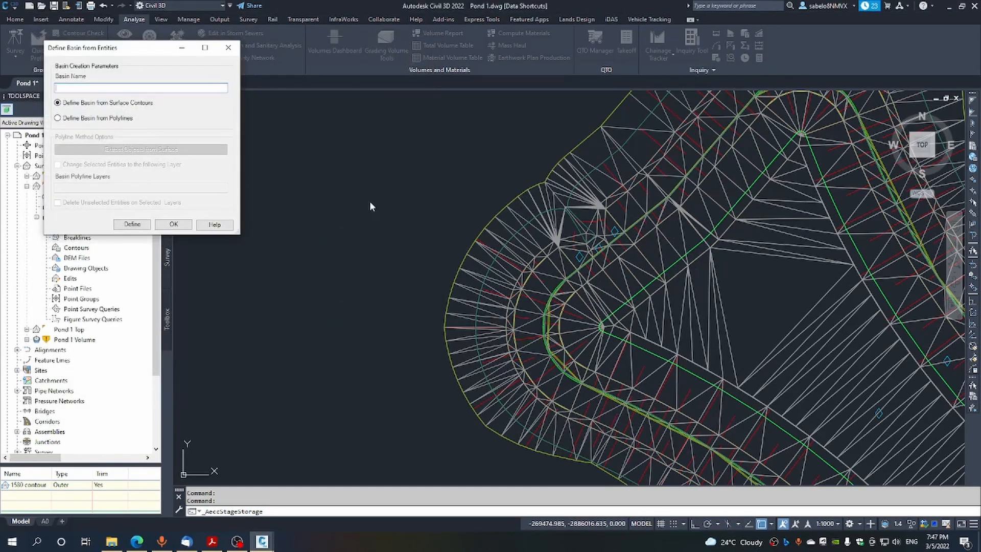
type("Pond 1")
left_click(138, 225)
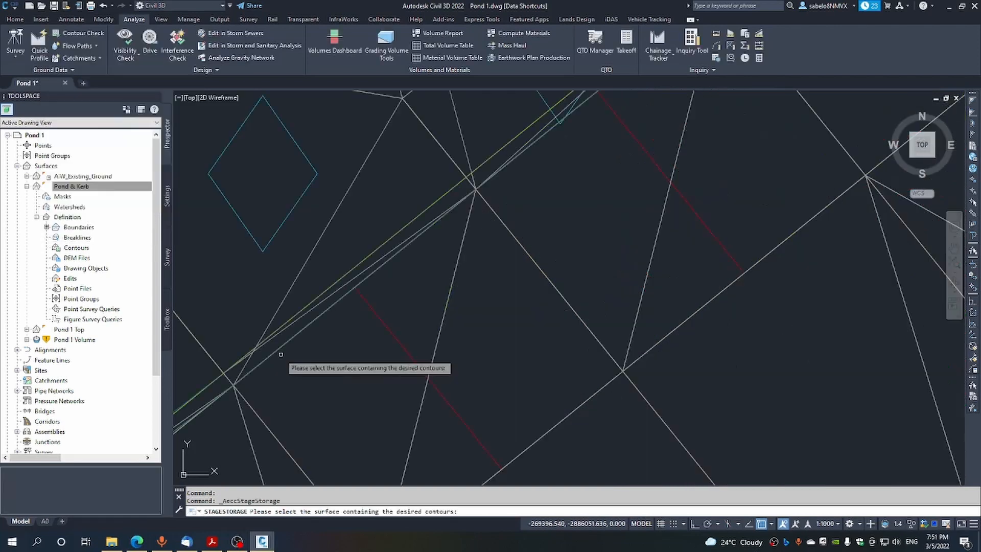
left_click(315, 312)
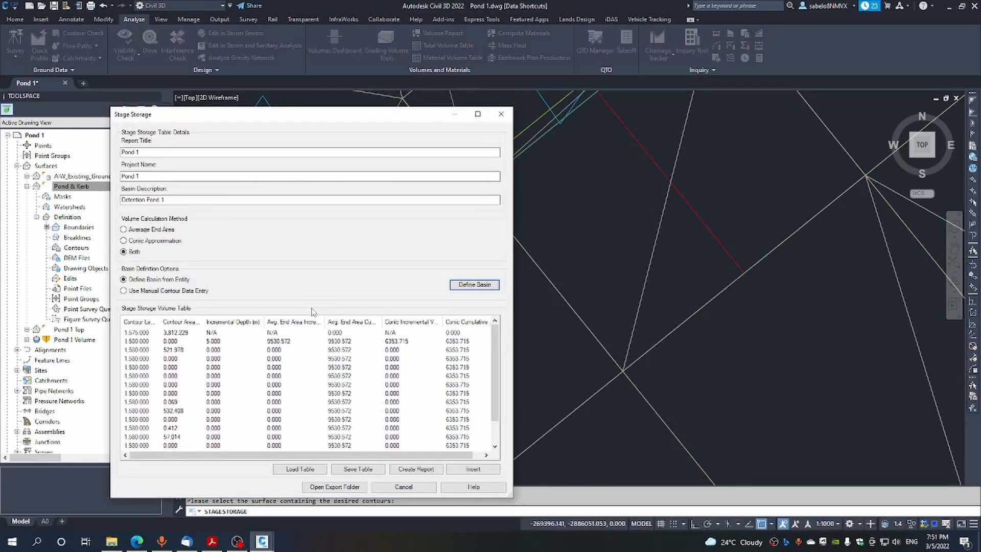
scroll(495, 344, "down", 1)
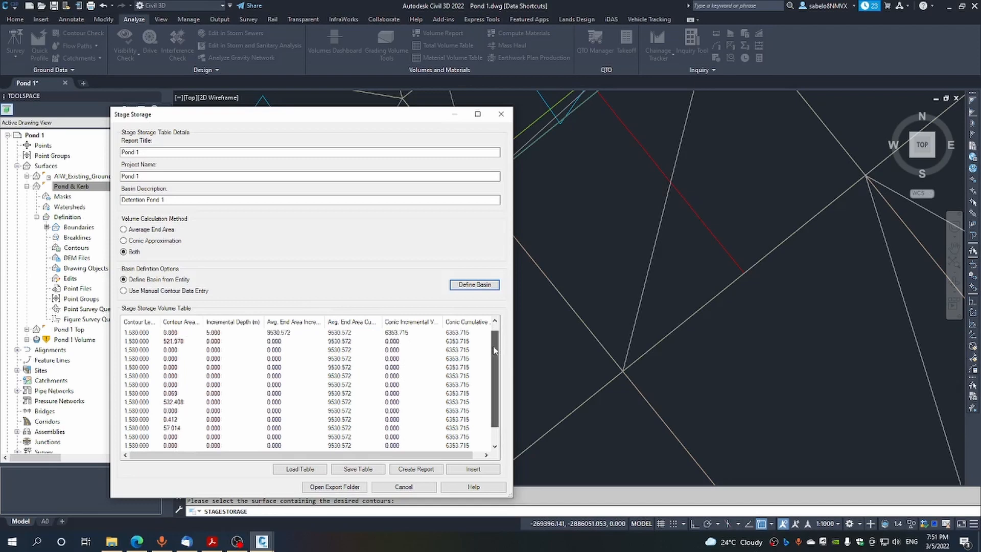
Step: Save the stage storage table as Pond1 in the Hydrology folder
left_click(358, 469)
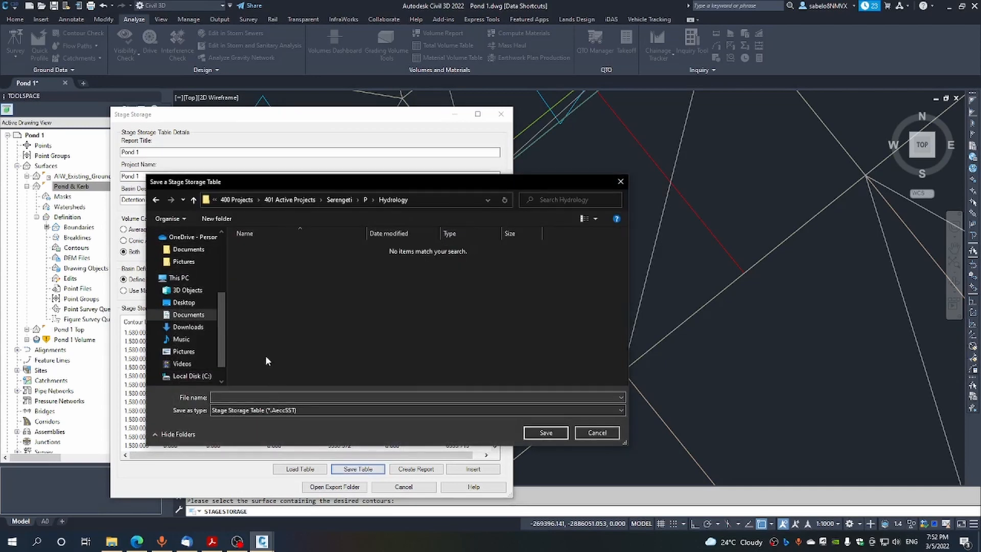
type("Pond1")
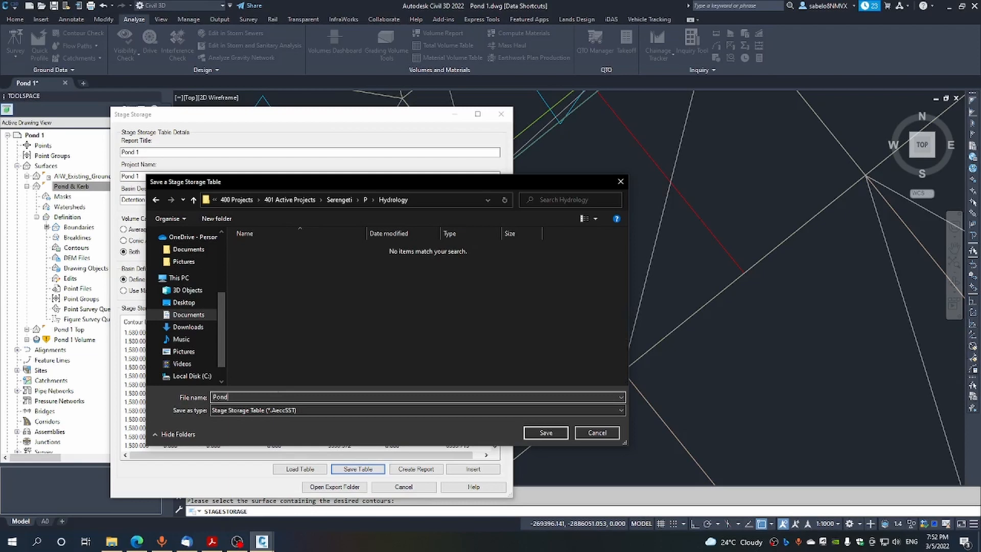
left_click(545, 434)
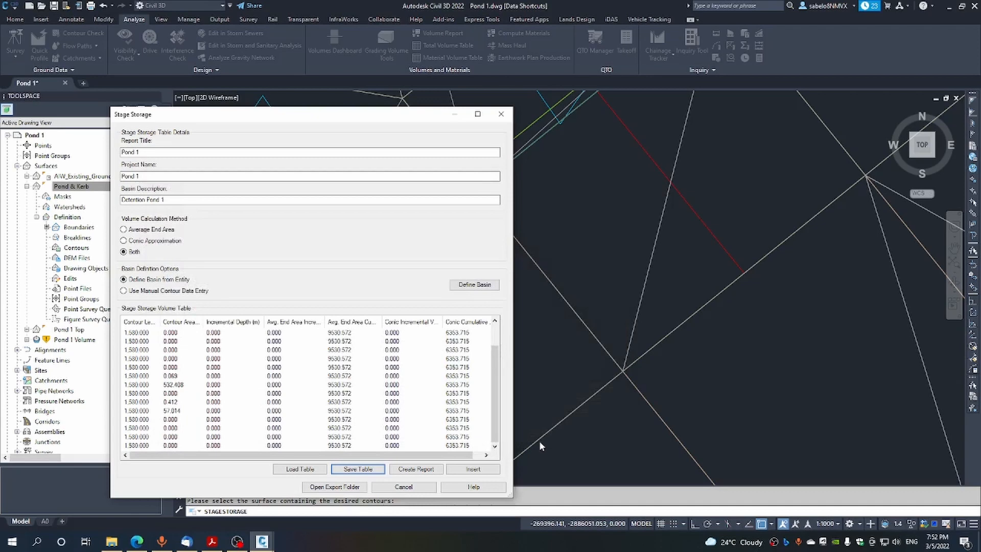
Step: Insert the stage storage table into the drawing, in empty space outside the existing ground boundary
left_click(481, 472)
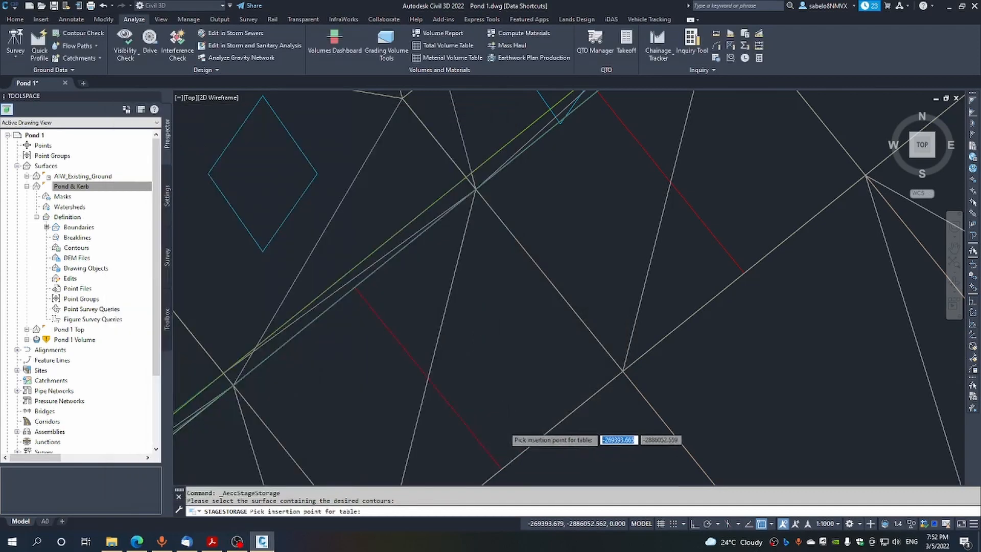
scroll(506, 419, "down", 5)
scroll(511, 427, "down", 8)
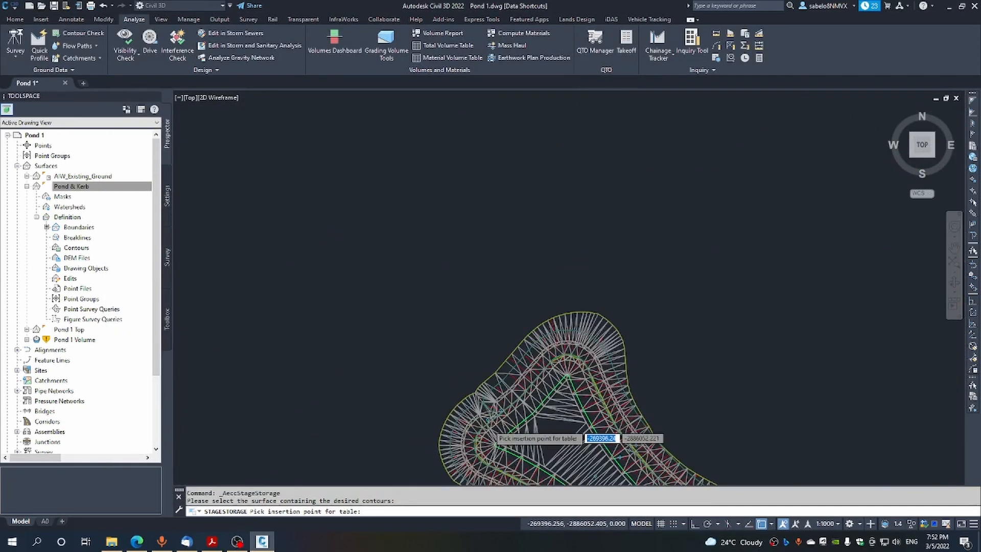
scroll(552, 432, "down", 3)
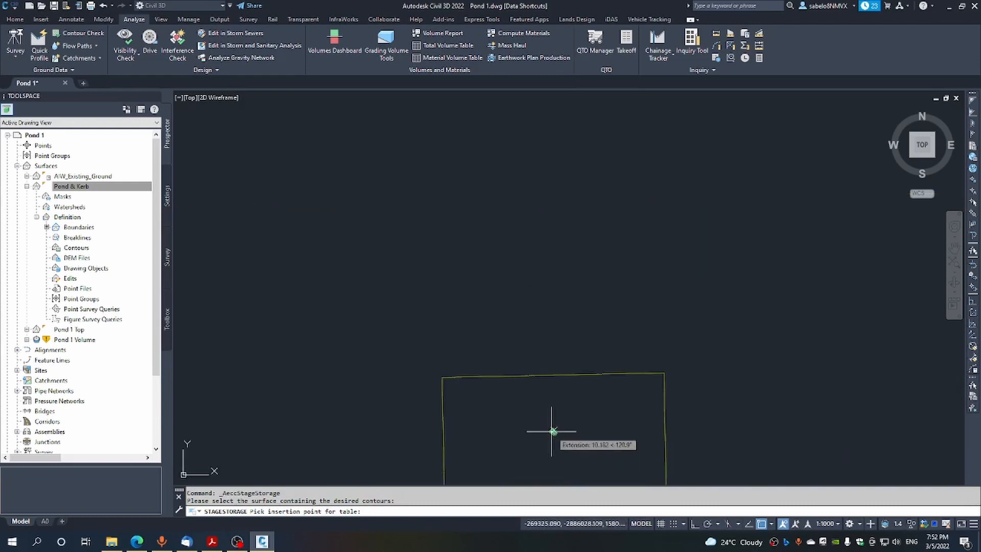
left_click(688, 405)
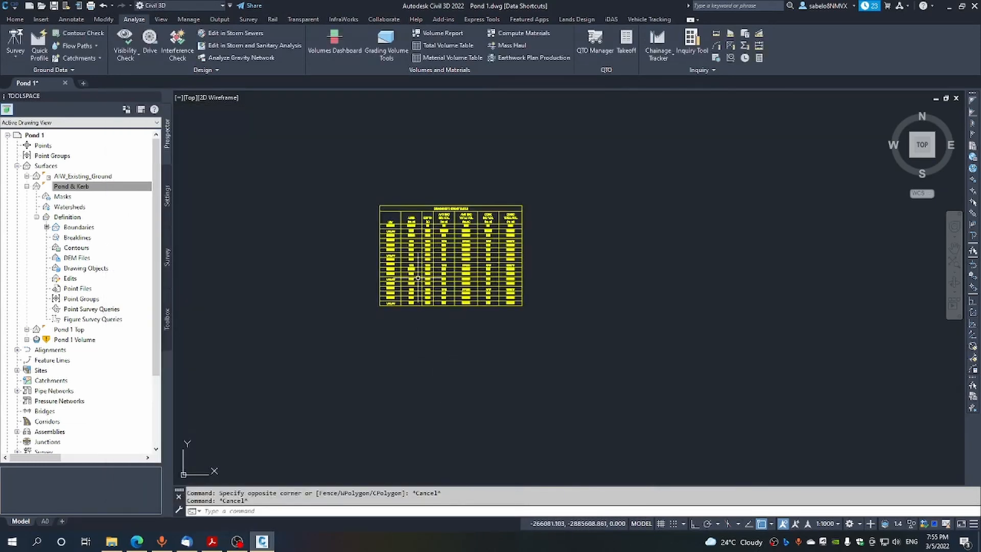
Step: Examine the inserted stage storage table's levels, areas, depths, and average end and conic volumes
scroll(406, 233, "up", 1)
scroll(387, 232, "up", 5)
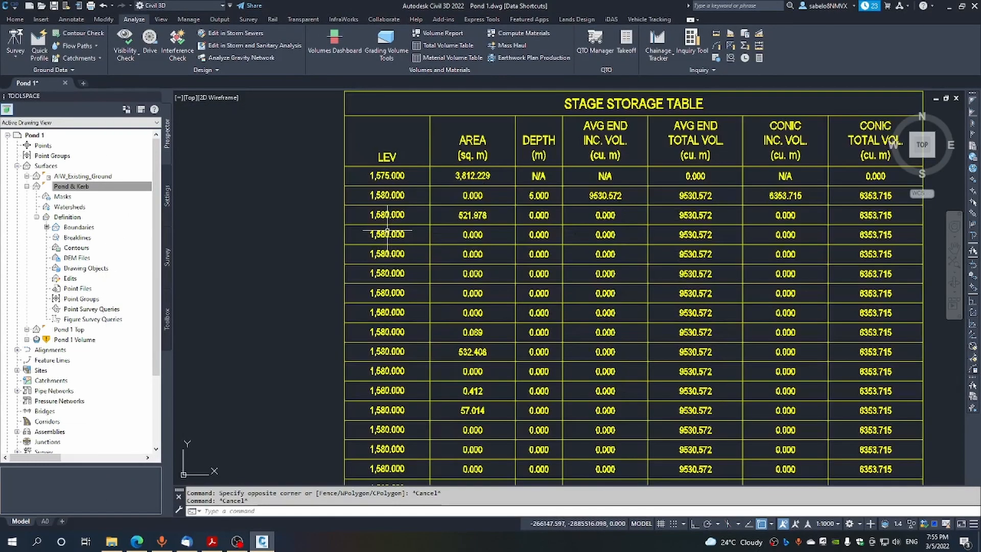
scroll(388, 231, "down", 2)
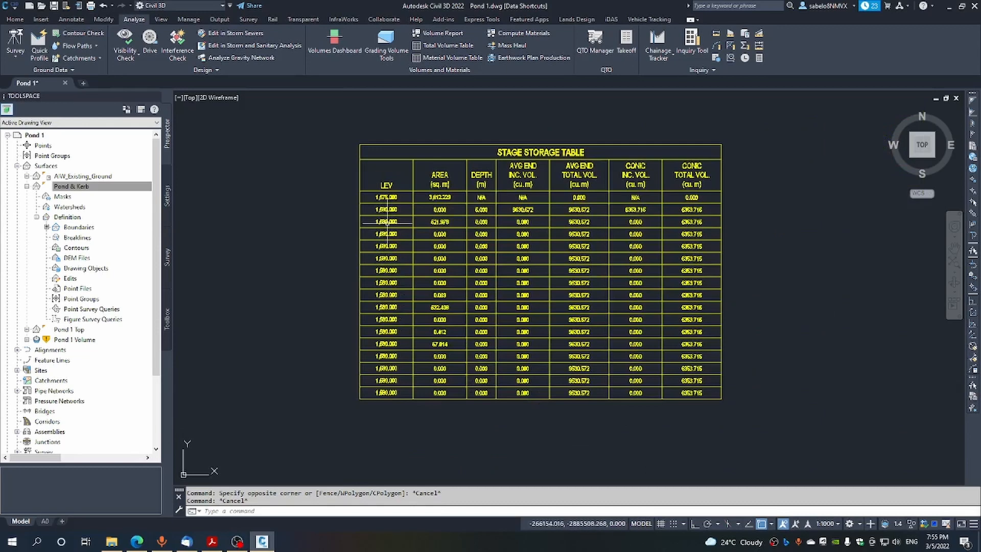
scroll(387, 231, "down", 6)
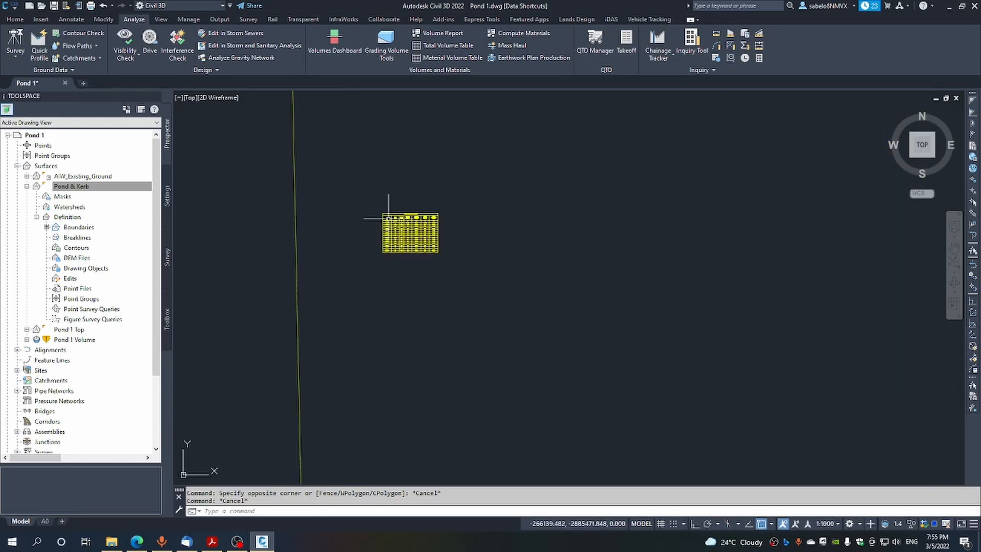
scroll(388, 218, "up", 10)
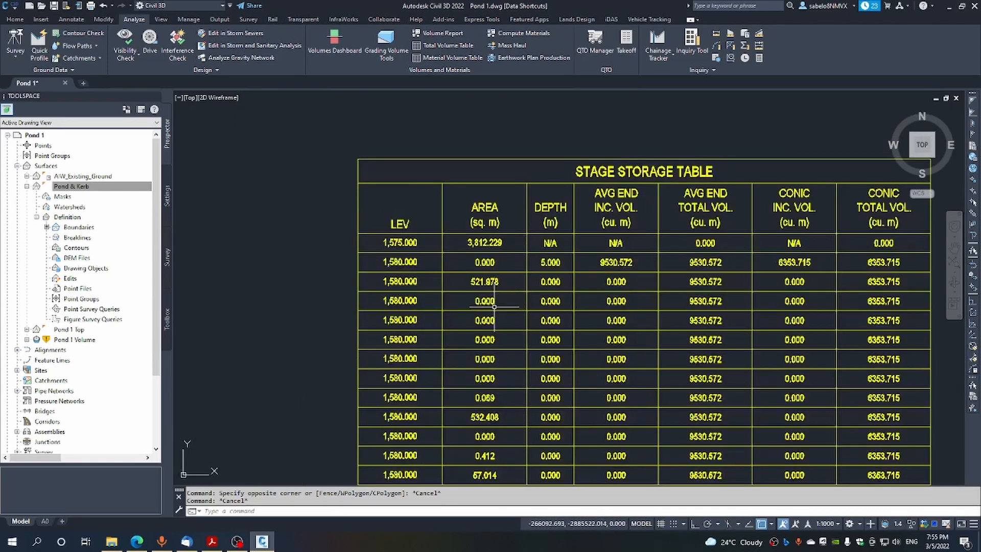
scroll(495, 306, "down", 2)
scroll(449, 272, "up", 4)
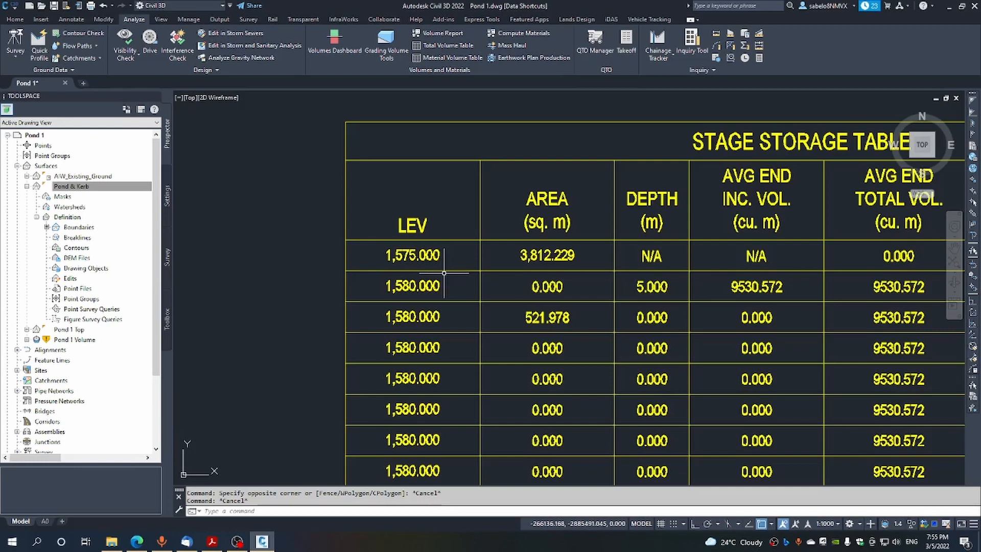
scroll(444, 273, "down", 2)
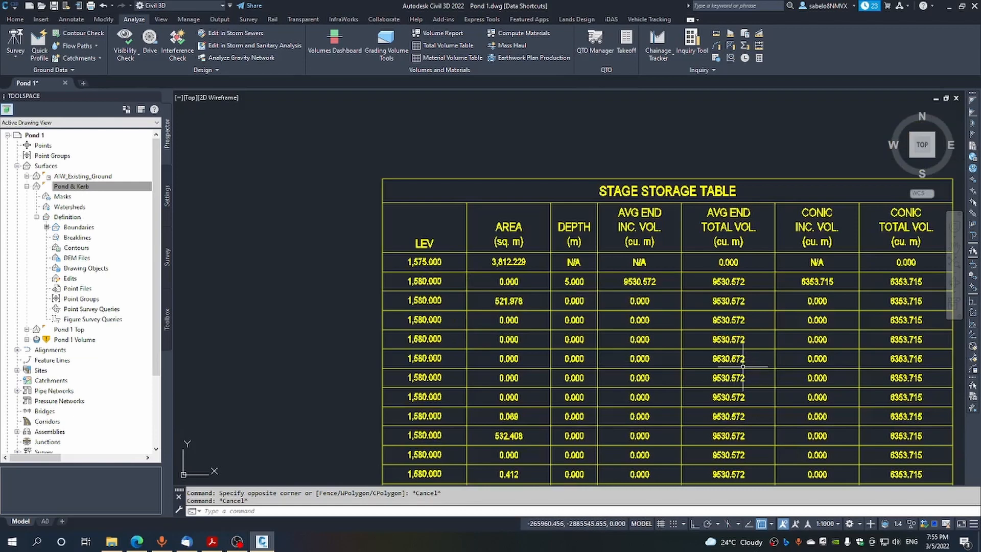
scroll(741, 364, "down", 4)
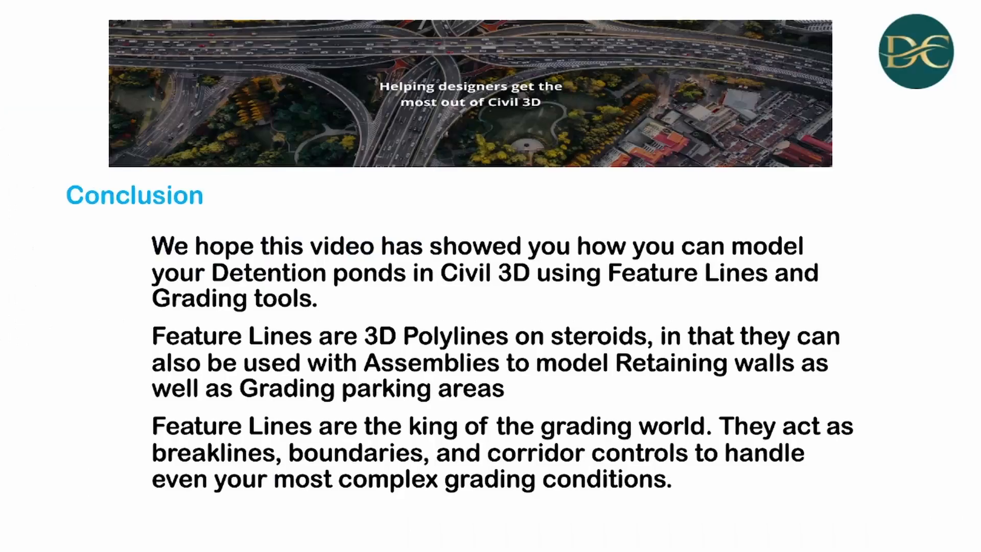